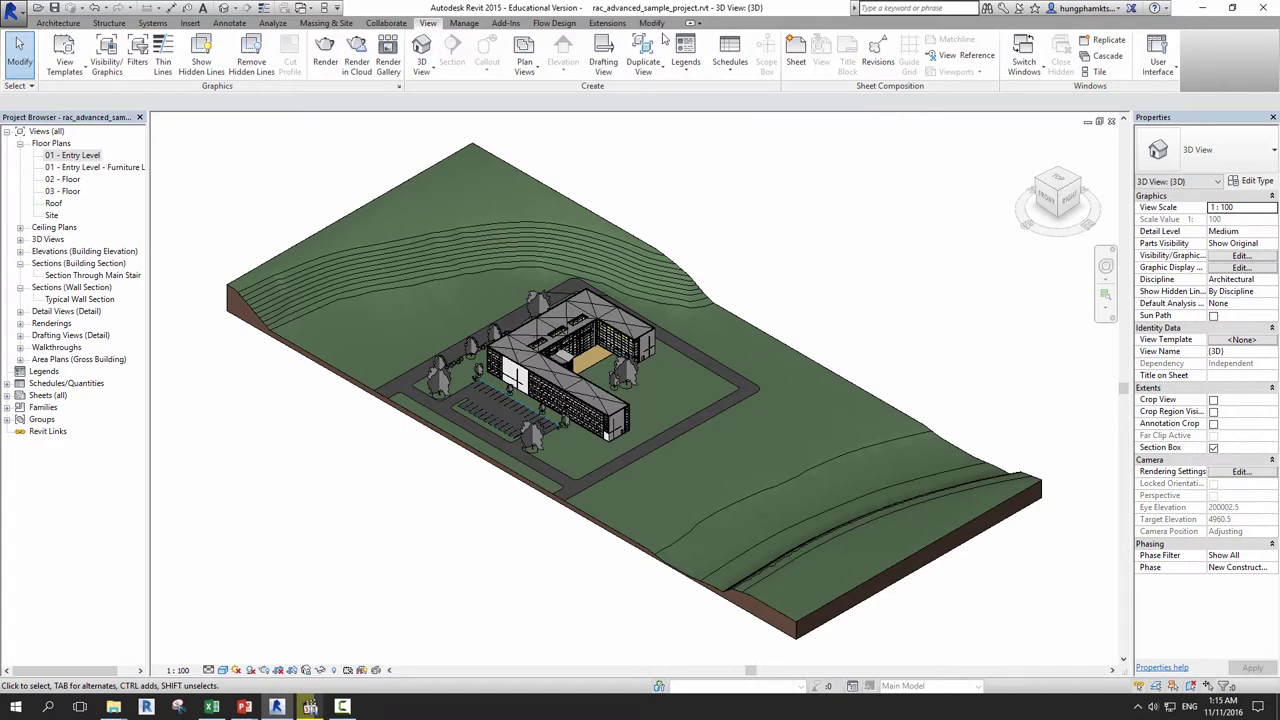
Orbit the 3D model to its opposite side and zoom in on the U-shaped building.
middle_click_drag(855, 330, 854, 349, "shift")
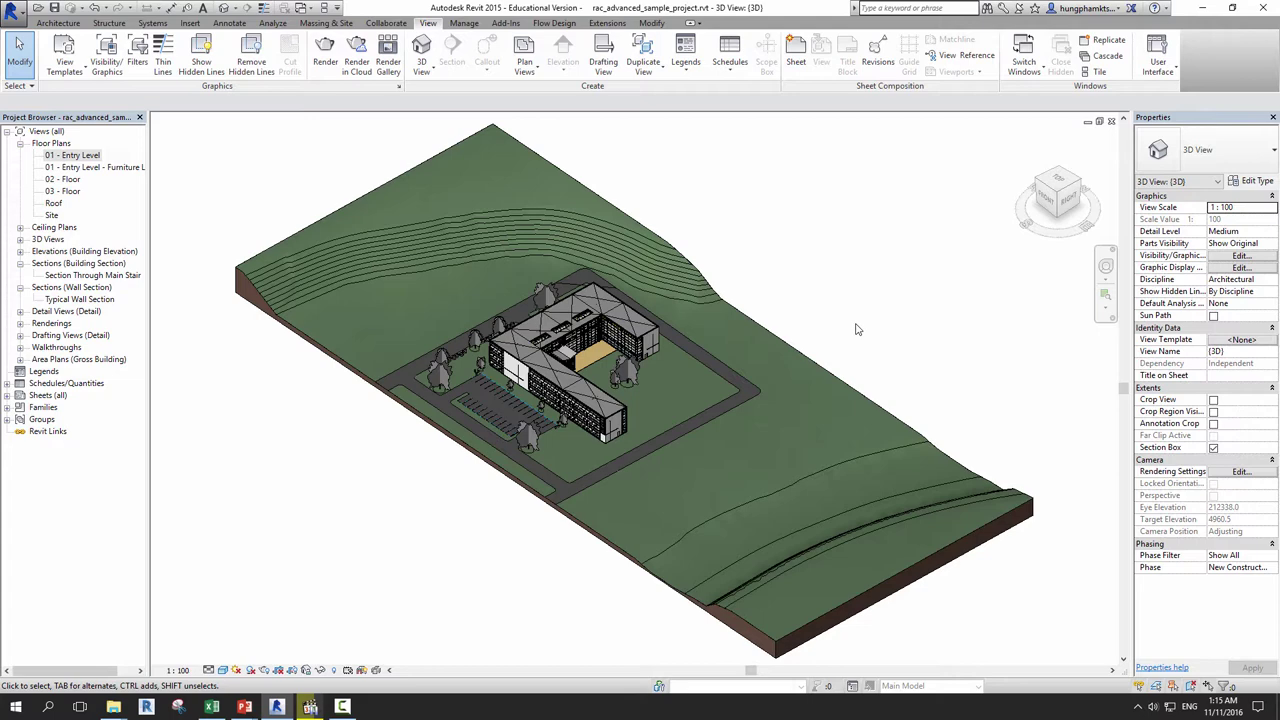
mouse_move(856, 329)
middle_mouse_down("shift")
mouse_move(497, 343)
mouse_move(850, 383)
mouse_move(797, 391)
middle_mouse_up("shift")
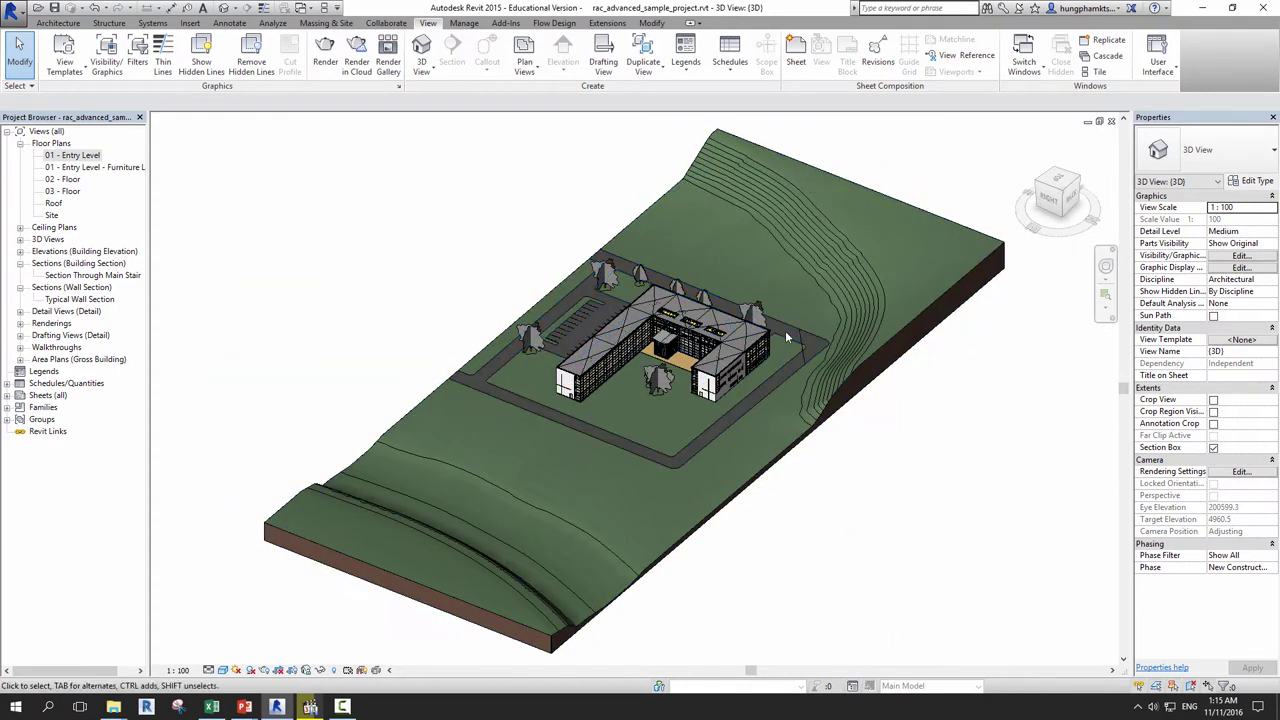
scroll(784, 331, "up", 2)
scroll(779, 334, "up", 1)
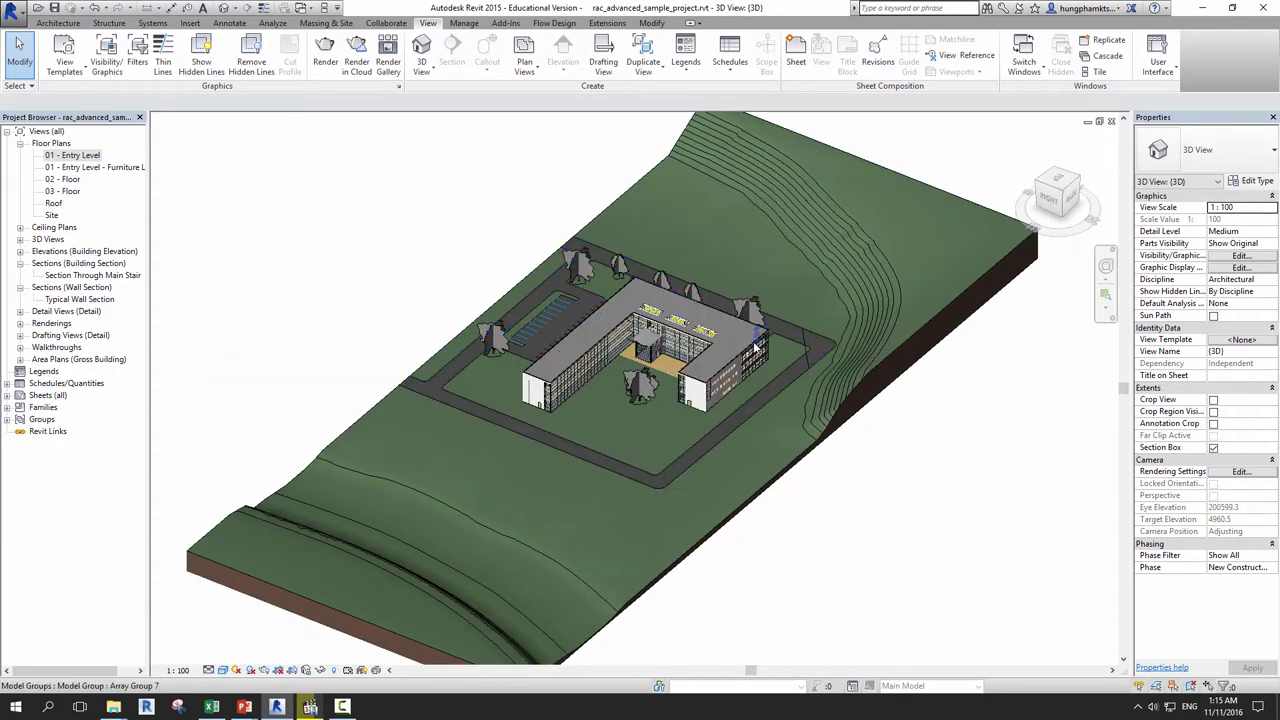
scroll(740, 345, "up", 1)
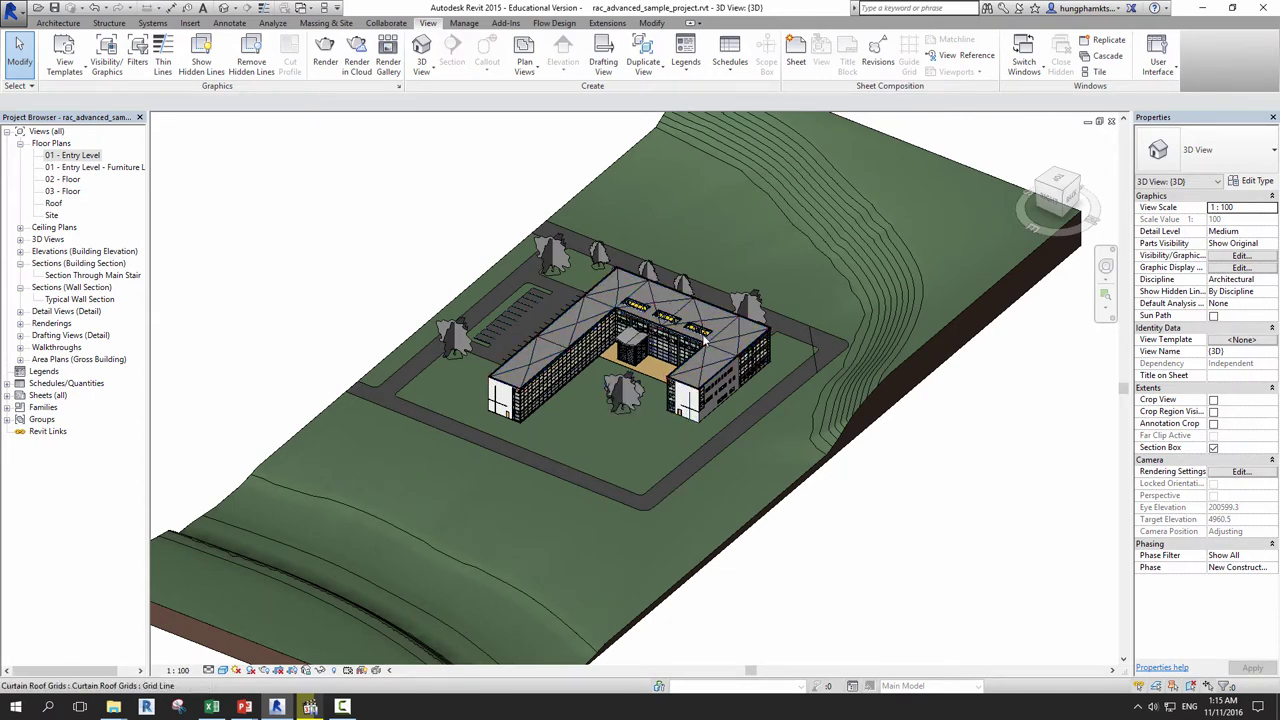
scroll(660, 350, "up", 1)
scroll(648, 358, "up", 1)
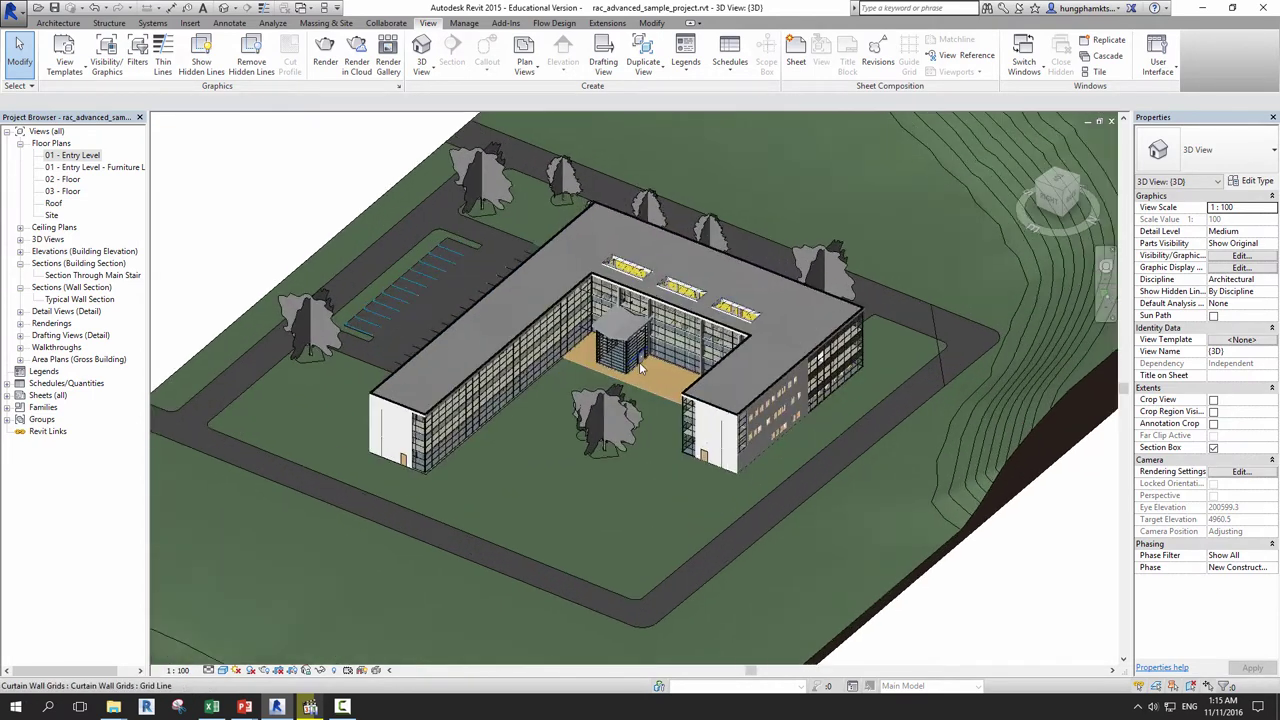
scroll(635, 367, "up", 1)
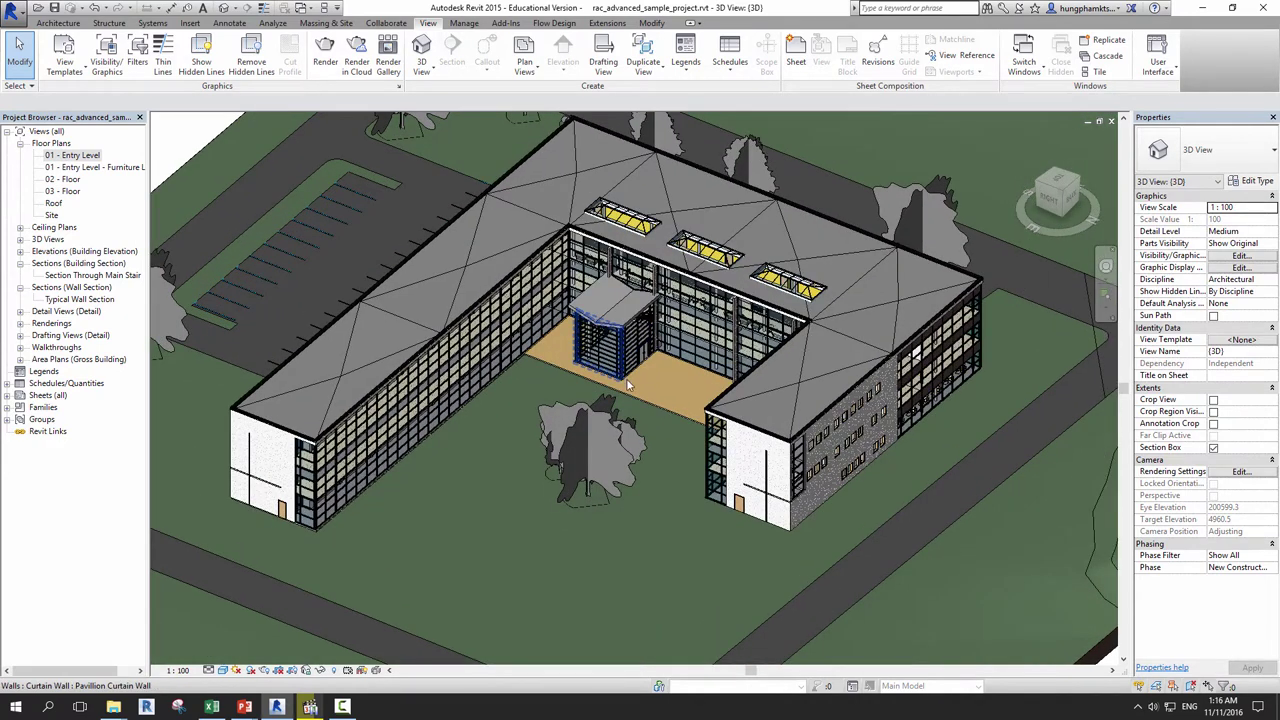
Select the 12.5 m Scarlet Oak in the courtyard, orbit around the building, then deselect it.
left_click(595, 487)
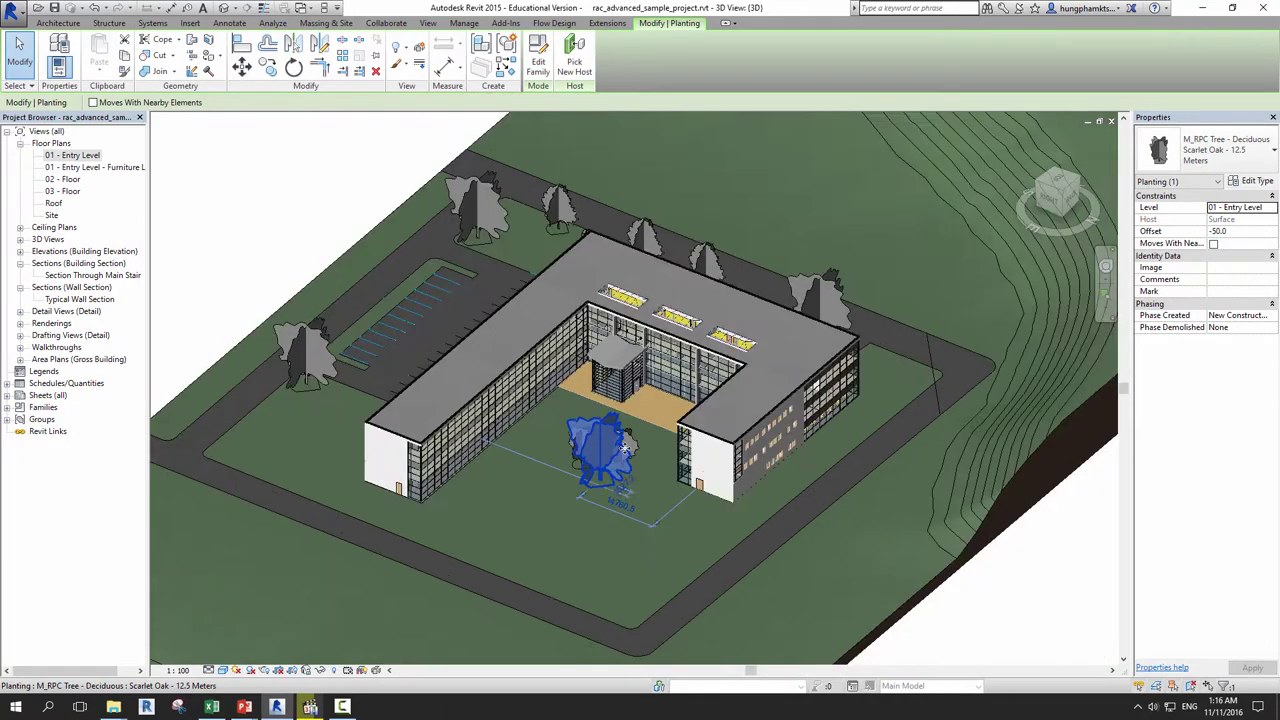
scroll(622, 460, "down", 3)
mouse_move(758, 465)
middle_mouse_down("shift")
mouse_move(868, 484)
mouse_move(555, 492)
middle_mouse_up("shift")
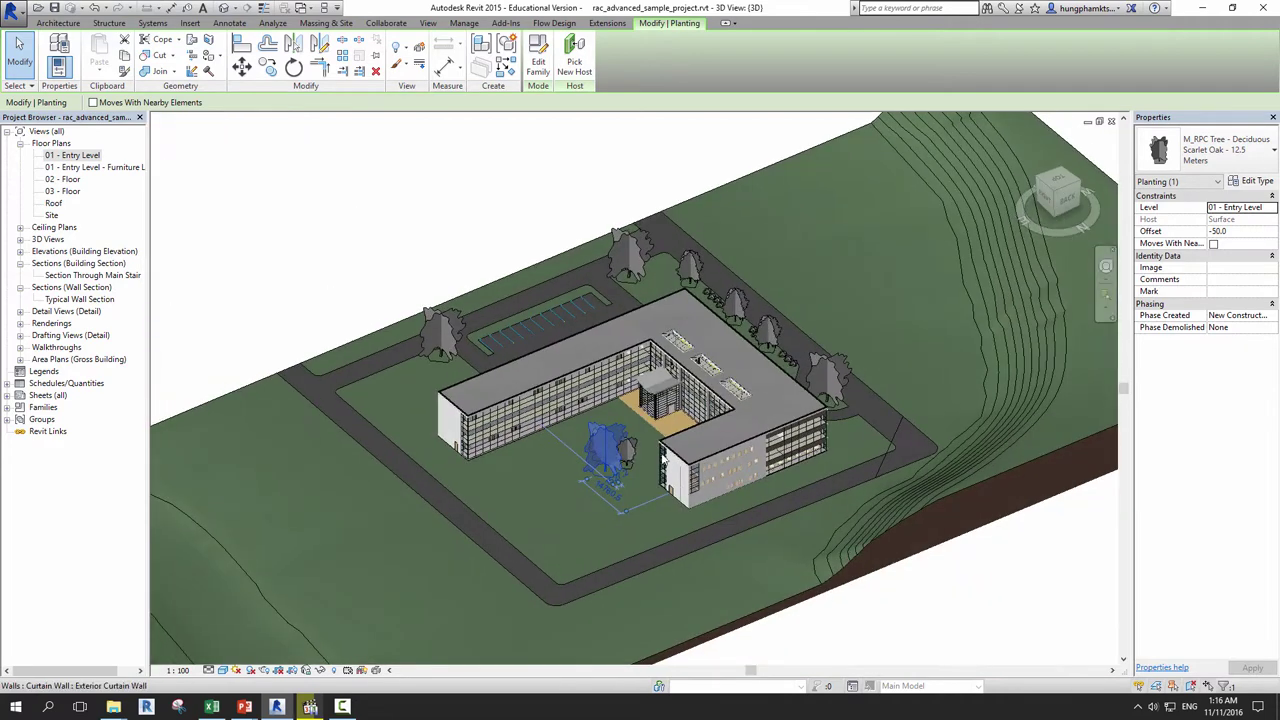
middle_click_drag(555, 492, 719, 446, "shift")
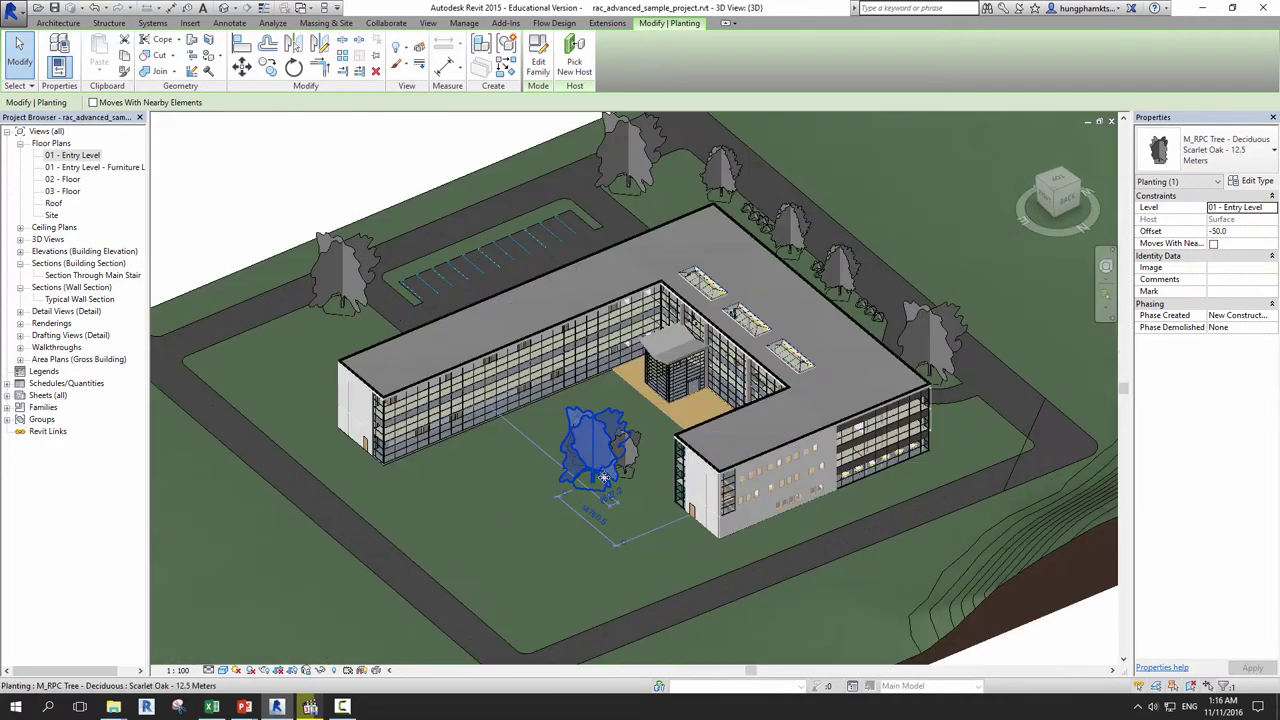
scroll(719, 446, "up", 2)
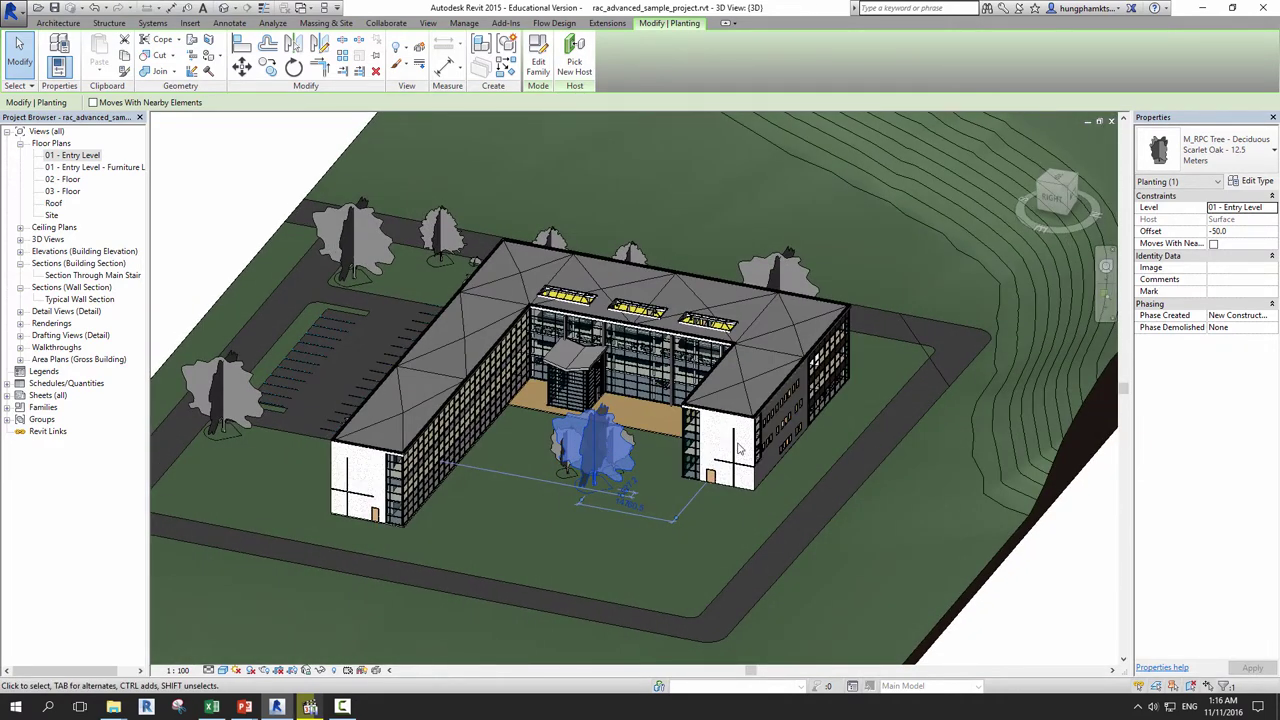
key("Escape")
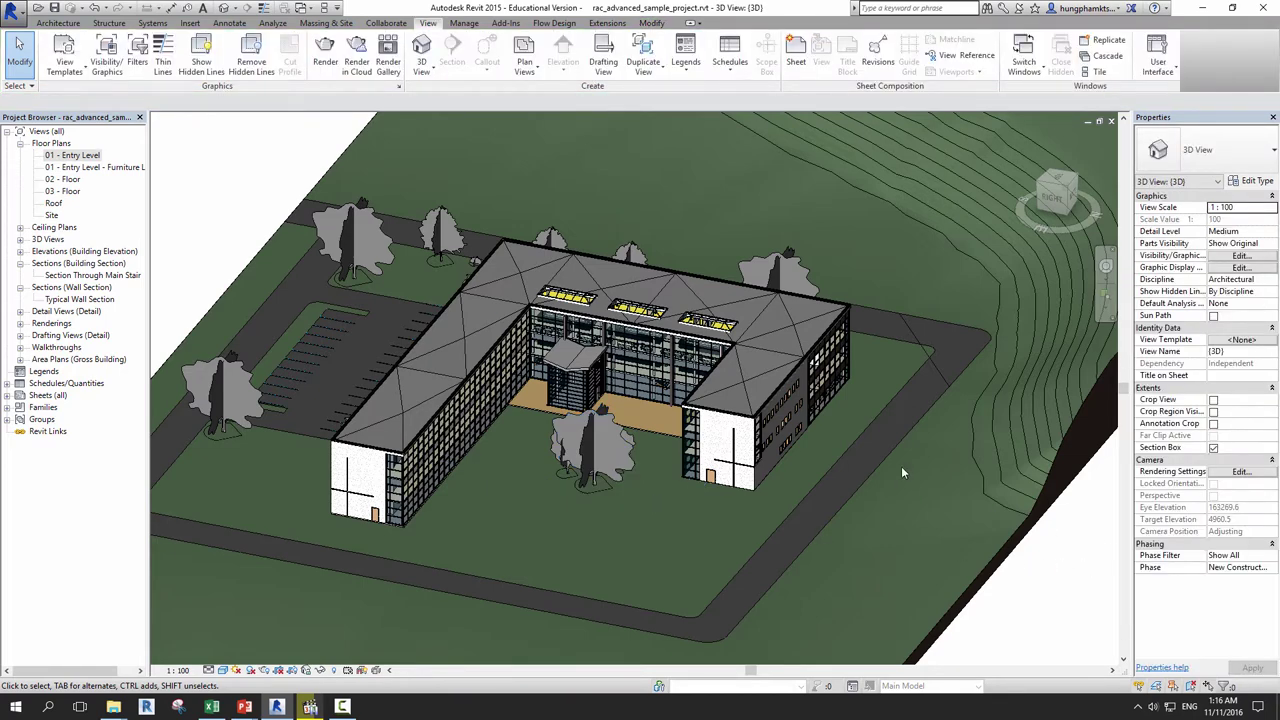
Use the ViewCube to cycle through site corner views, a rotated top view and a low side view.
left_click(1074, 186)
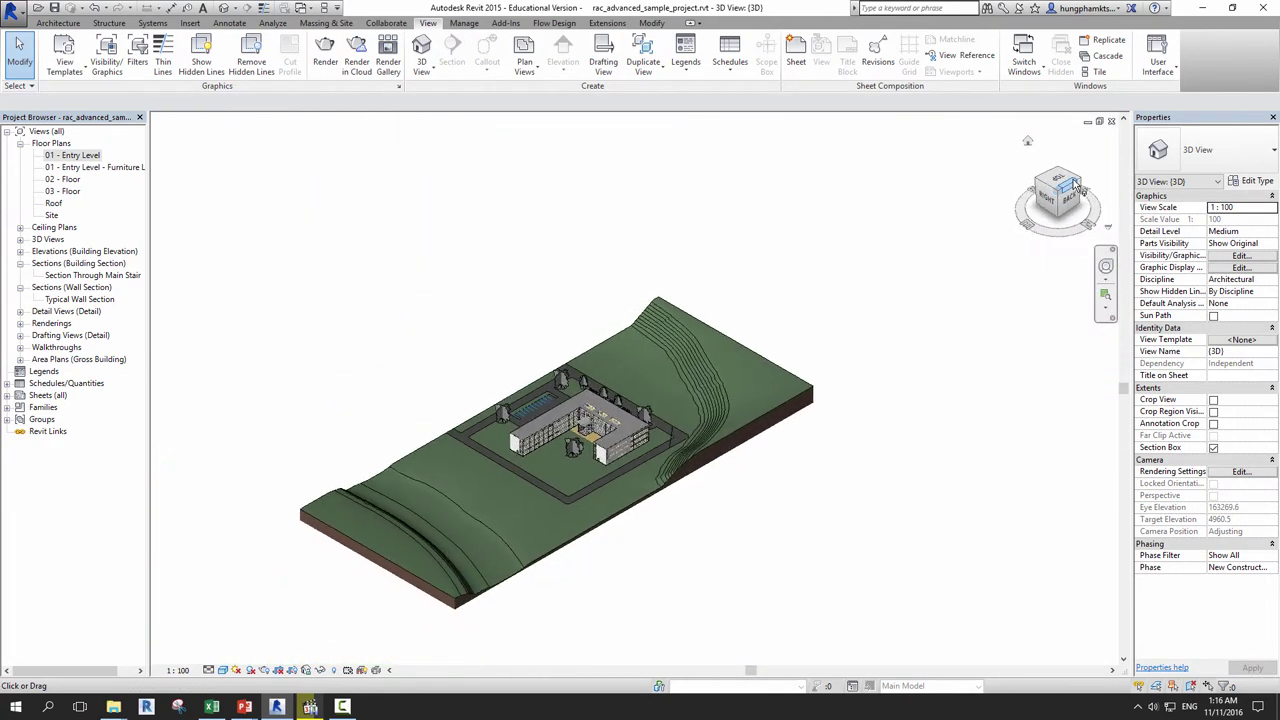
left_click(1081, 186)
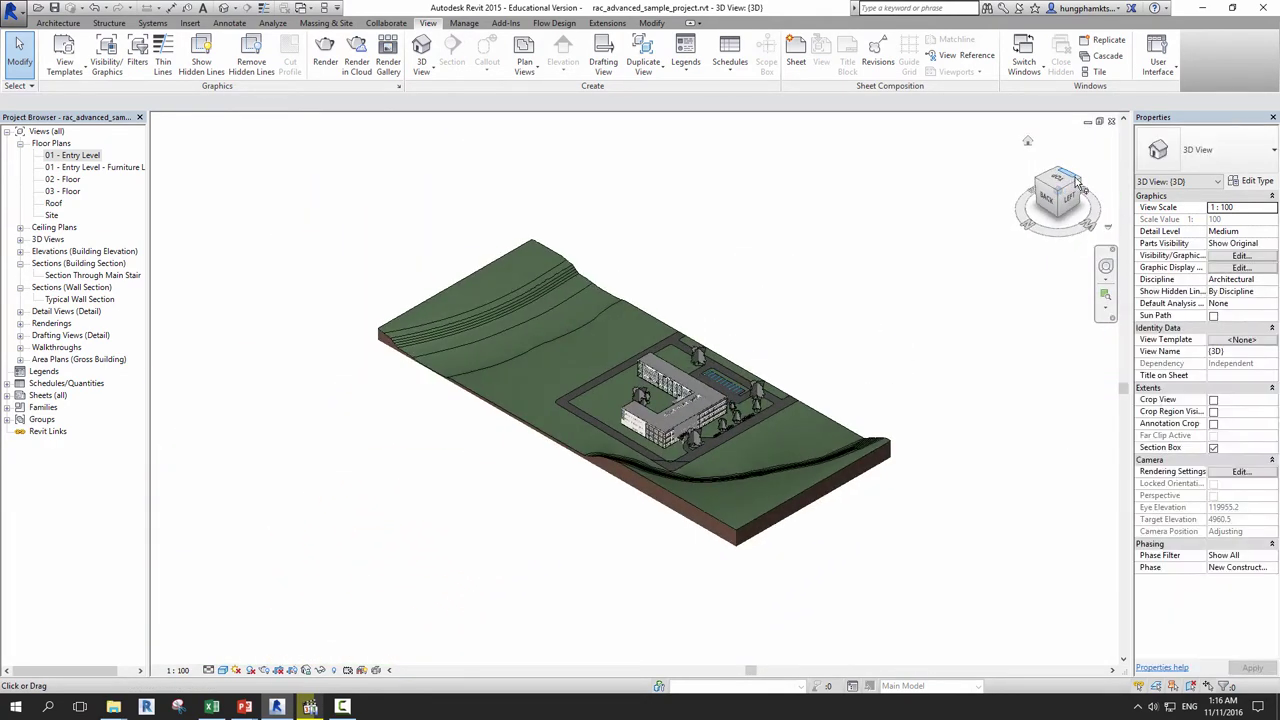
left_click(1080, 184)
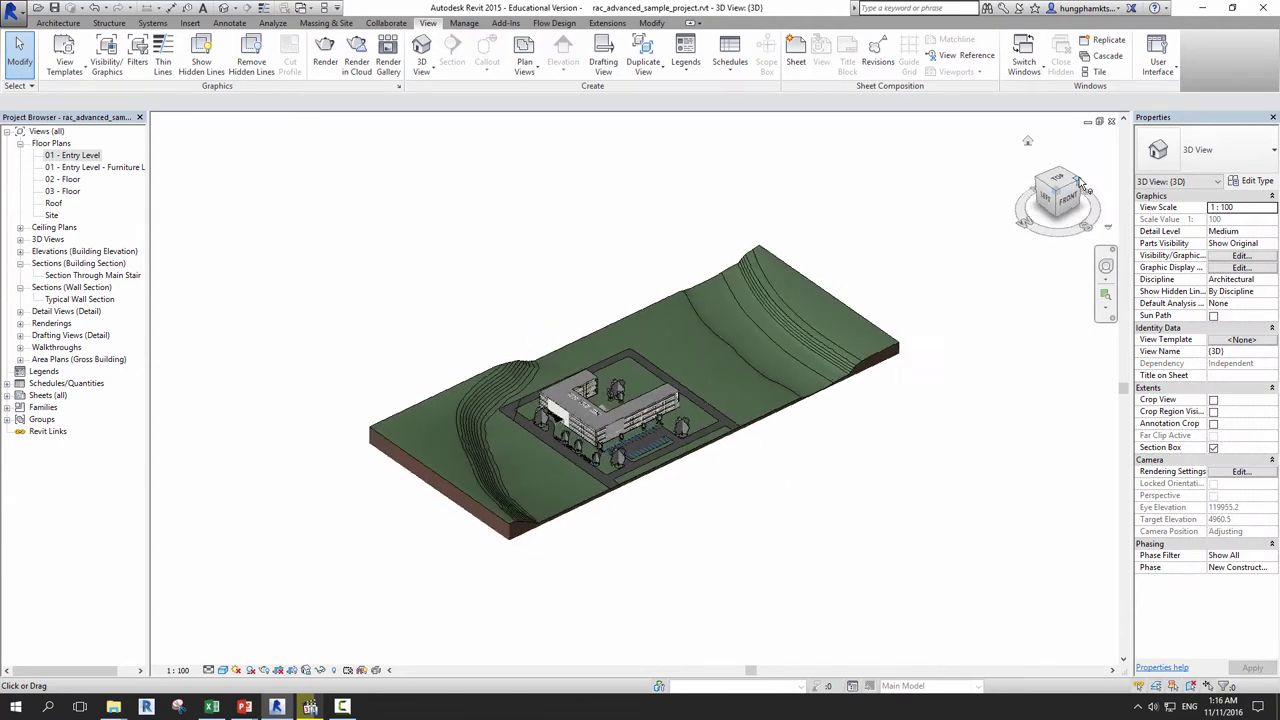
left_click(1080, 184)
left_click(1068, 188)
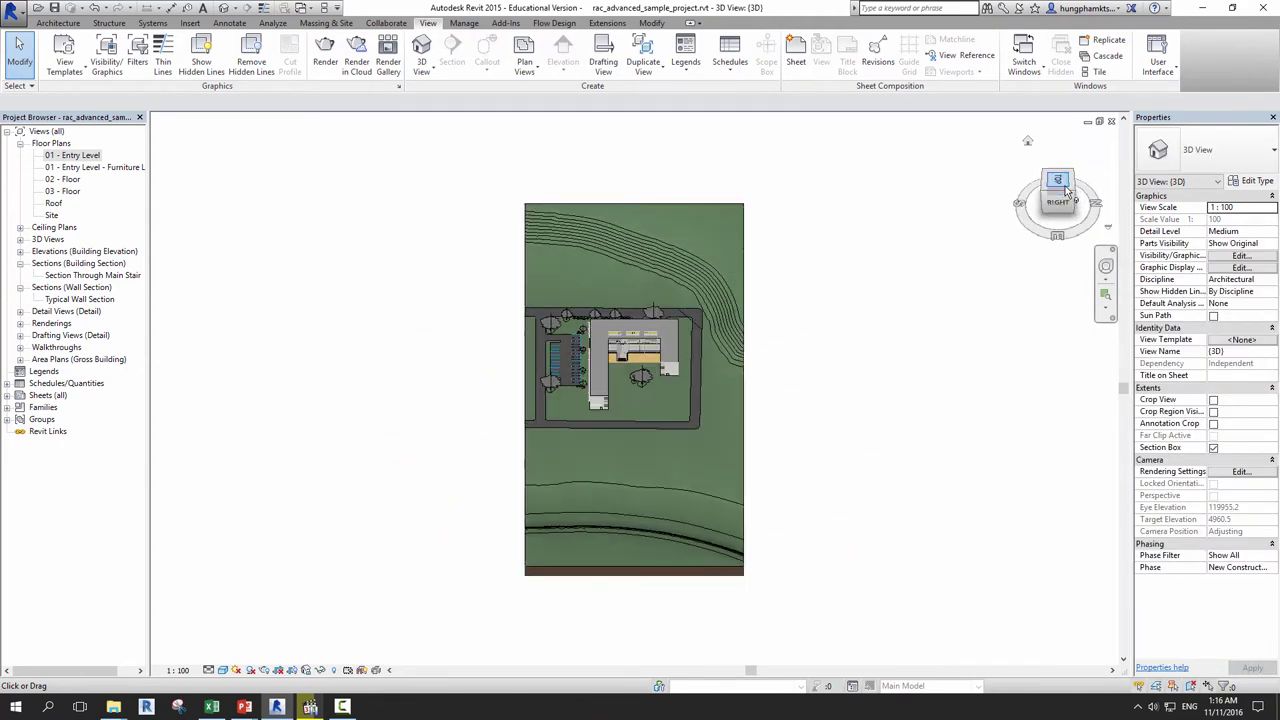
left_click(1036, 192)
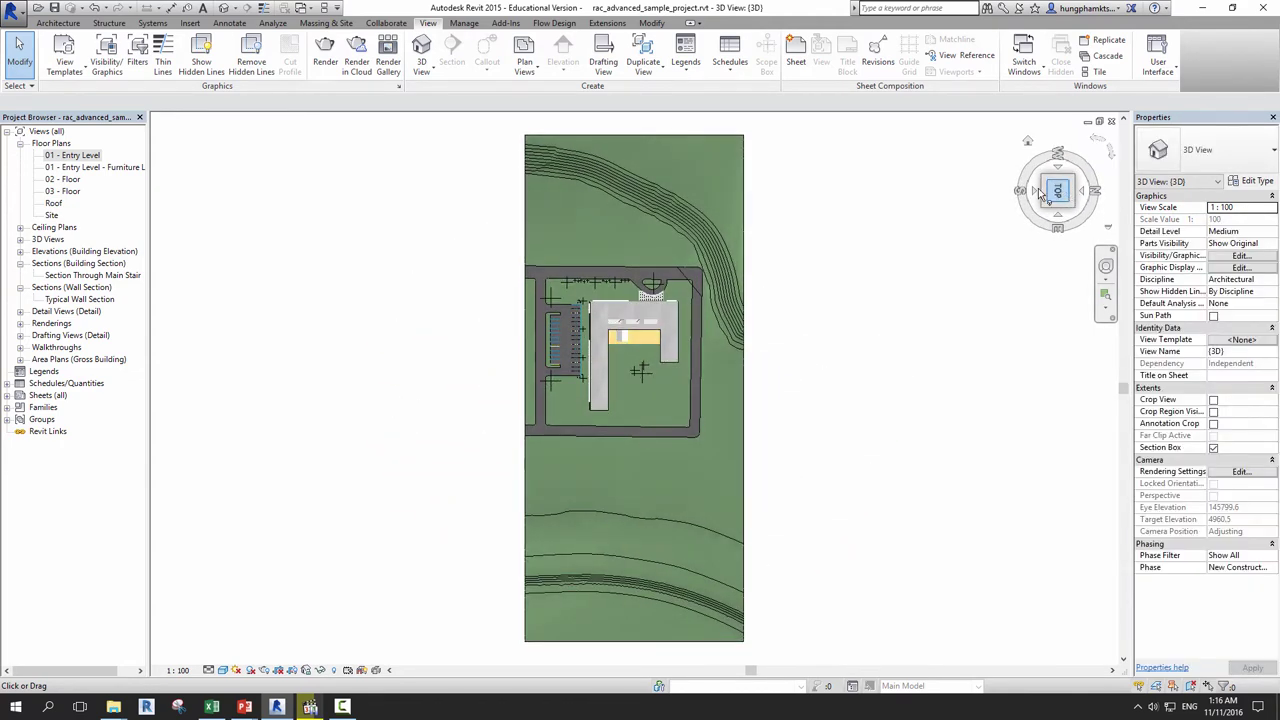
left_click(1046, 196)
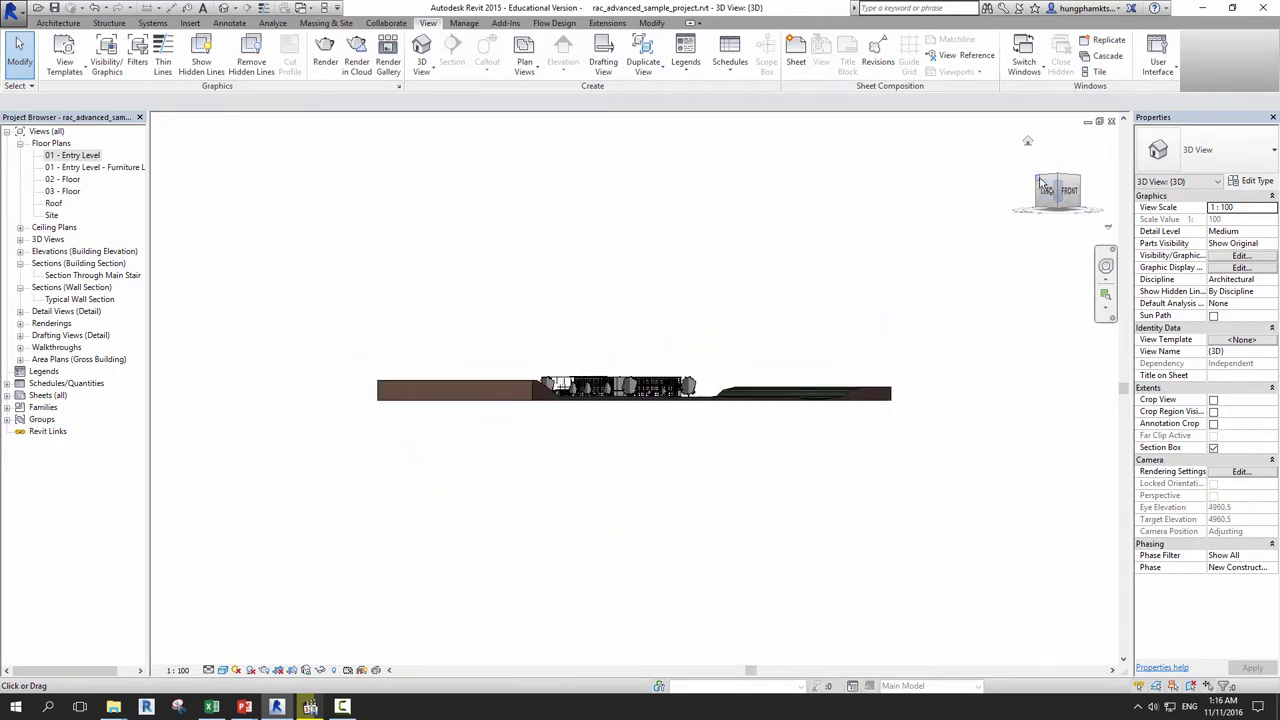
left_click_drag(1050, 204, 1082, 196)
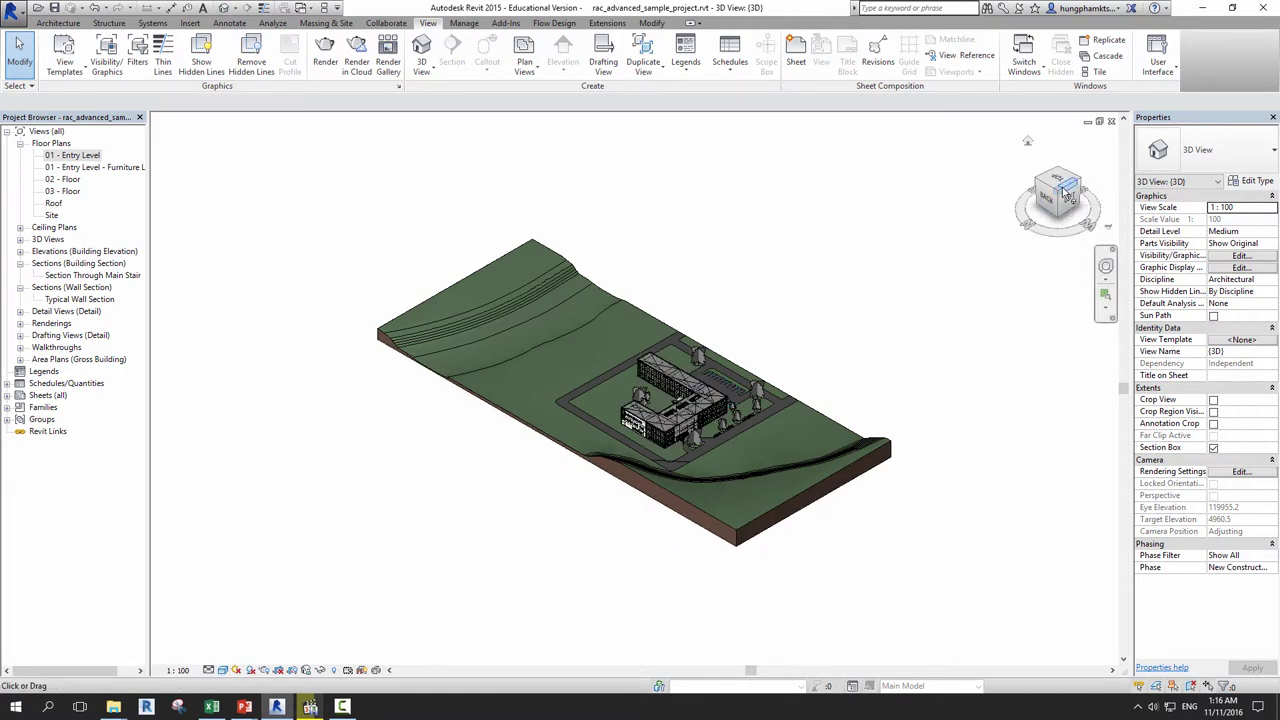
Return to the top view, tilt to a rear lower corner view, and zoom in closer.
left_click(1066, 192)
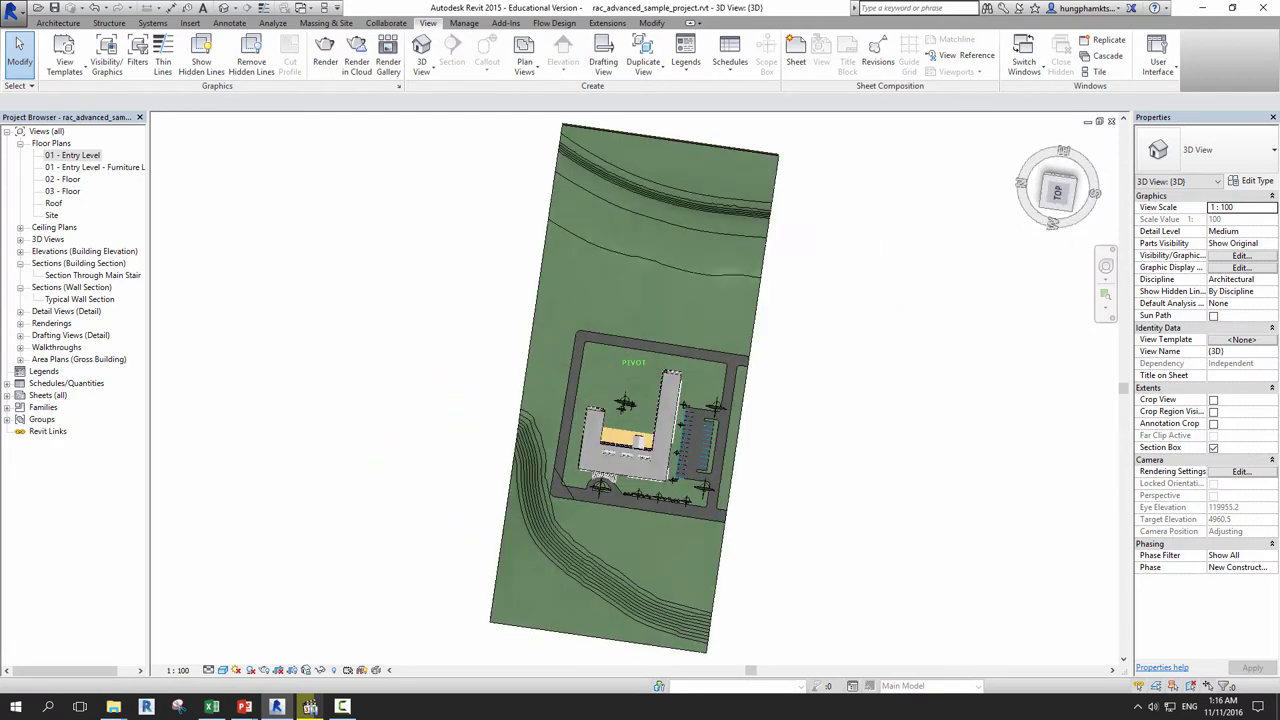
left_click(1066, 175)
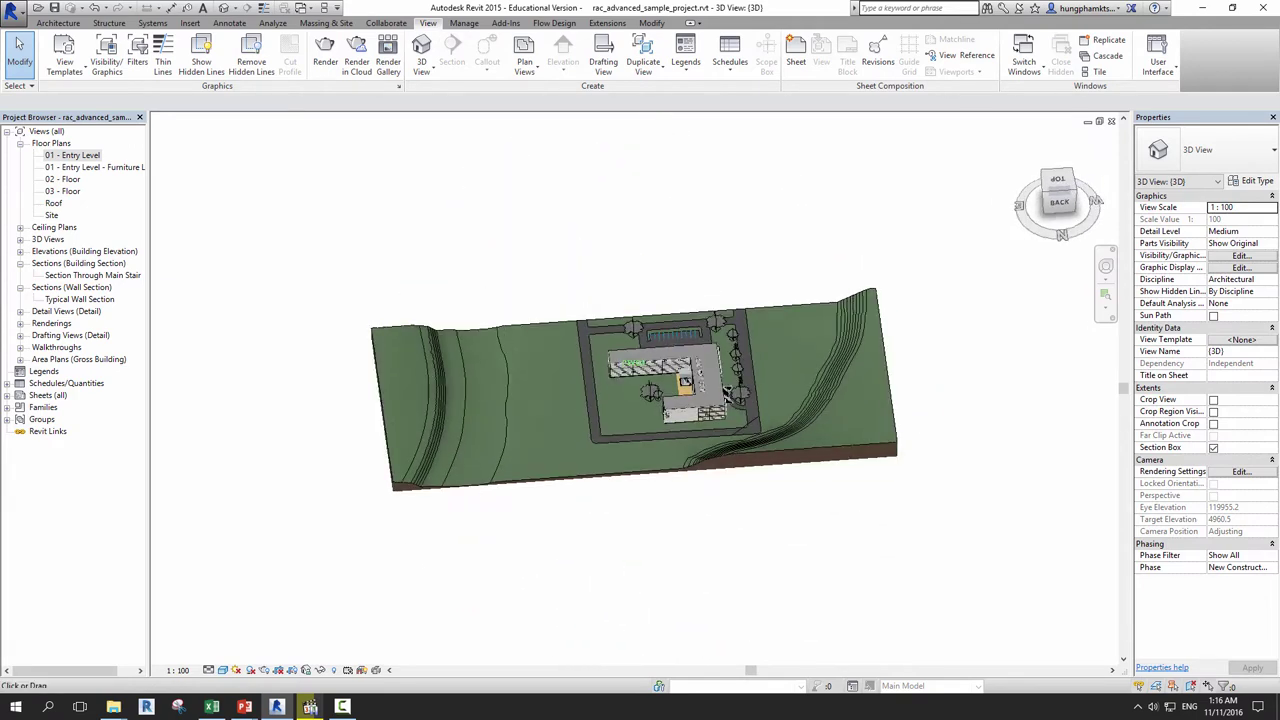
left_click(1042, 196)
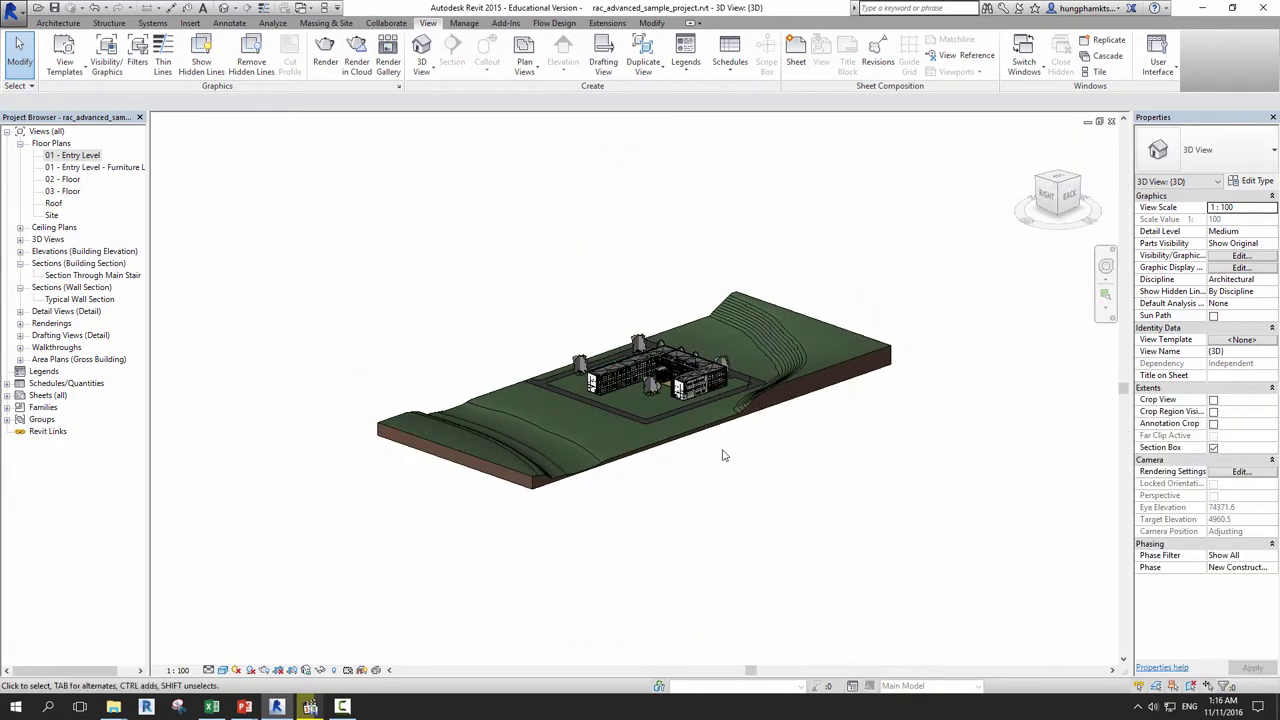
scroll(724, 456, "up", 2)
scroll(786, 491, "up", 2)
scroll(786, 491, "up", 2)
scroll(808, 514, "up", 2)
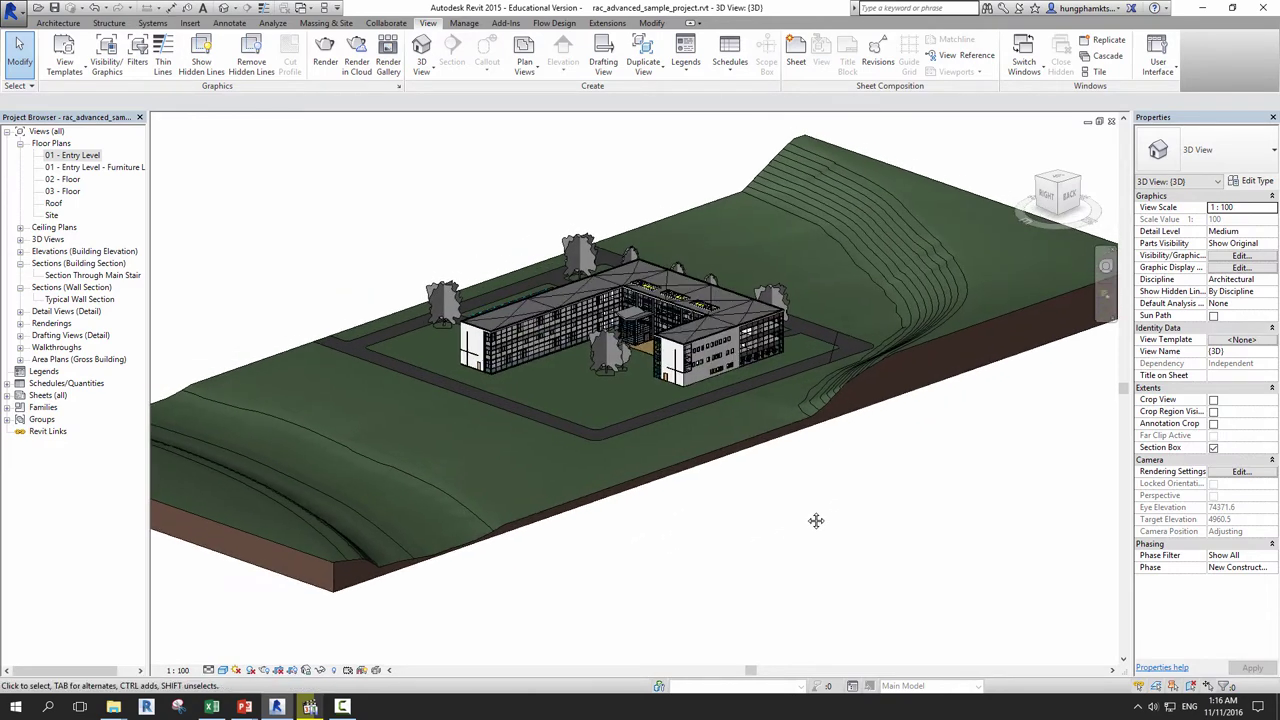
Open 01 - Entry Level, zoom around the curtain wall corner rooms, and pan to the west wing.
double_click(73, 156)
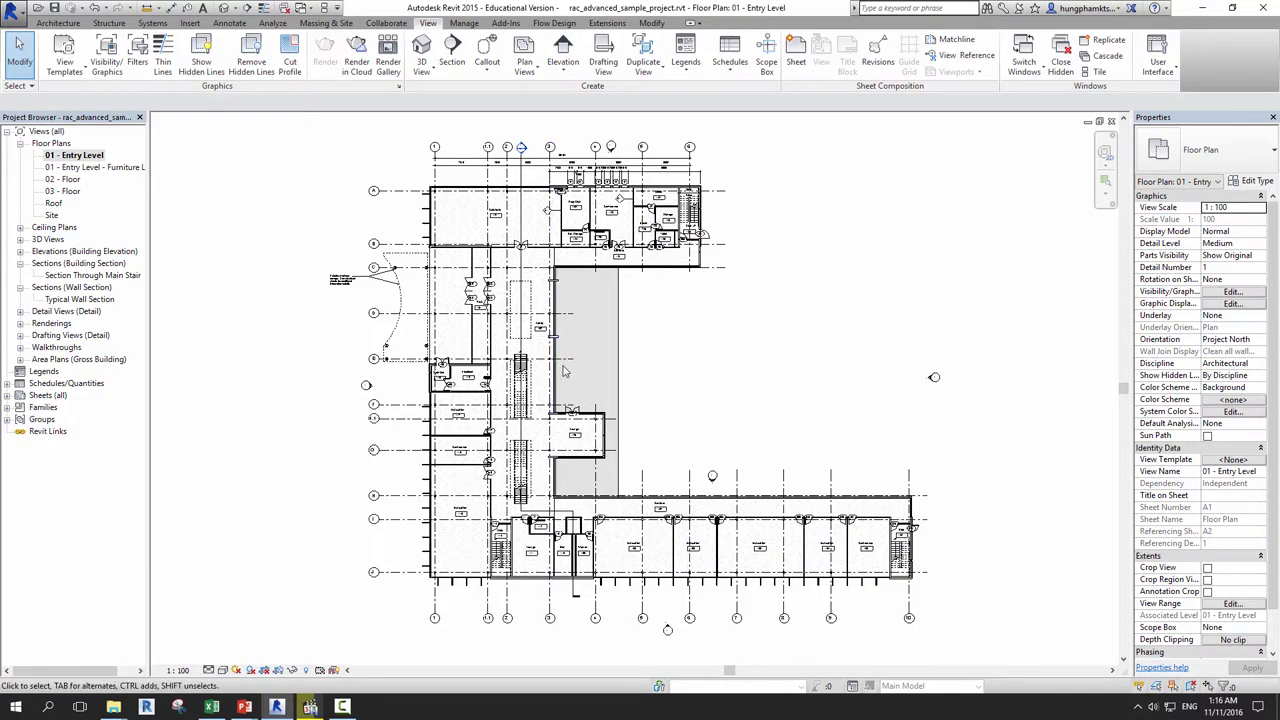
scroll(553, 373, "up", 2)
scroll(563, 372, "down", 2)
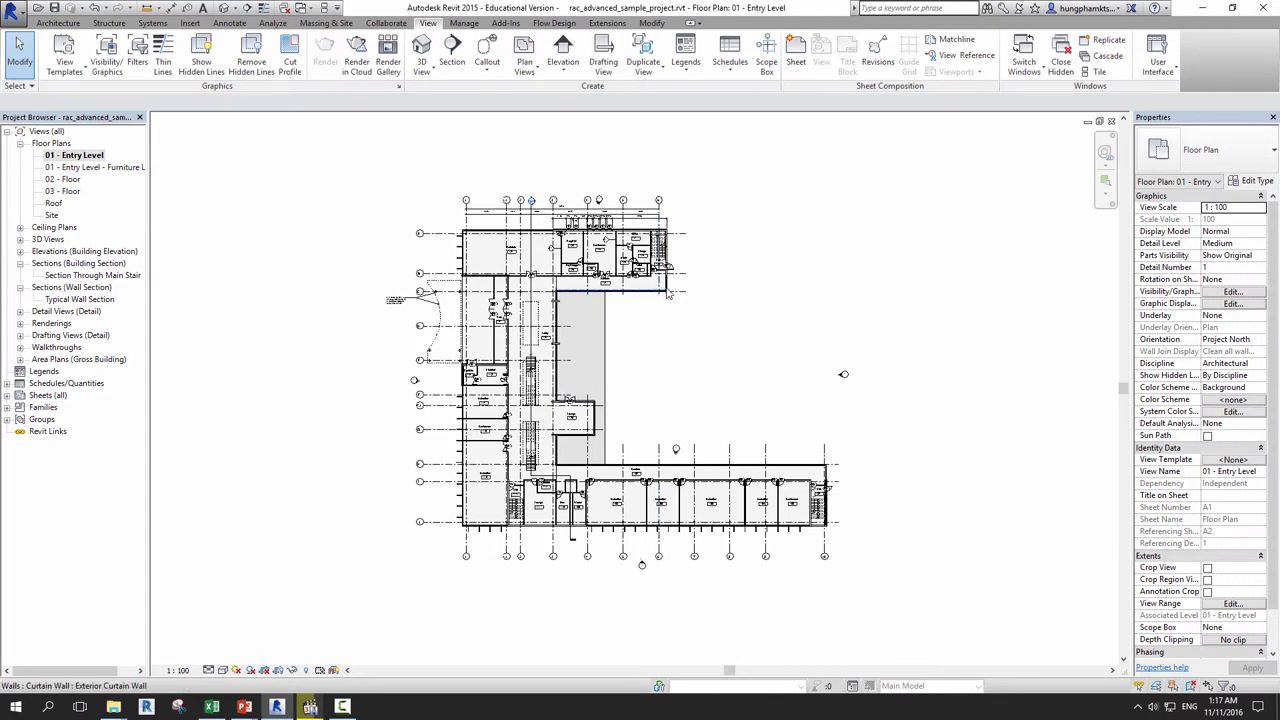
scroll(667, 292, "up", 3)
scroll(669, 297, "up", 2)
scroll(669, 297, "down", 2)
scroll(669, 295, "down", 2)
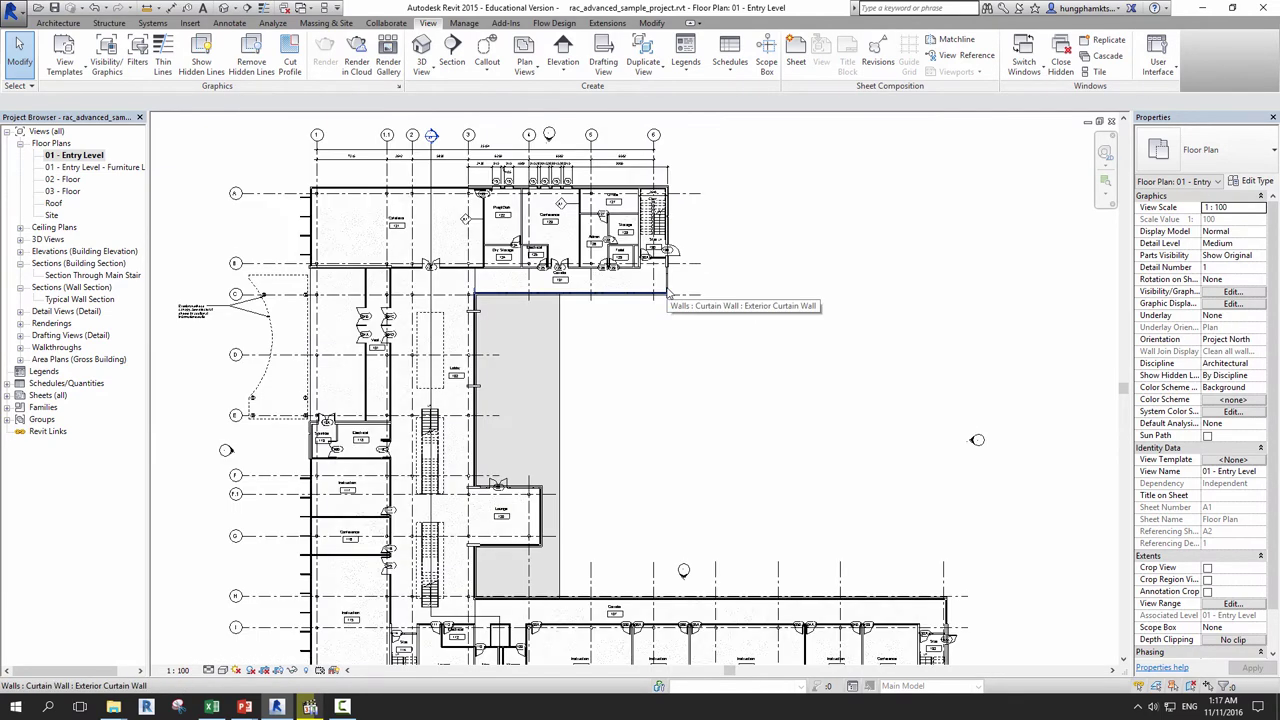
scroll(669, 297, "up", 2)
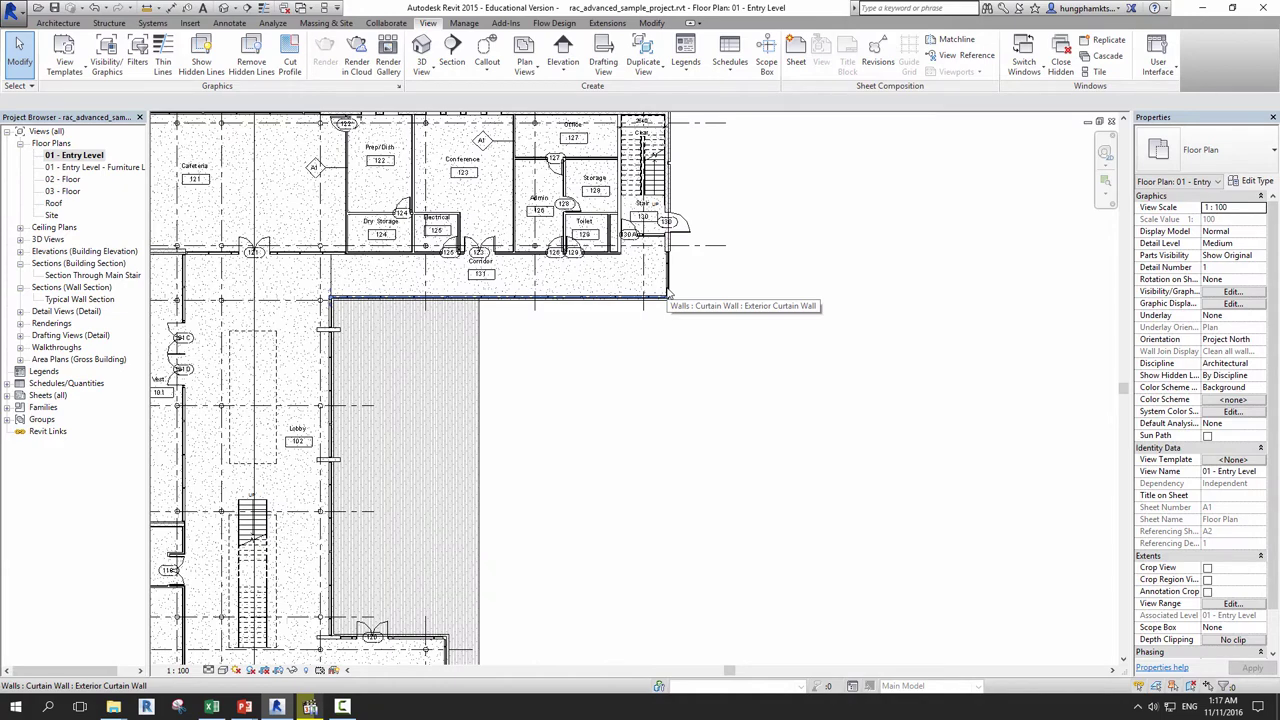
scroll(669, 297, "down", 2)
scroll(669, 297, "down", 1)
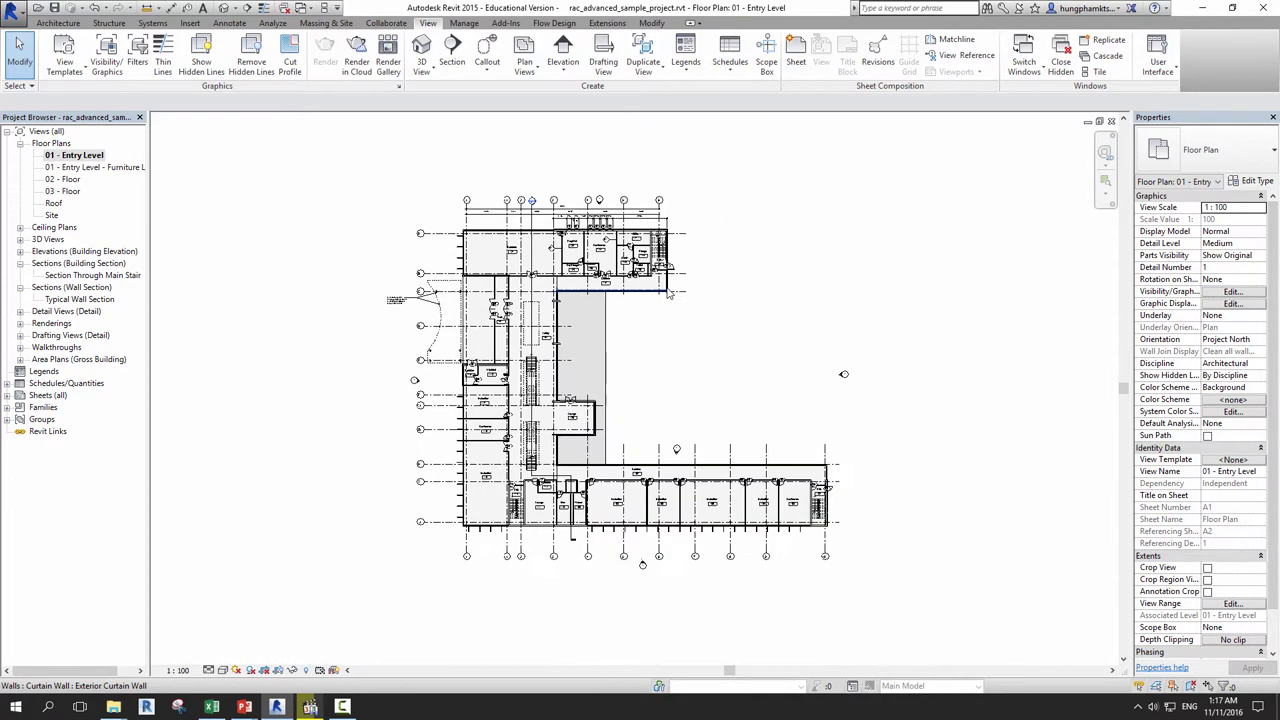
scroll(669, 297, "up", 3)
scroll(669, 297, "up", 1)
scroll(669, 297, "down", 2)
scroll(669, 297, "down", 1)
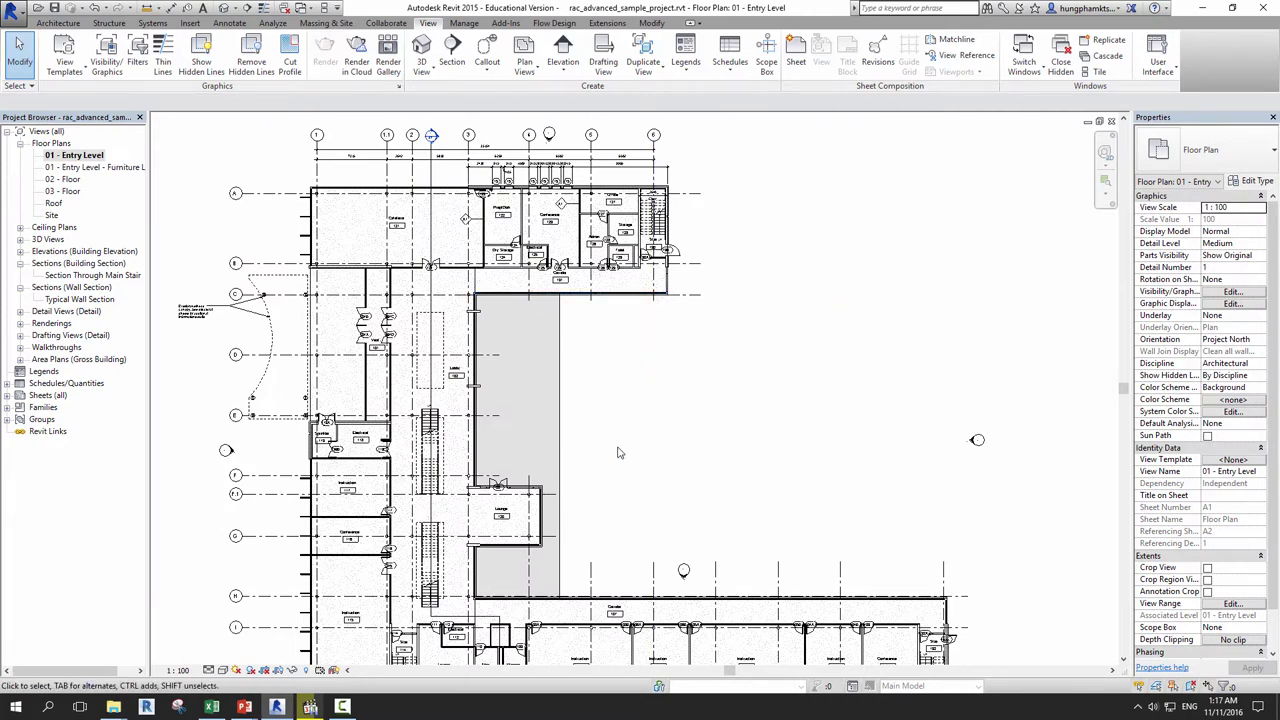
mouse_move(617, 452)
middle_mouse_down()
mouse_move(715, 369)
mouse_move(703, 472)
mouse_move(828, 332)
middle_mouse_up()
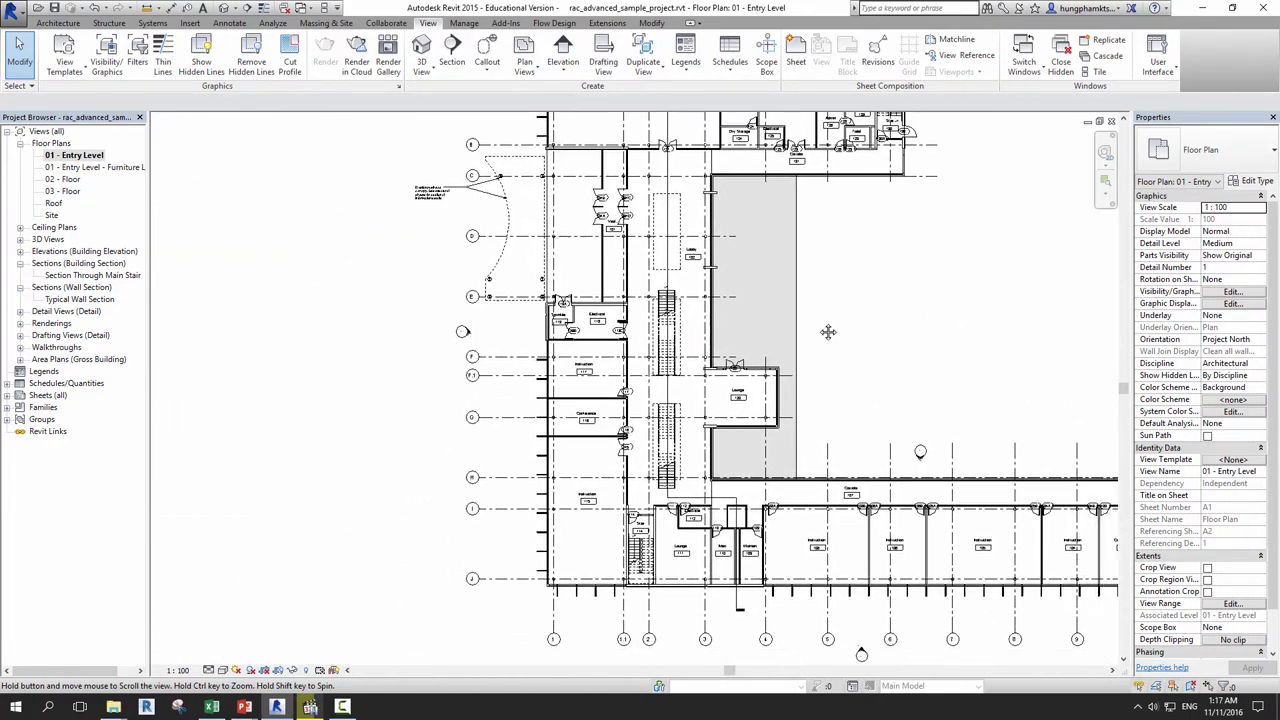
middle_click_drag(828, 332, 535, 424)
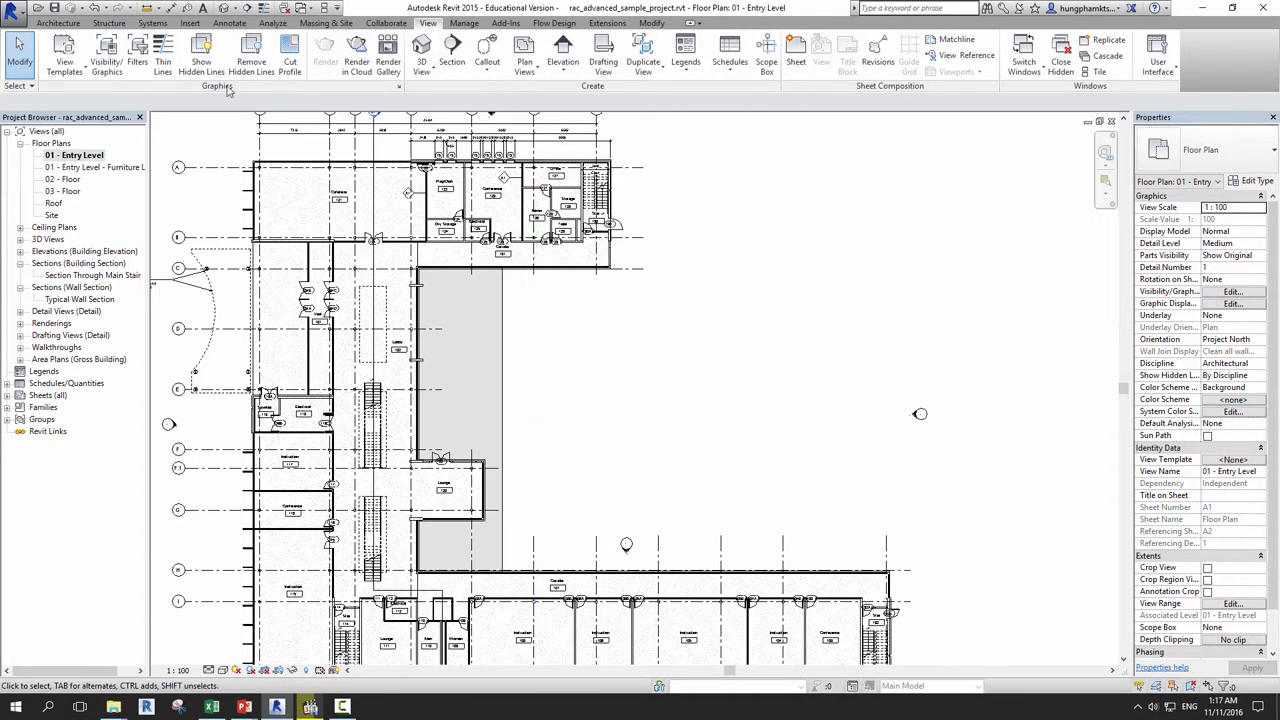
Switch to the Default 3D View and orbit and zoom around the building on its terrain.
left_click(224, 8)
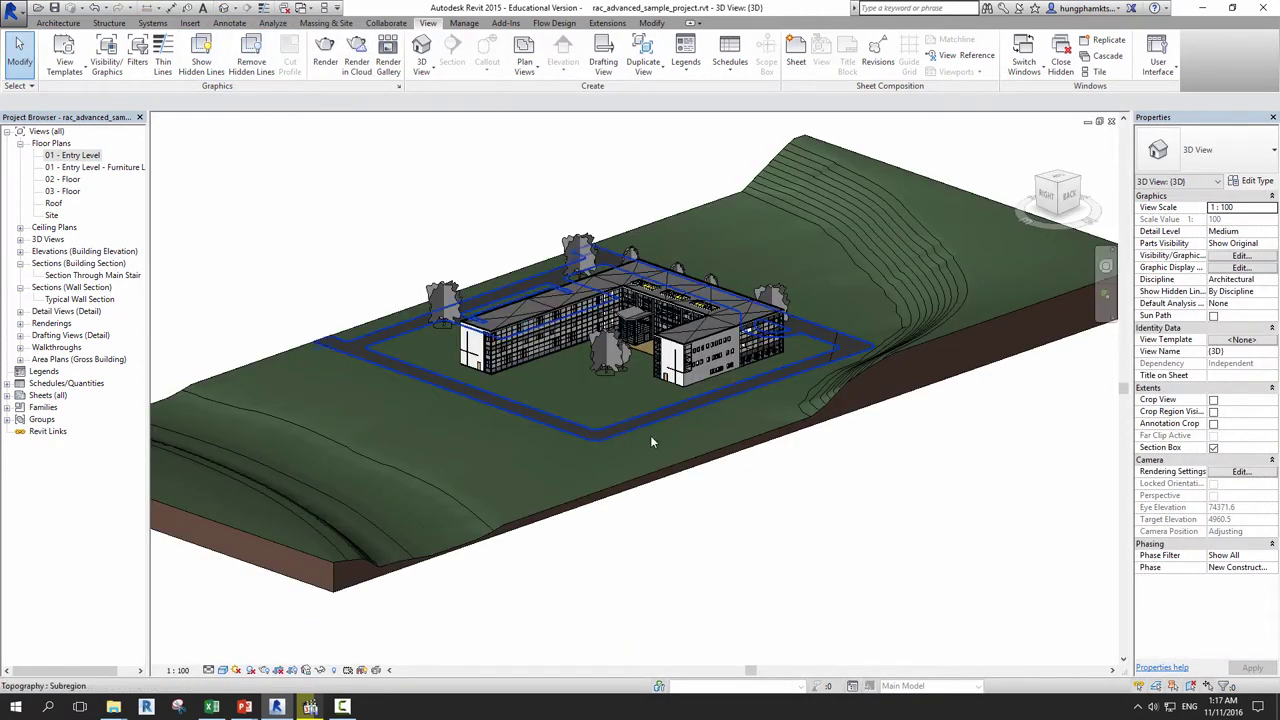
middle_click_drag(650, 440, 700, 380, "shift")
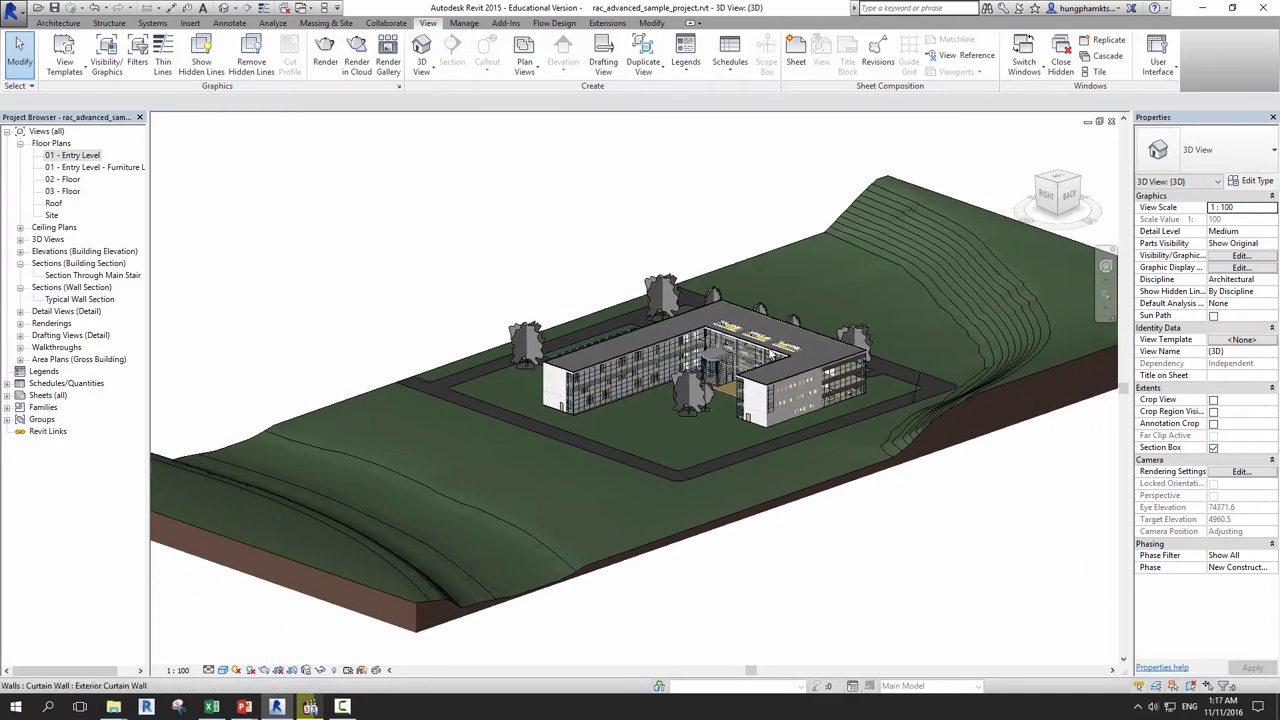
scroll(775, 375, "up", 5)
scroll(775, 375, "up", 3)
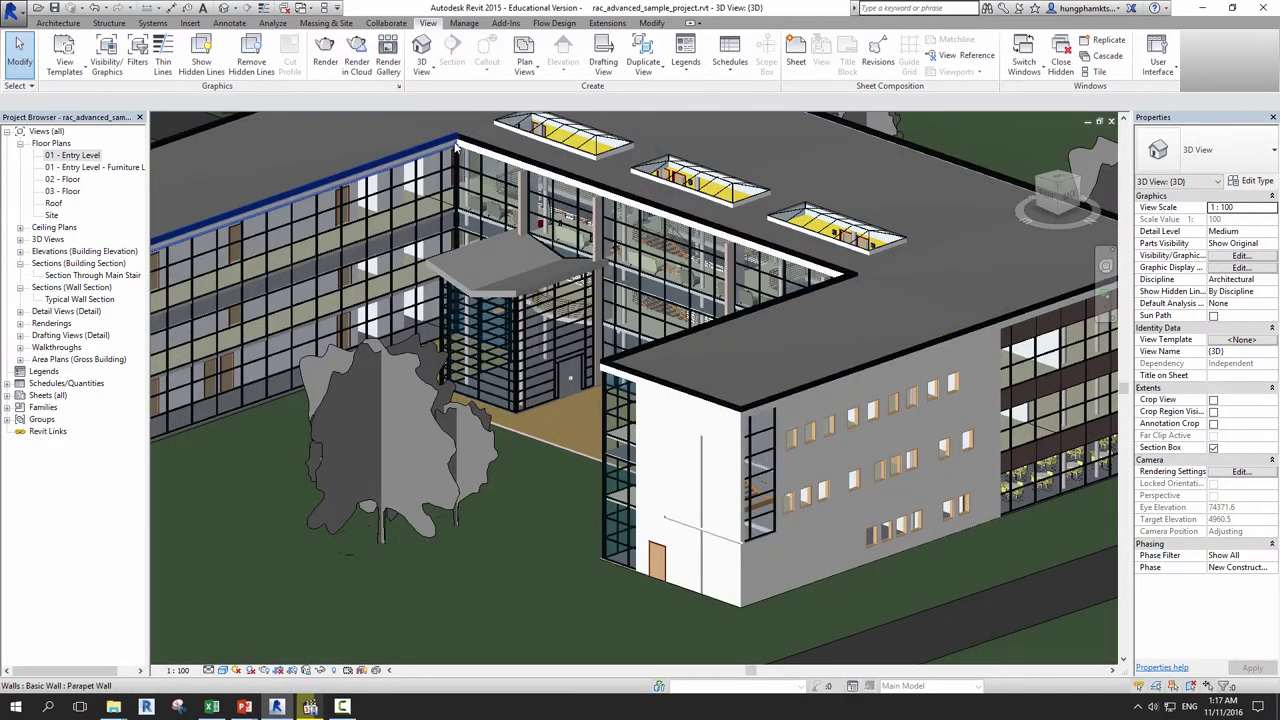
scroll(520, 260, "up", 3)
scroll(520, 260, "up", 2)
scroll(560, 298, "down", 4)
scroll(560, 298, "down", 4)
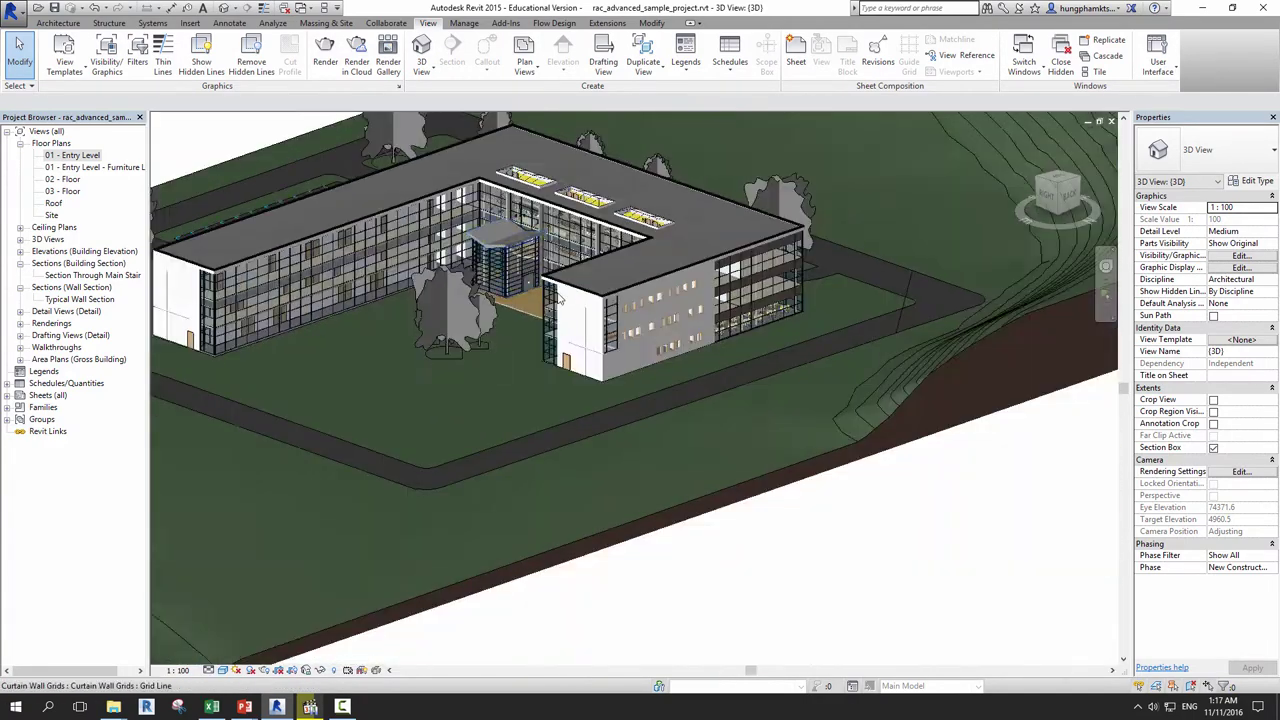
scroll(680, 394, "down", 3)
scroll(734, 452, "up", 1)
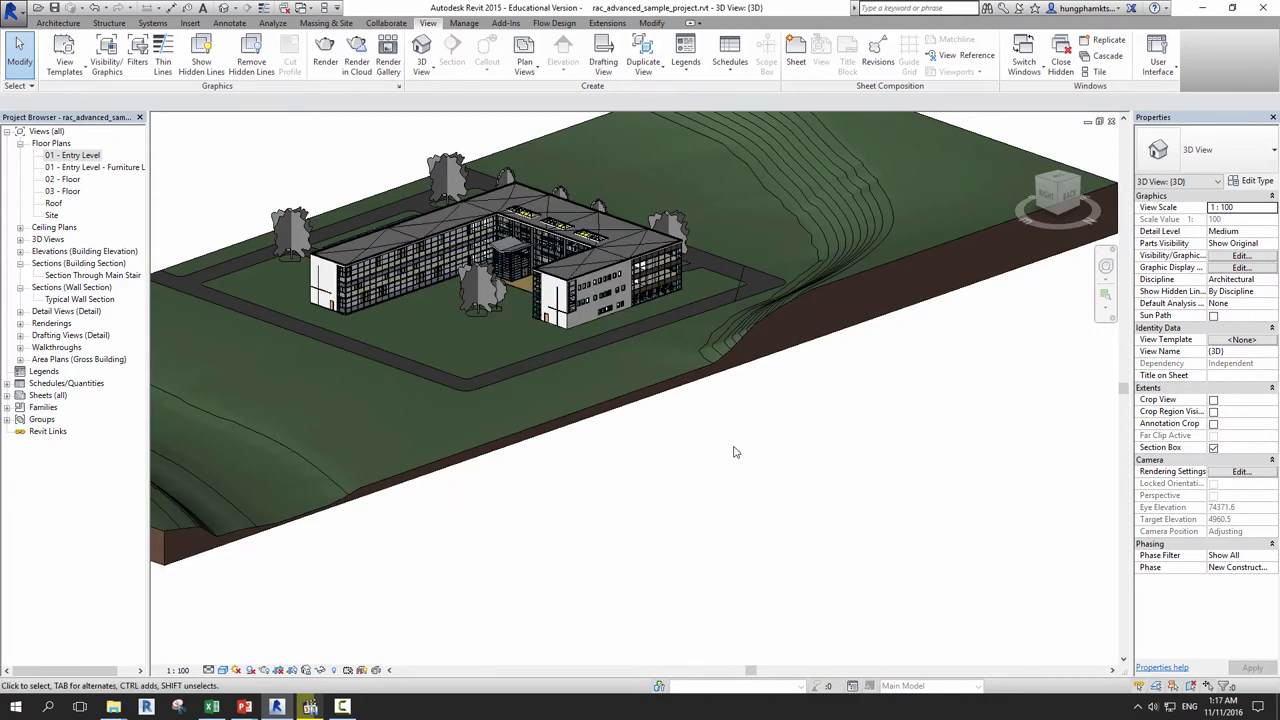
Reopen the 01 - Entry Level plan and zoom out to the corridor wing between grids 4 and 10.
double_click(72, 155)
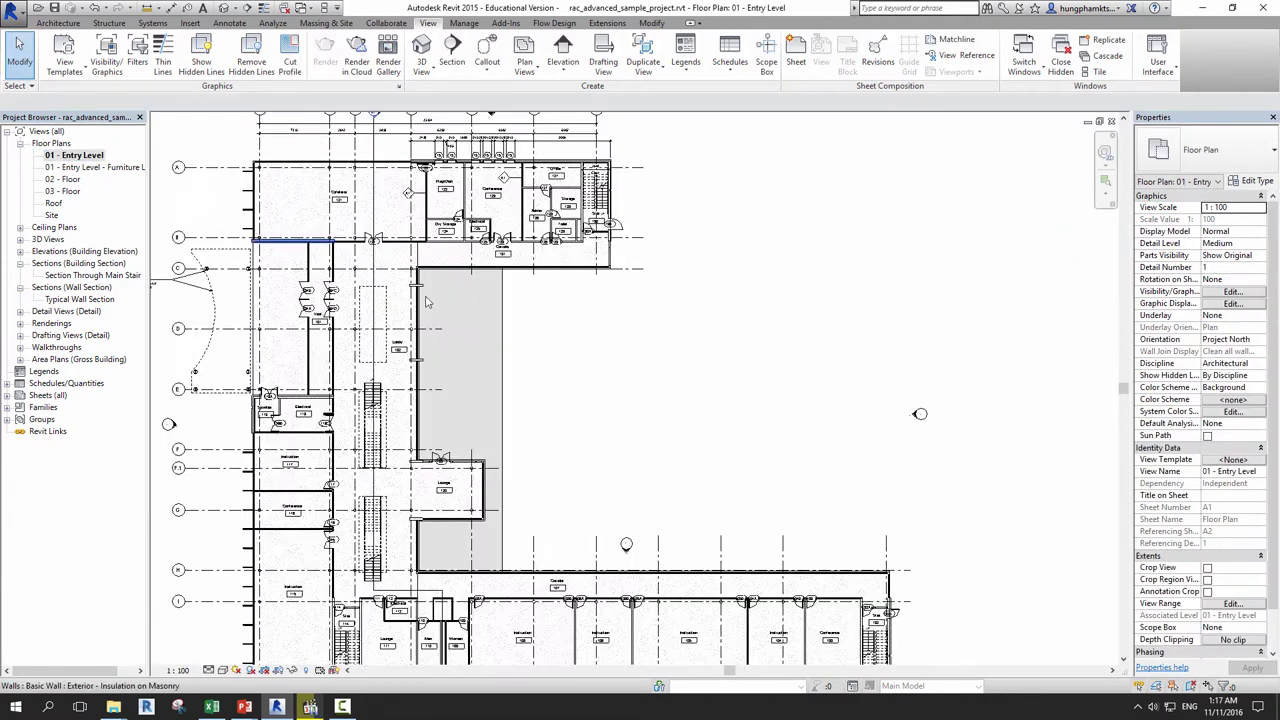
scroll(700, 450, "down", 2)
scroll(745, 487, "down", 1)
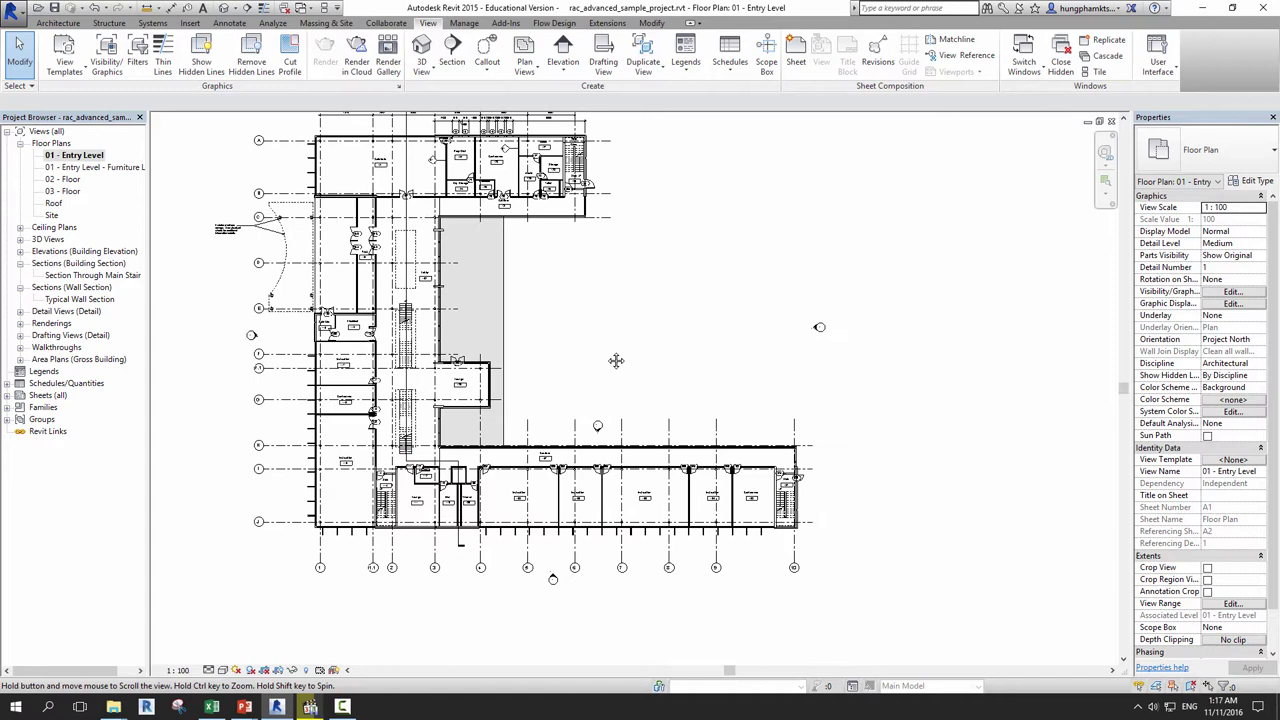
scroll(740, 495, "up", 2)
scroll(735, 500, "up", 2)
left_click(737, 490)
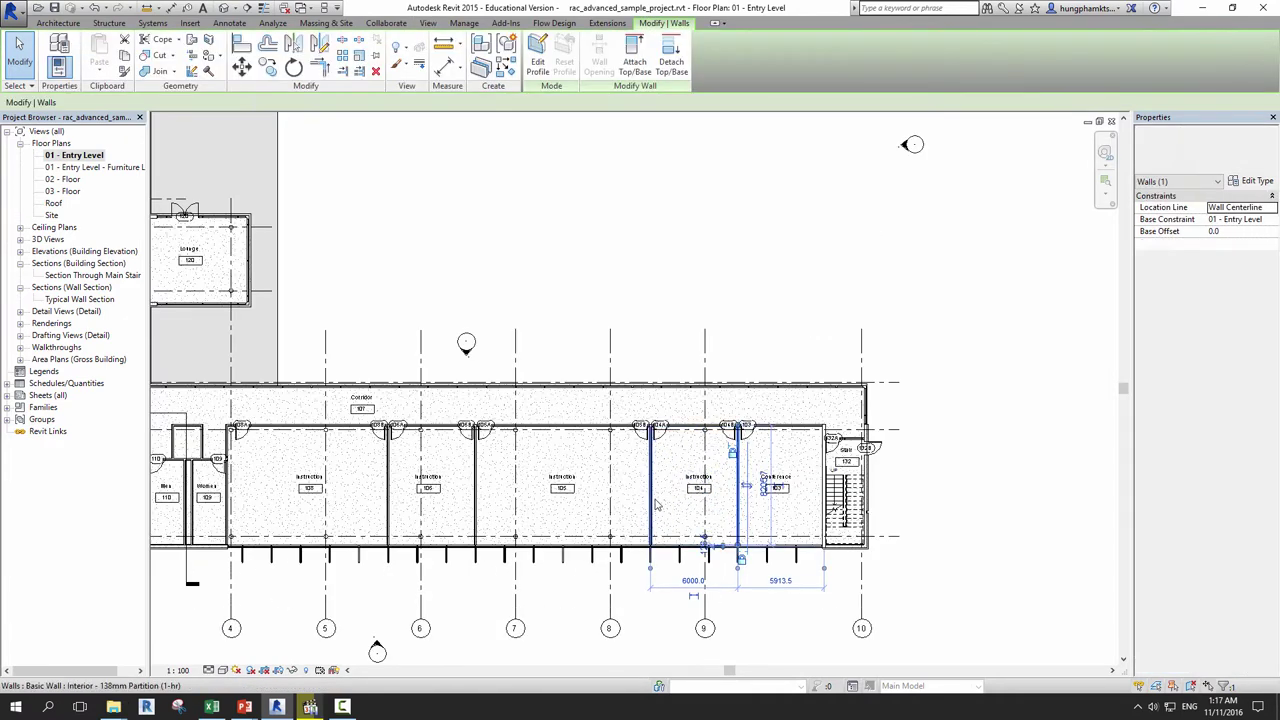
left_click(566, 448)
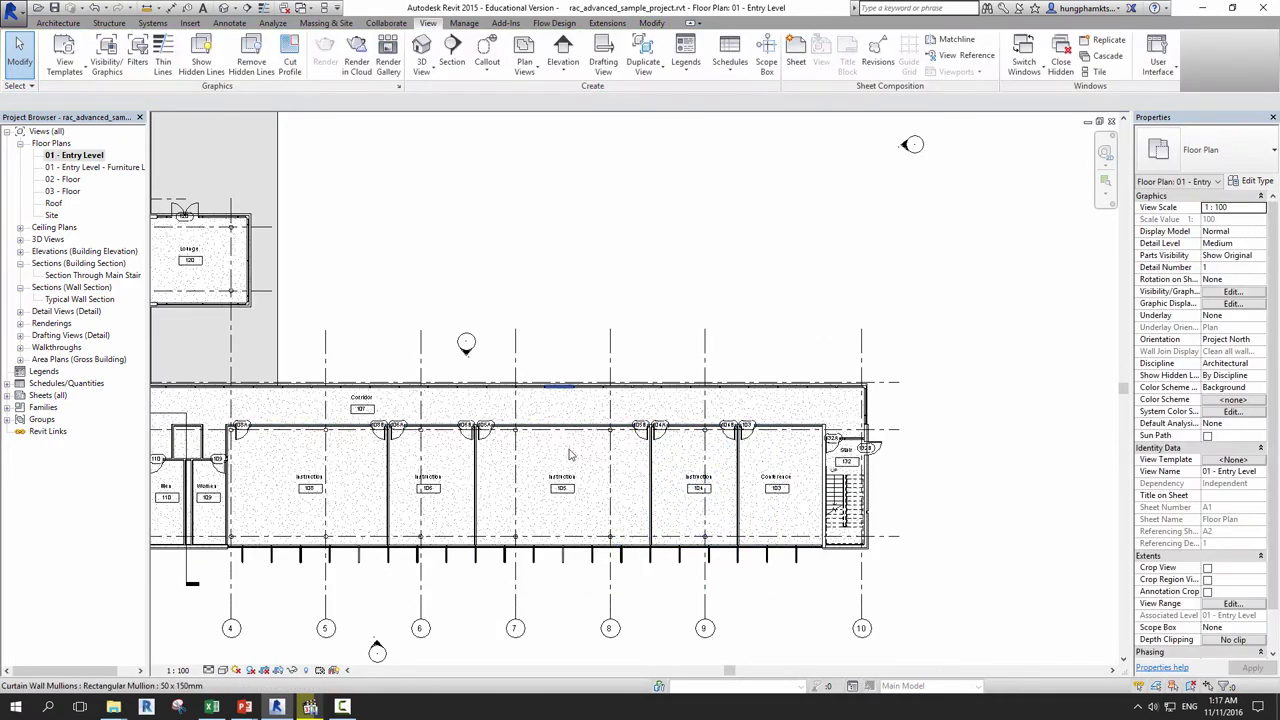
scroll(570, 455, "up", 1)
scroll(570, 455, "up", 1)
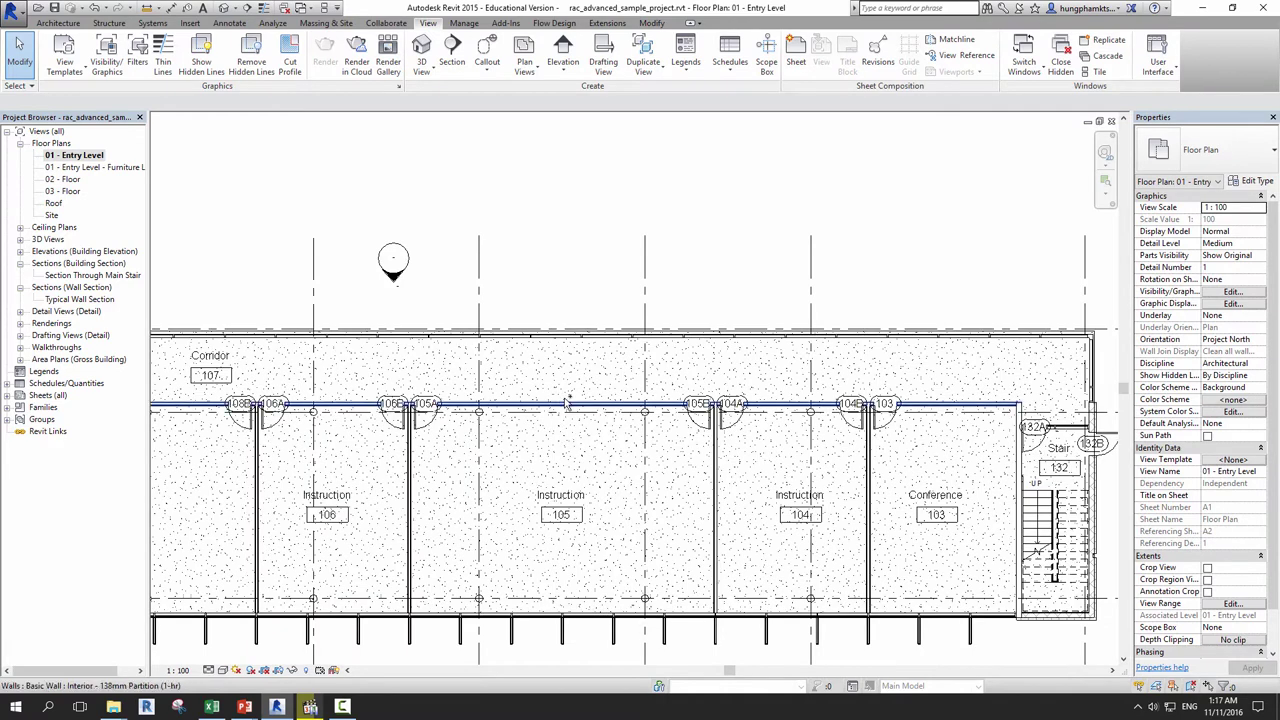
left_click(679, 437)
left_click(716, 455, "ctrl")
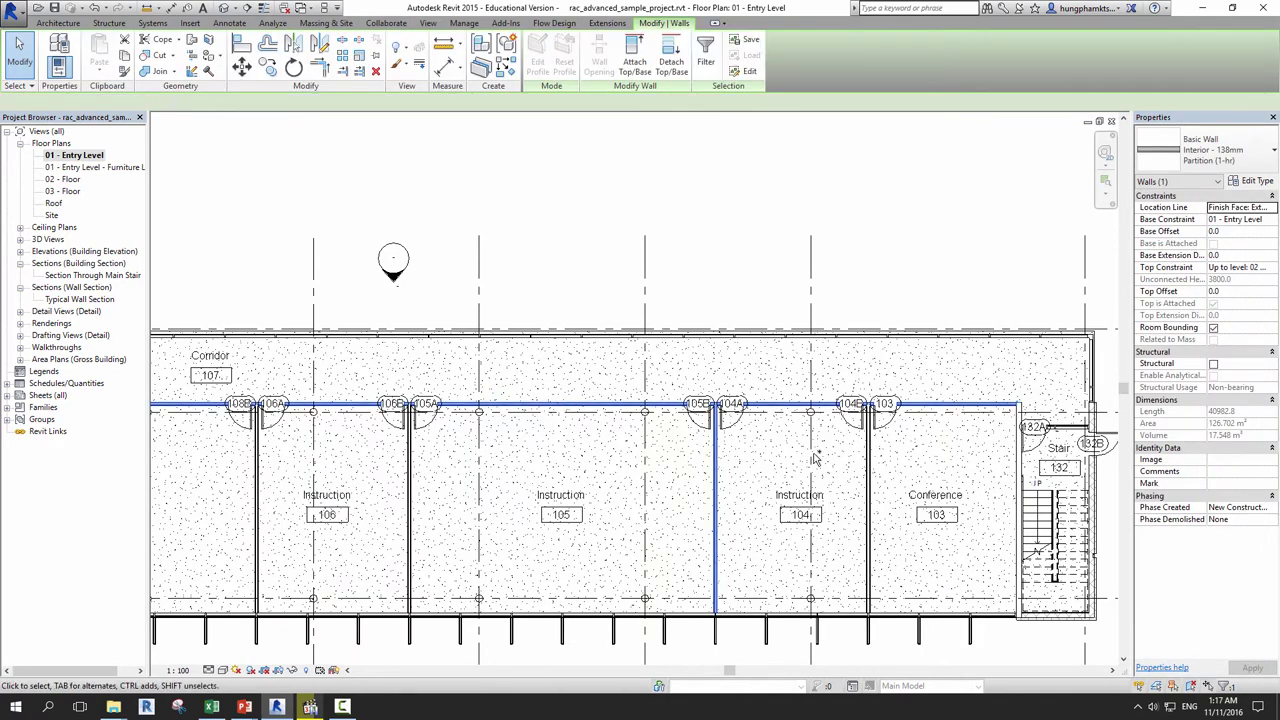
left_click(868, 462, "ctrl")
left_click(411, 470, "ctrl")
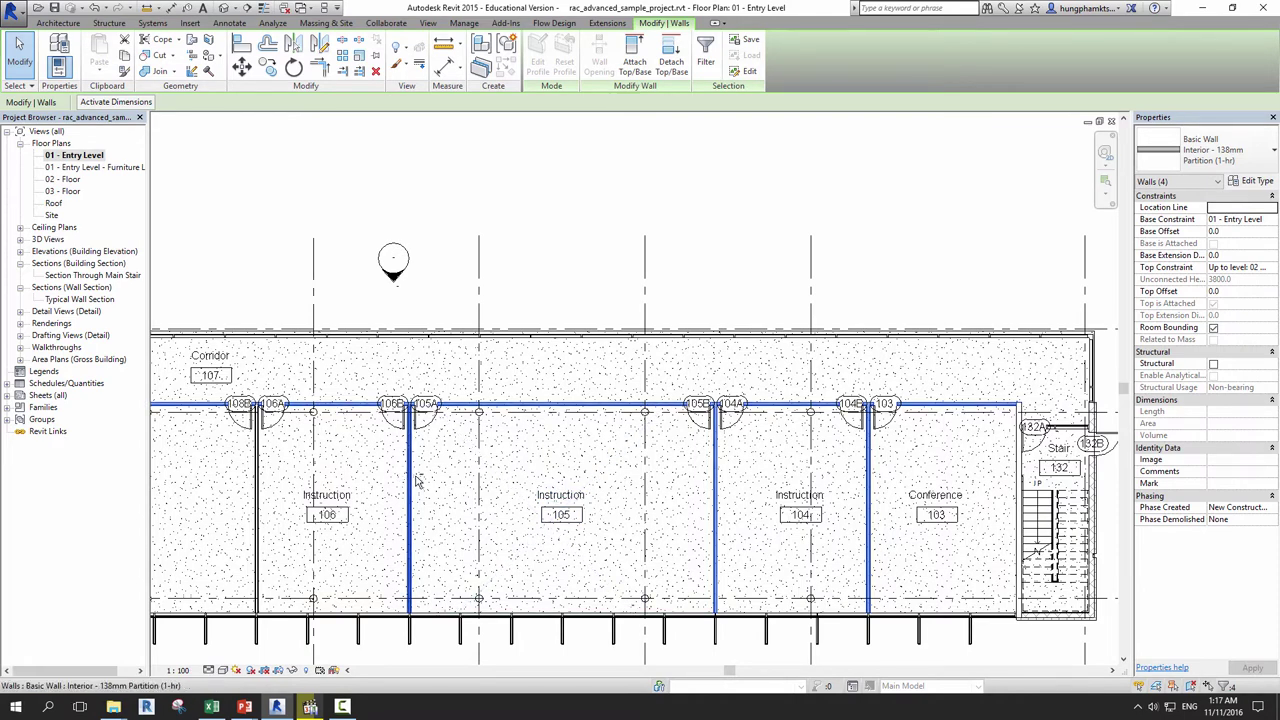
left_click(411, 478, "shift")
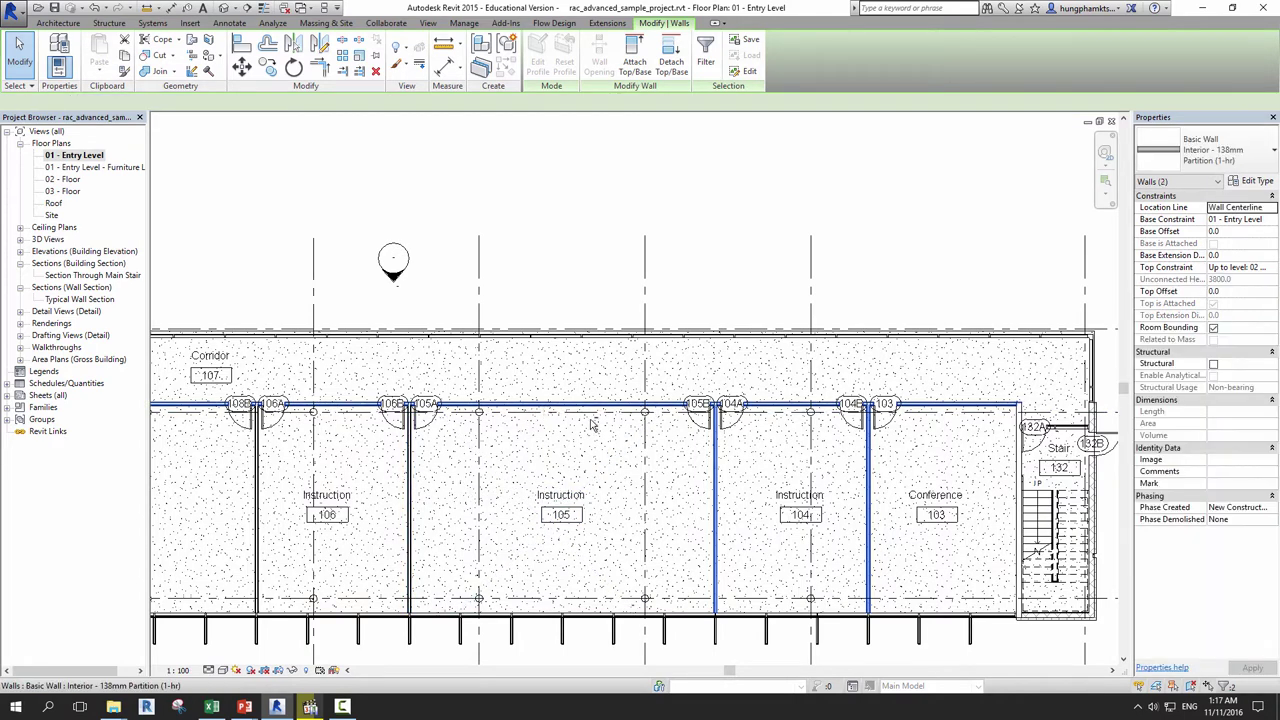
left_click(480, 408, "shift")
left_click(718, 470, "shift")
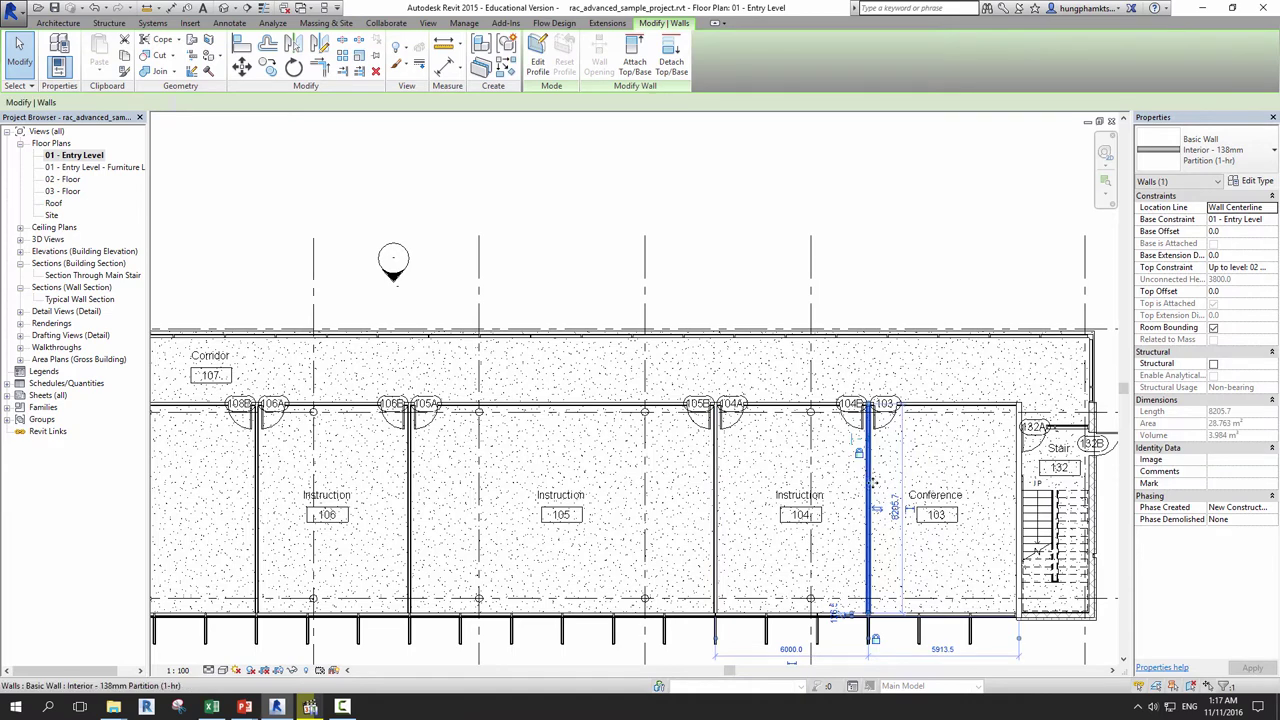
left_click(685, 259)
scroll(647, 290, "down", 1)
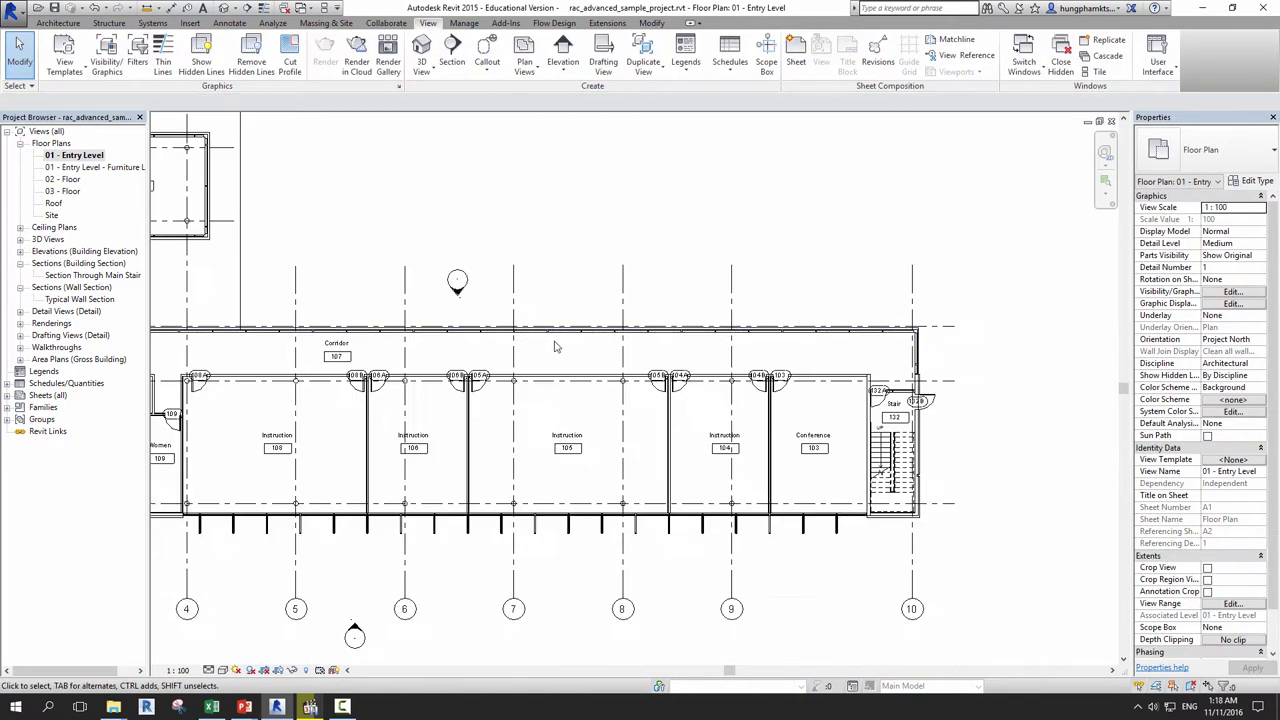
scroll(647, 290, "down", 1)
scroll(790, 430, "down", 1)
scroll(797, 447, "down", 1)
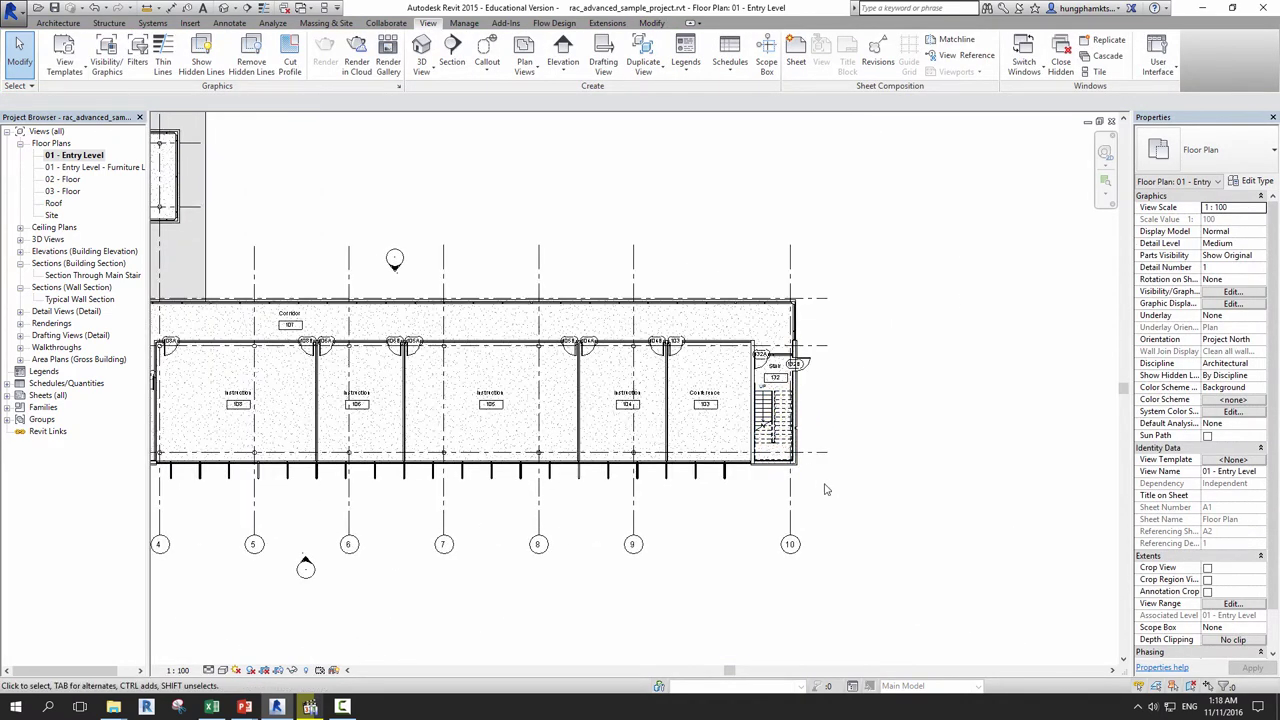
scroll(797, 447, "up", 1)
scroll(720, 490, "up", 1)
scroll(650, 530, "up", 1)
scroll(650, 530, "up", 2)
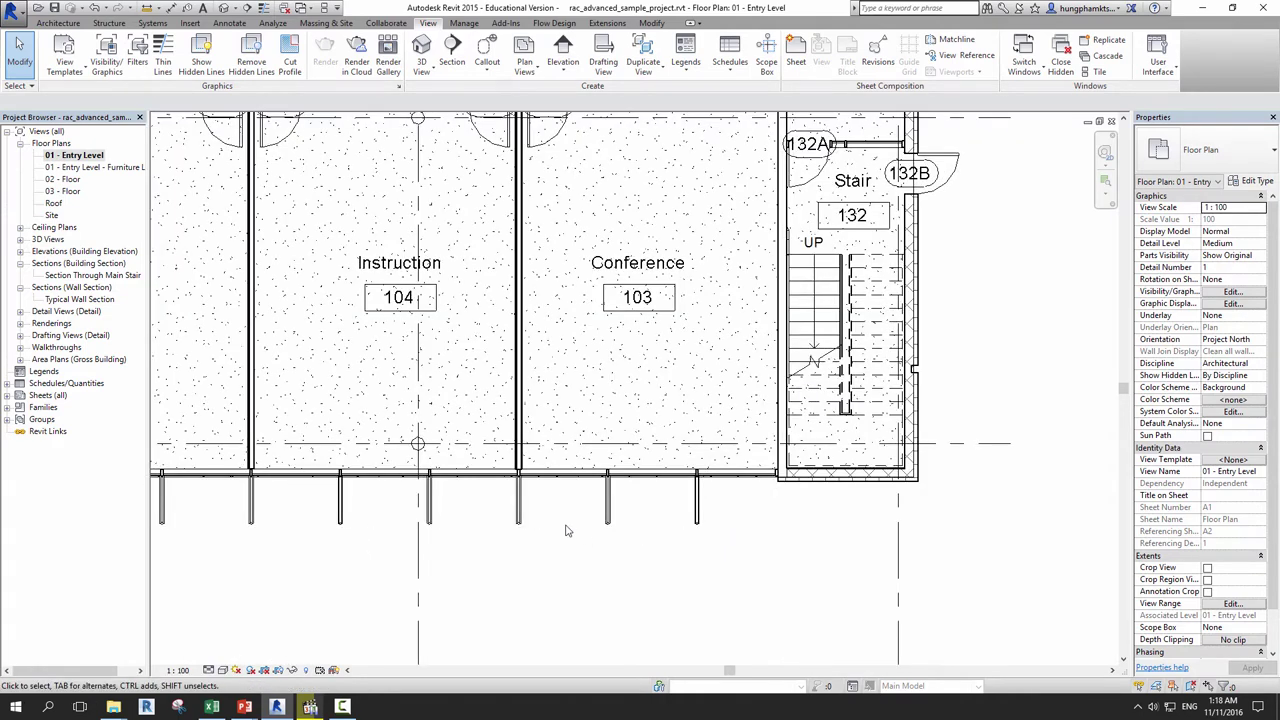
mouse_move(470, 599)
left_mouse_down()
mouse_move(768, 450)
mouse_move(827, 405)
left_mouse_up()
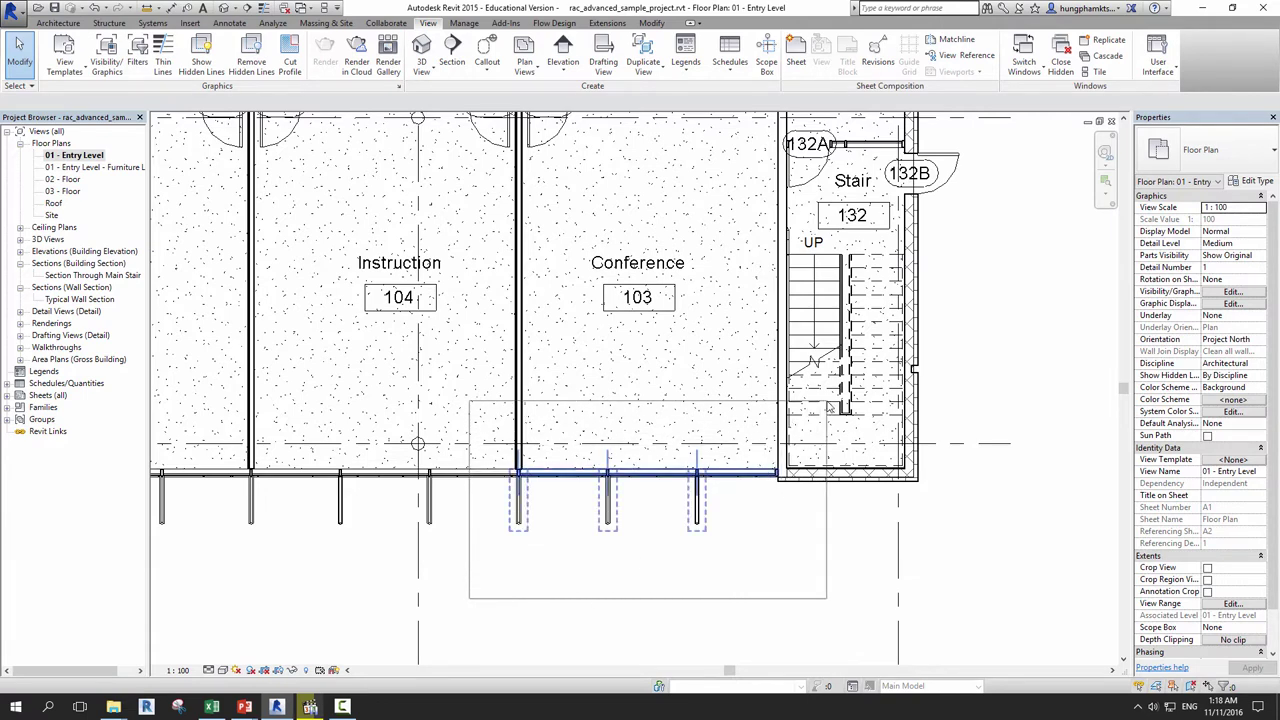
left_click_drag(828, 406, 817, 432)
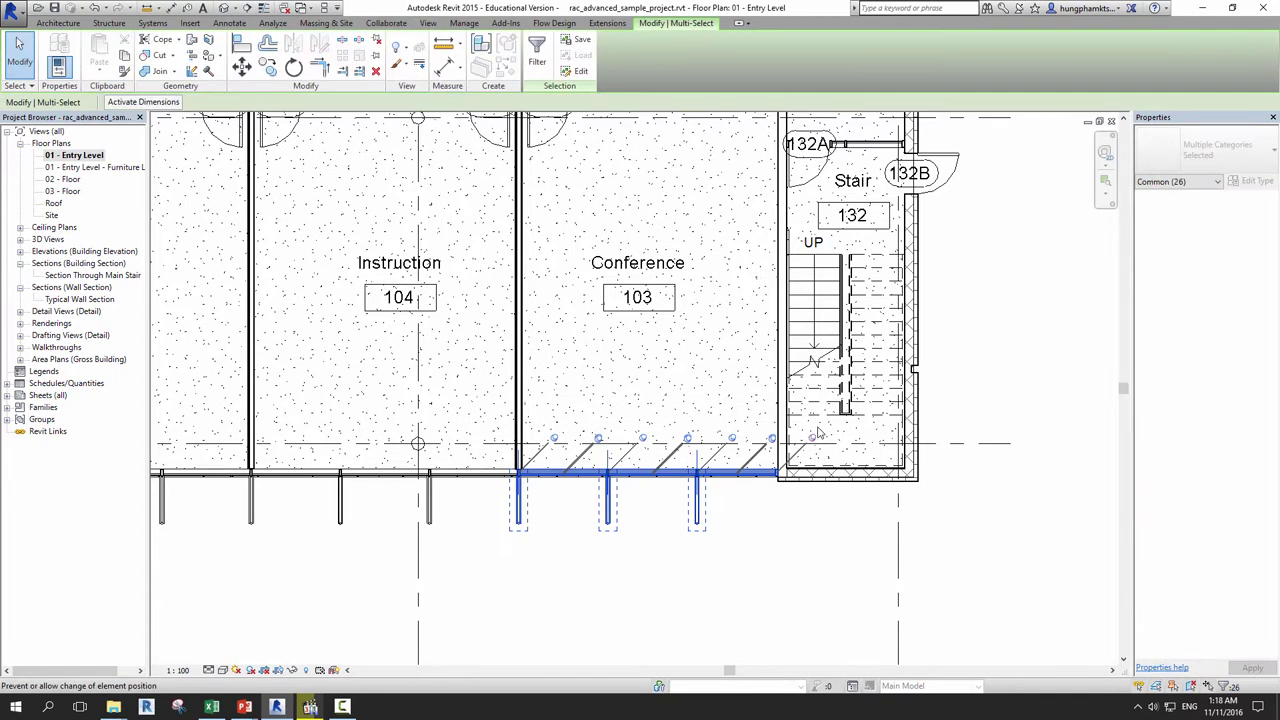
key("Escape")
scroll(732, 473, "down", 2)
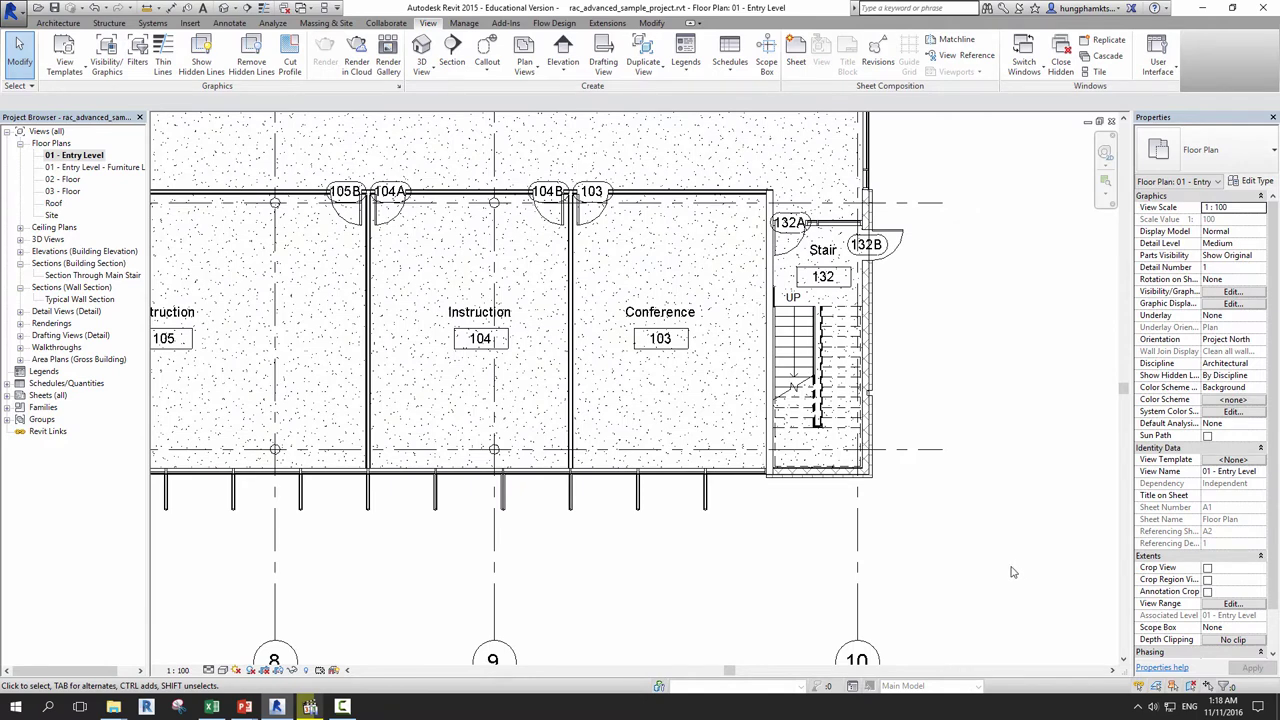
left_click_drag(1019, 567, 745, 463)
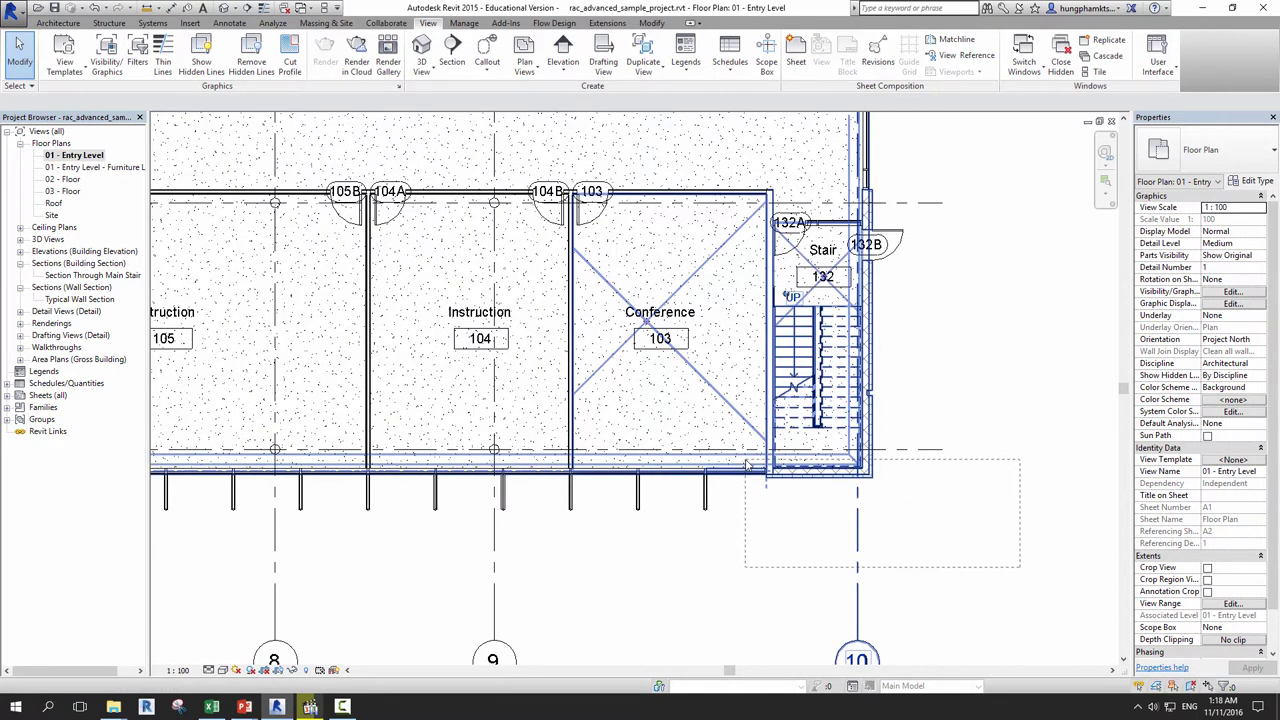
left_click_drag(745, 463, 345, 433)
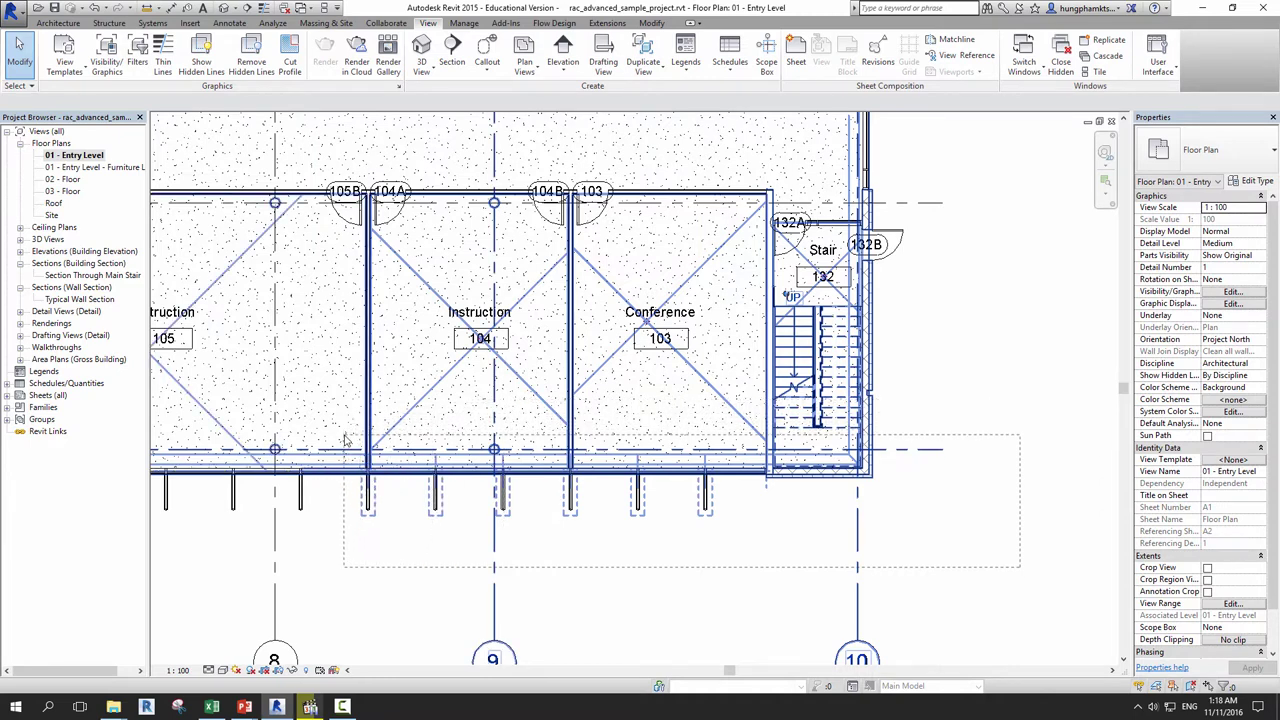
left_click_drag(324, 441, 331, 434)
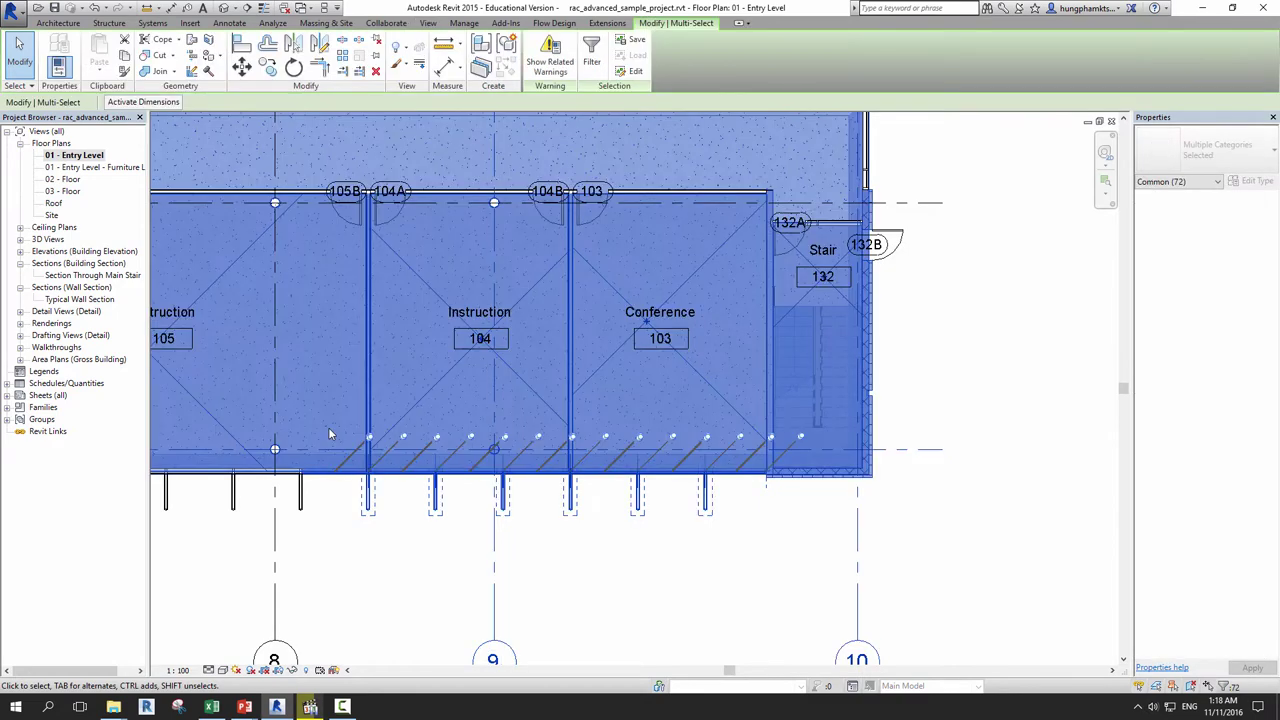
key("Escape")
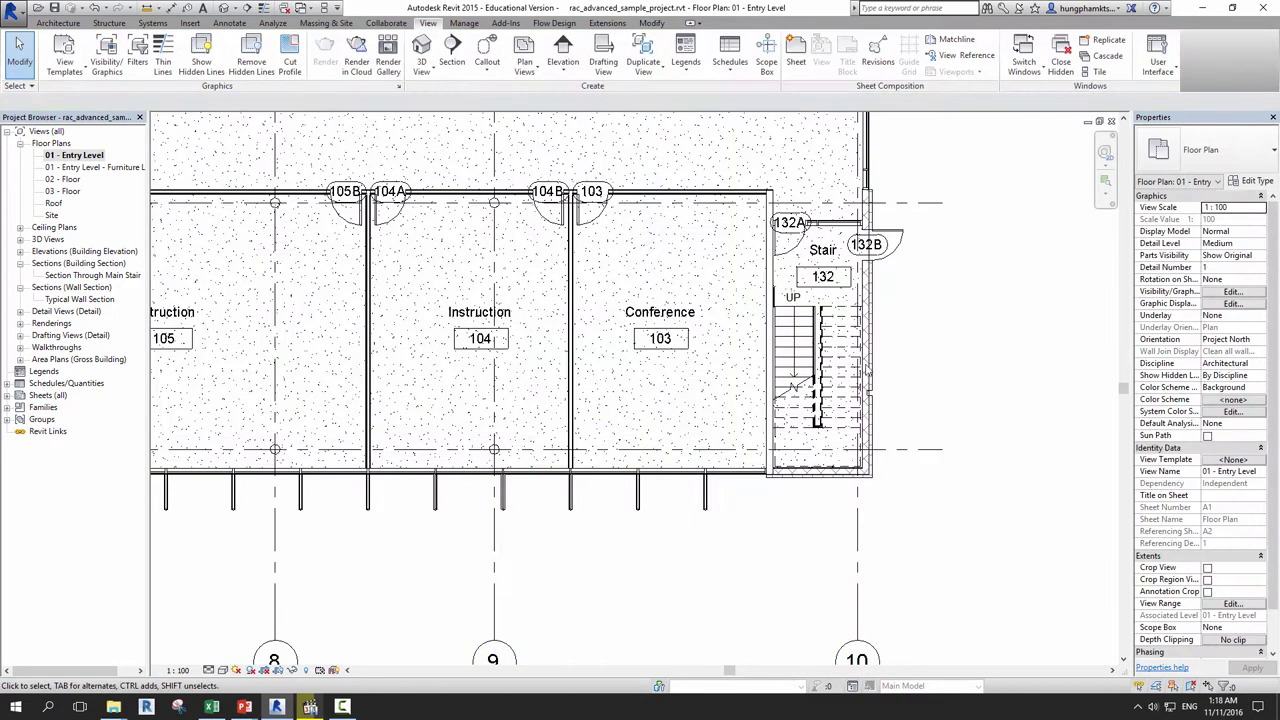
scroll(630, 440, "down", 2)
scroll(660, 523, "down", 1)
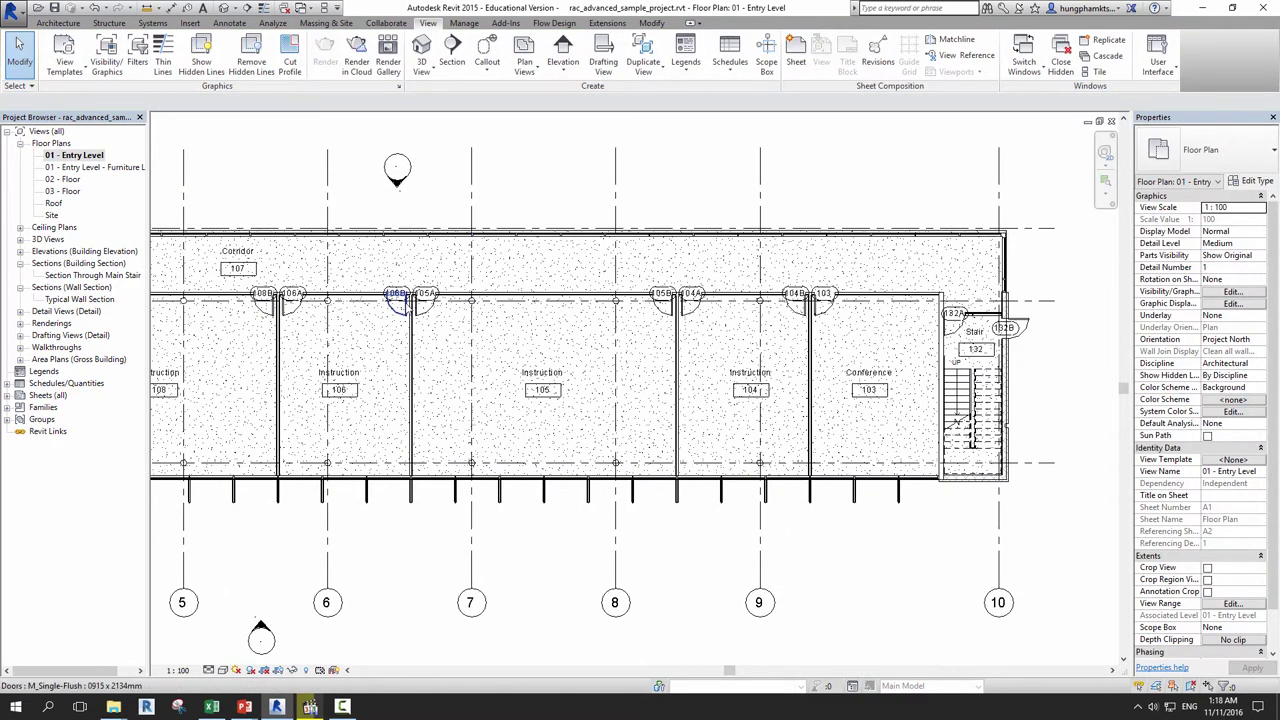
scroll(412, 385, "up", 2)
scroll(412, 364, "up", 1)
scroll(410, 364, "up", 1)
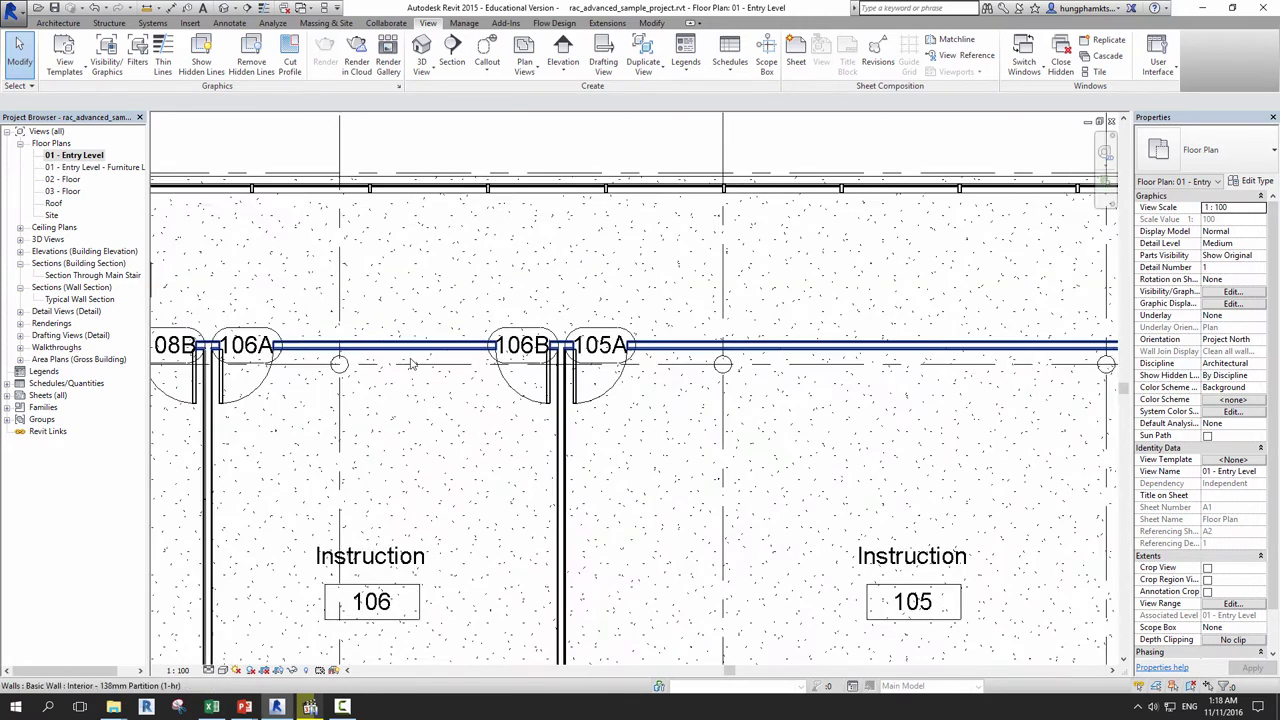
middle_click_drag(418, 363, 497, 385)
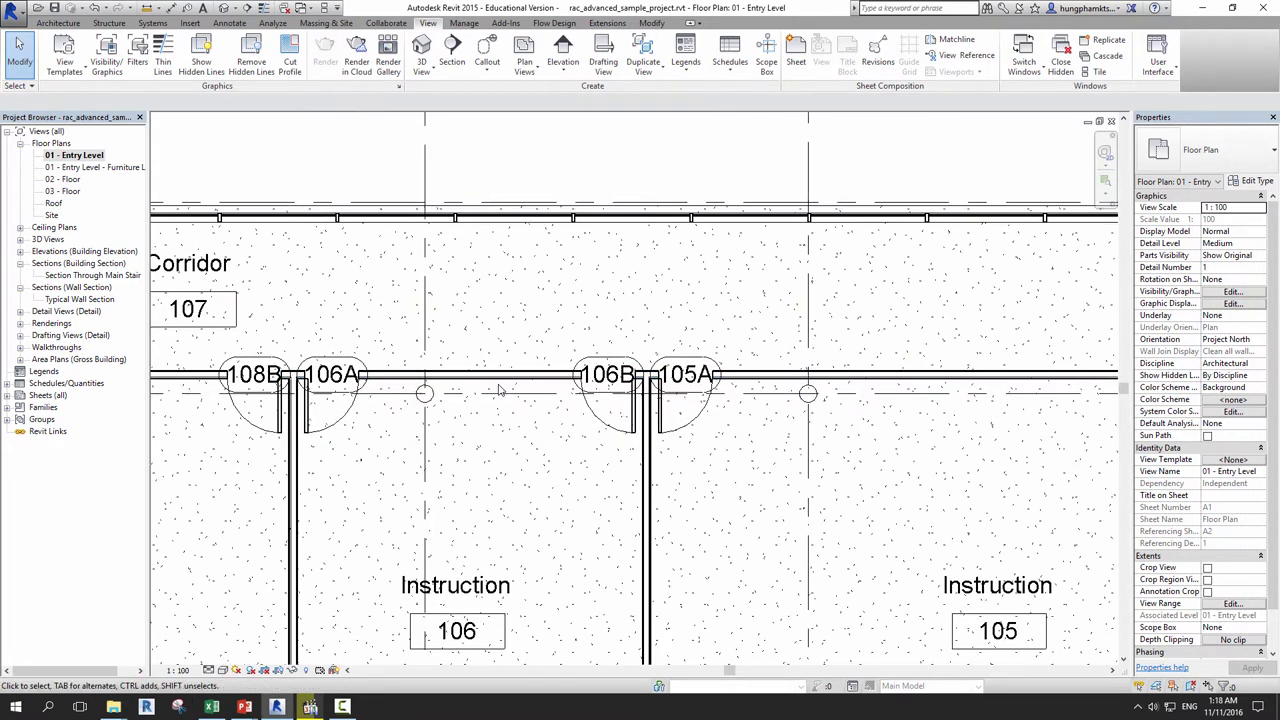
scroll(497, 385, "up", 1)
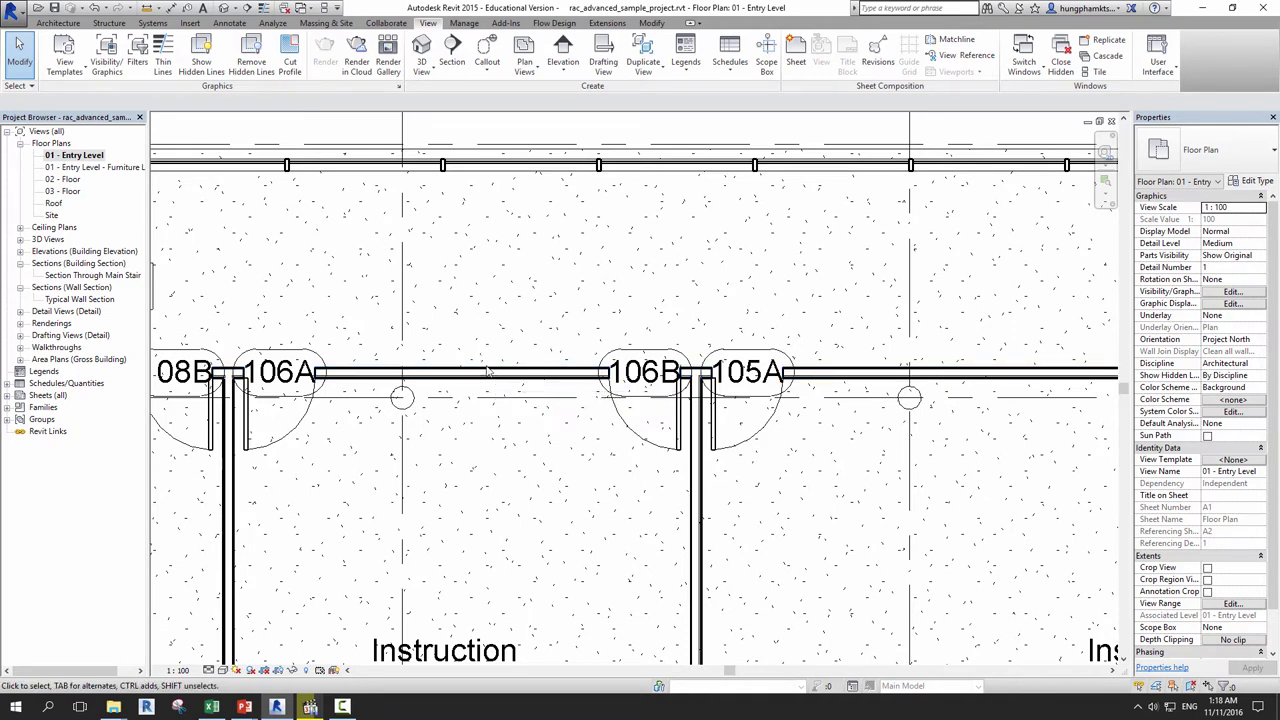
middle_click_drag(504, 378, 516, 362)
scroll(516, 362, "down", 3)
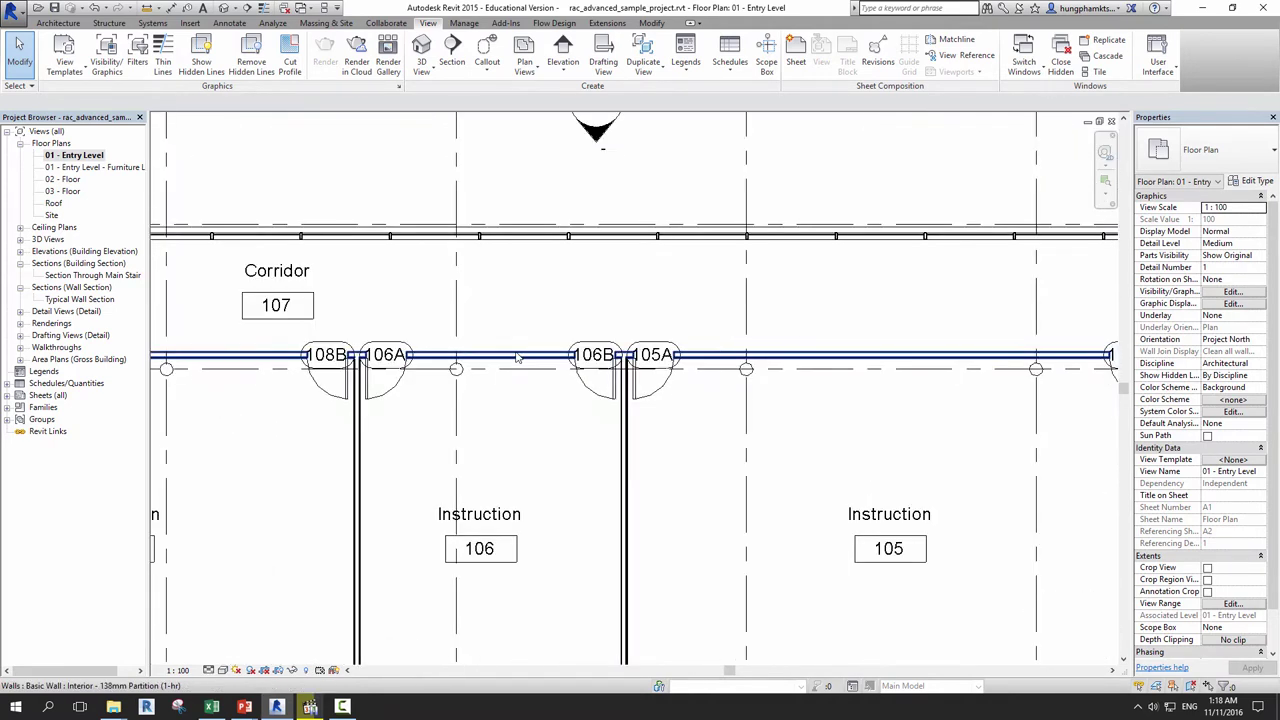
scroll(516, 362, "down", 1)
scroll(420, 251, "up", 1)
scroll(407, 276, "up", 2)
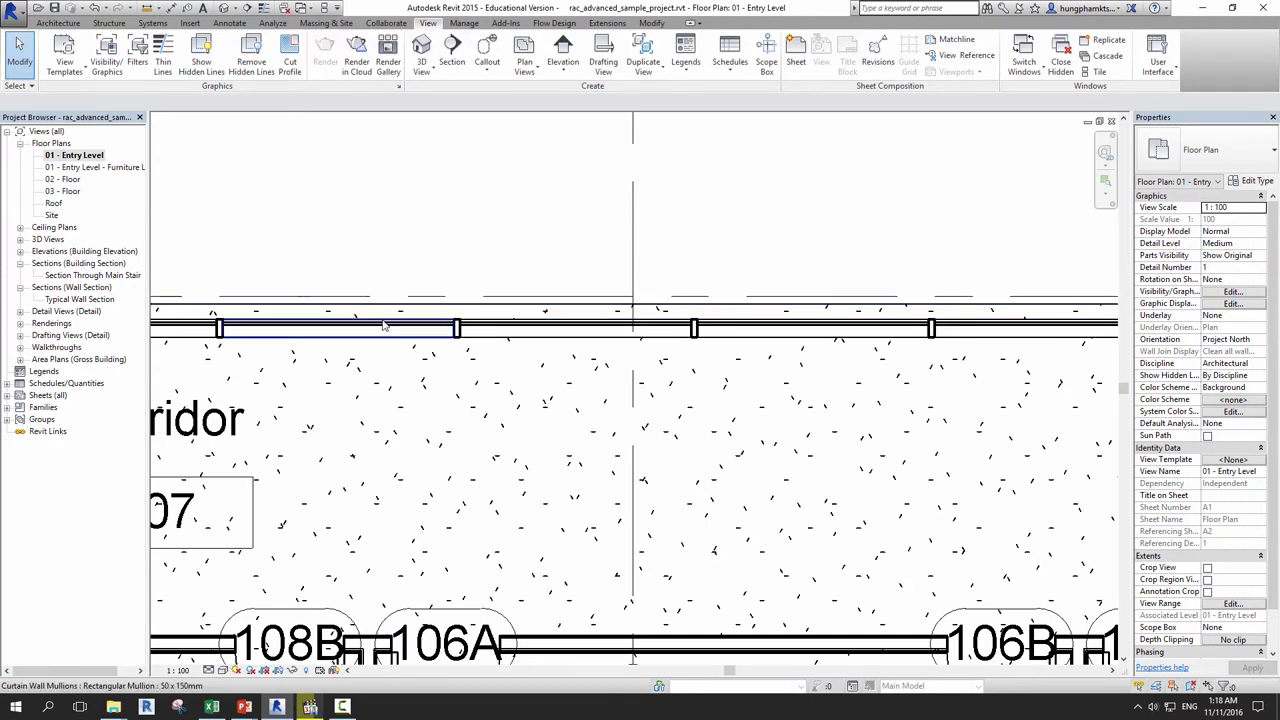
scroll(385, 320, "up", 1)
scroll(363, 366, "up", 1)
scroll(363, 366, "up", 1)
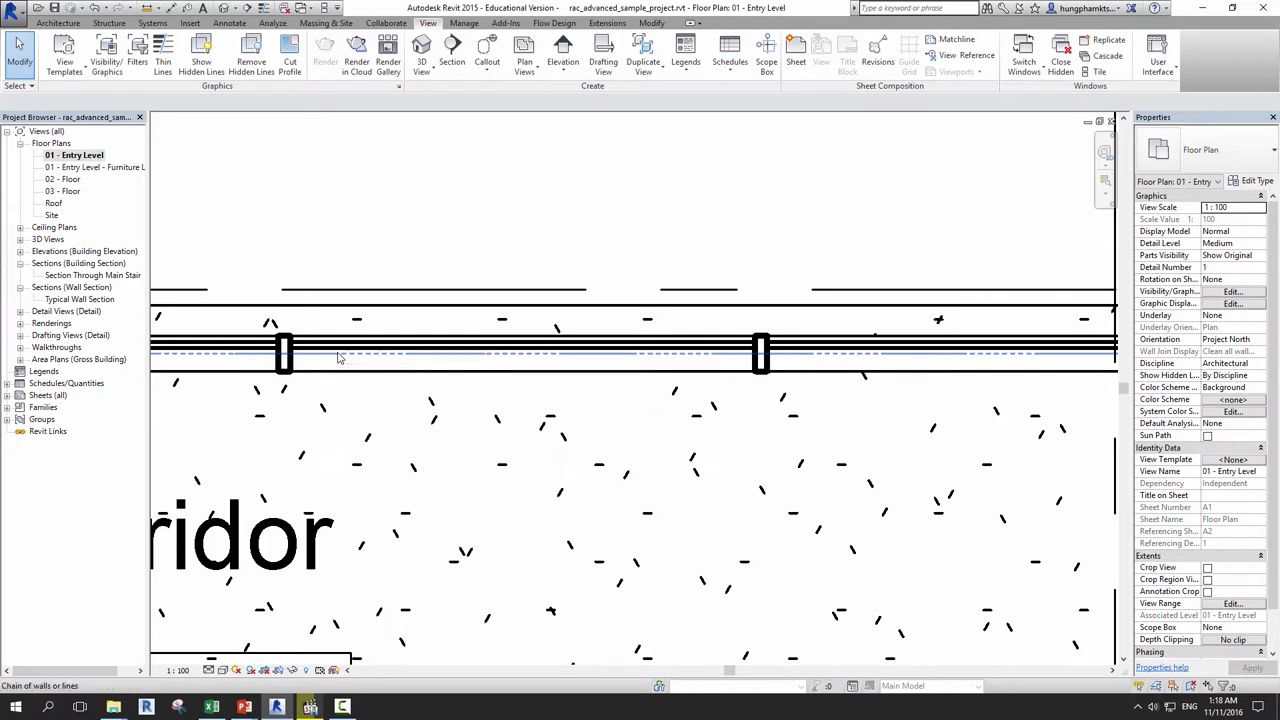
key("Tab")
key("Tab")
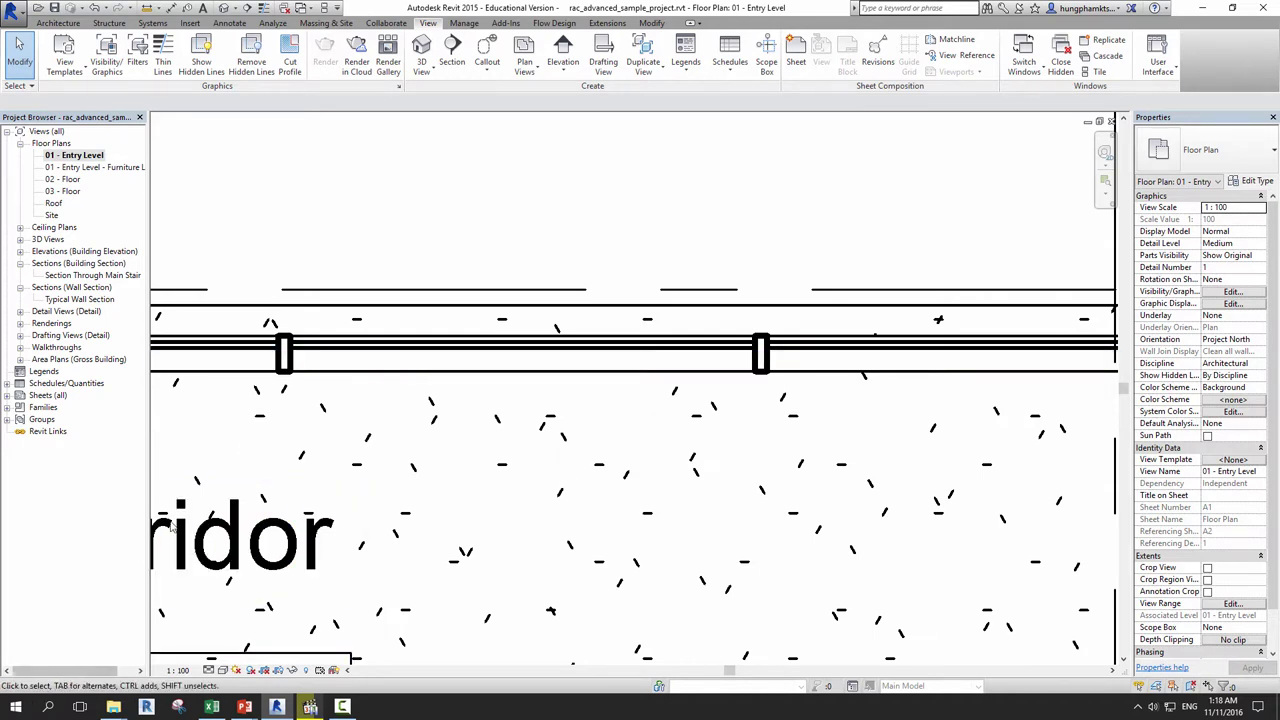
key("Tab")
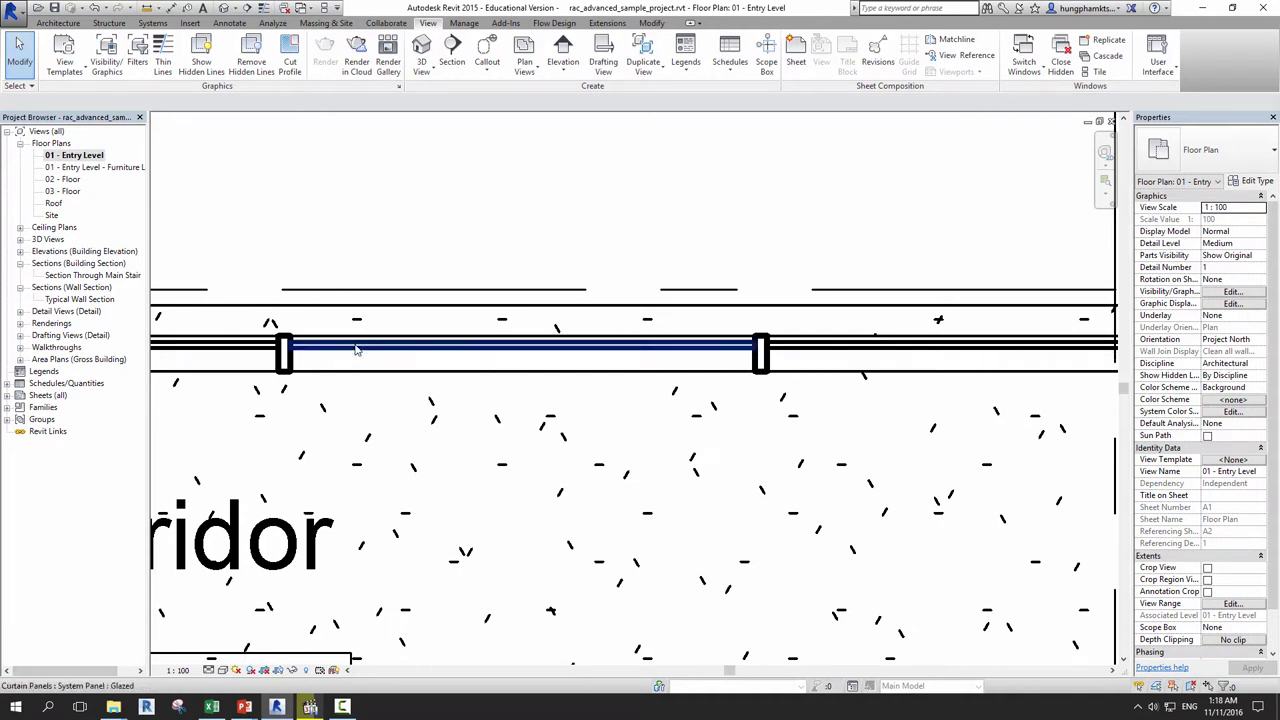
key("Tab")
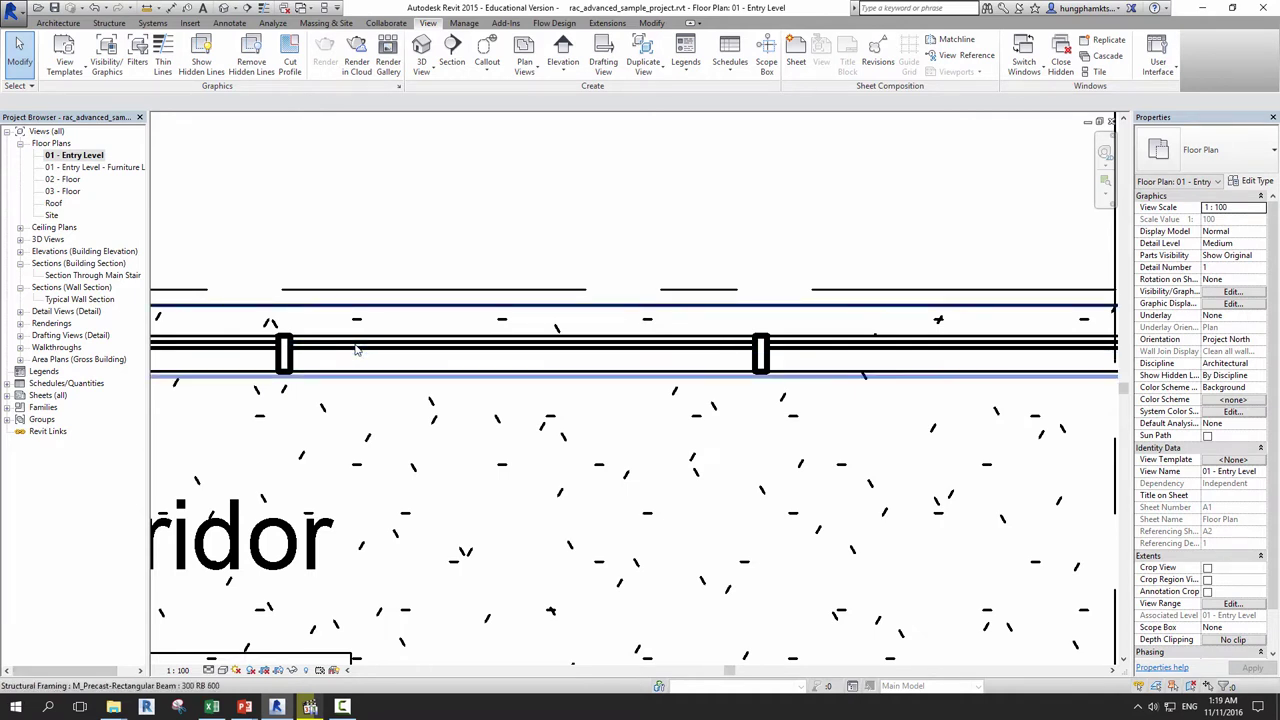
key("Tab")
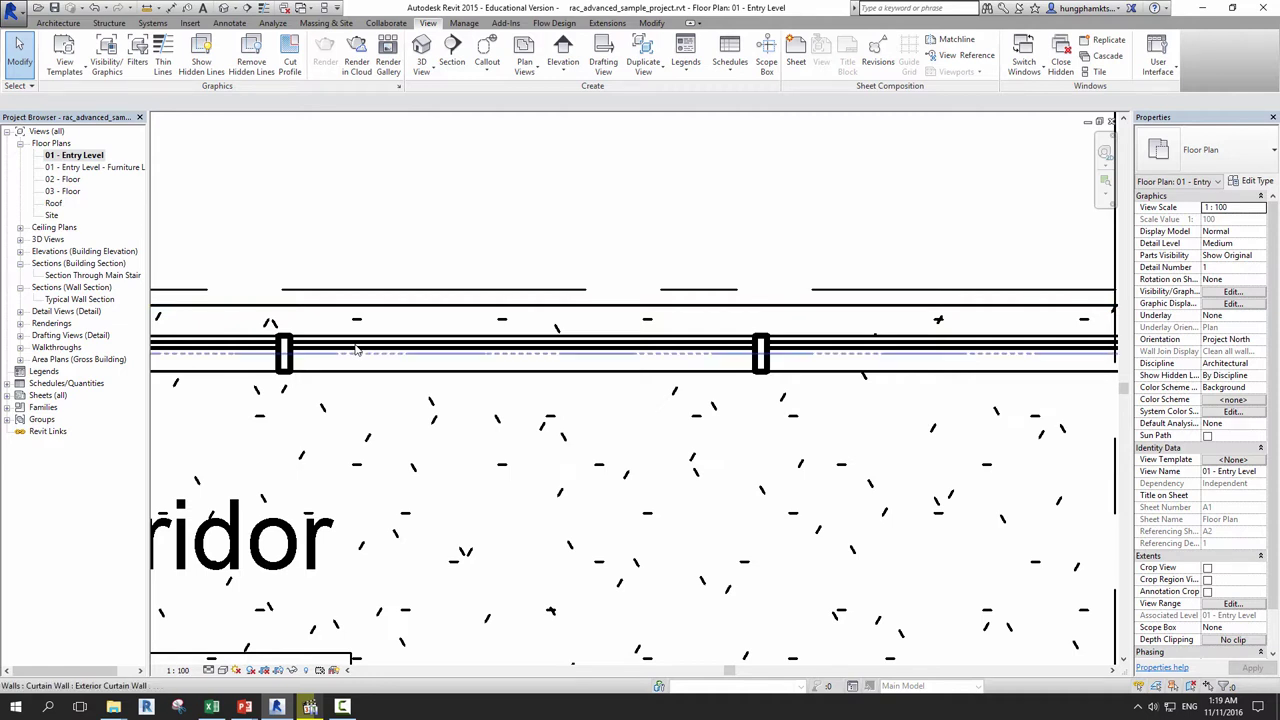
key("Tab")
key("Tab")
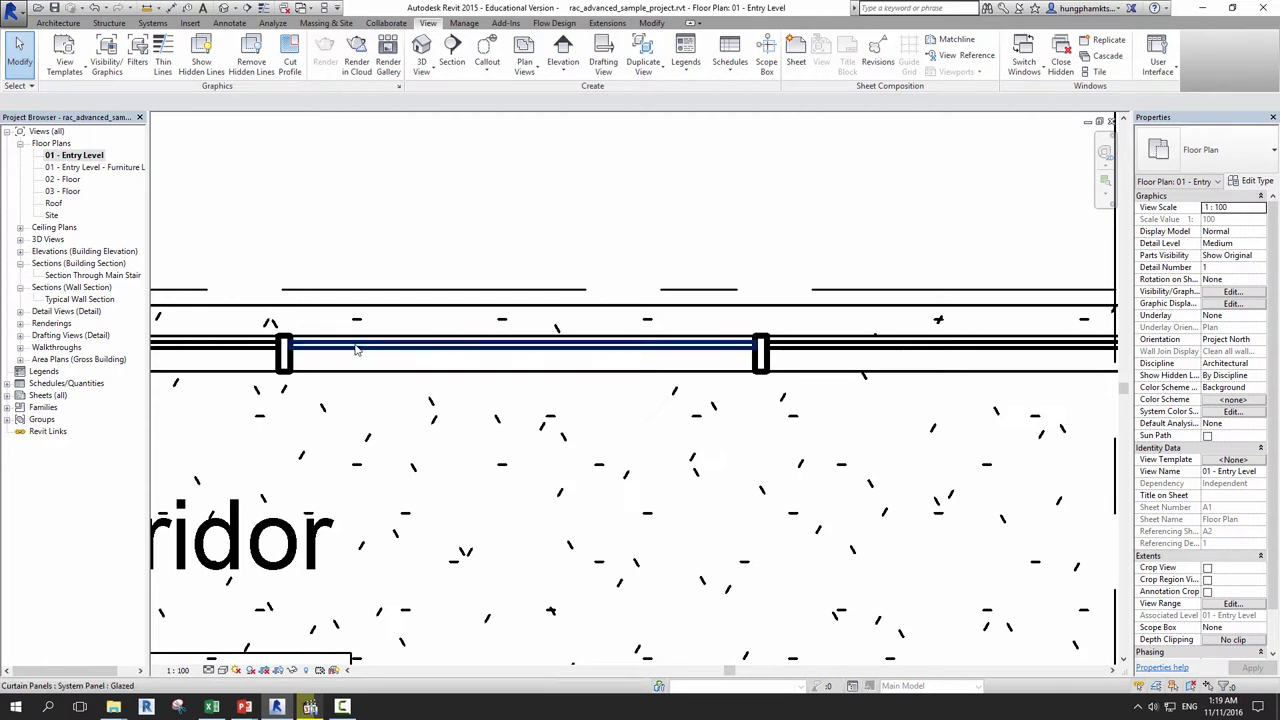
key("Tab")
key("Tab")
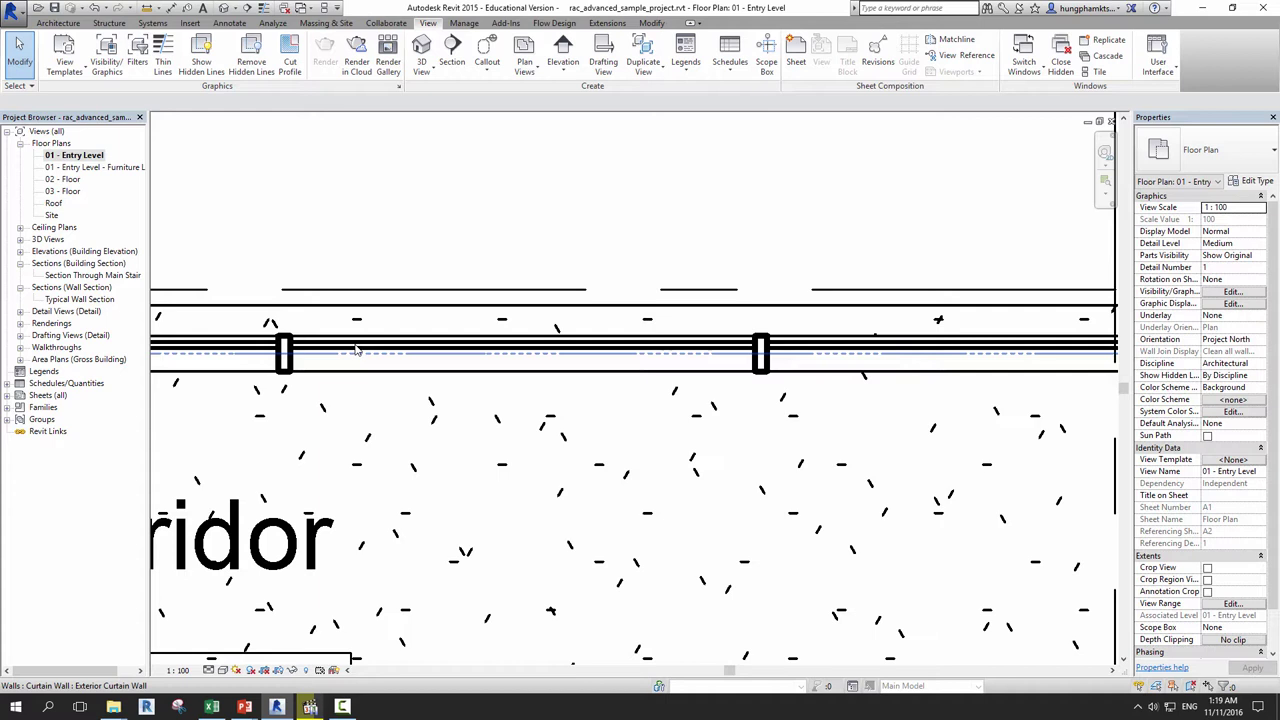
key("Tab")
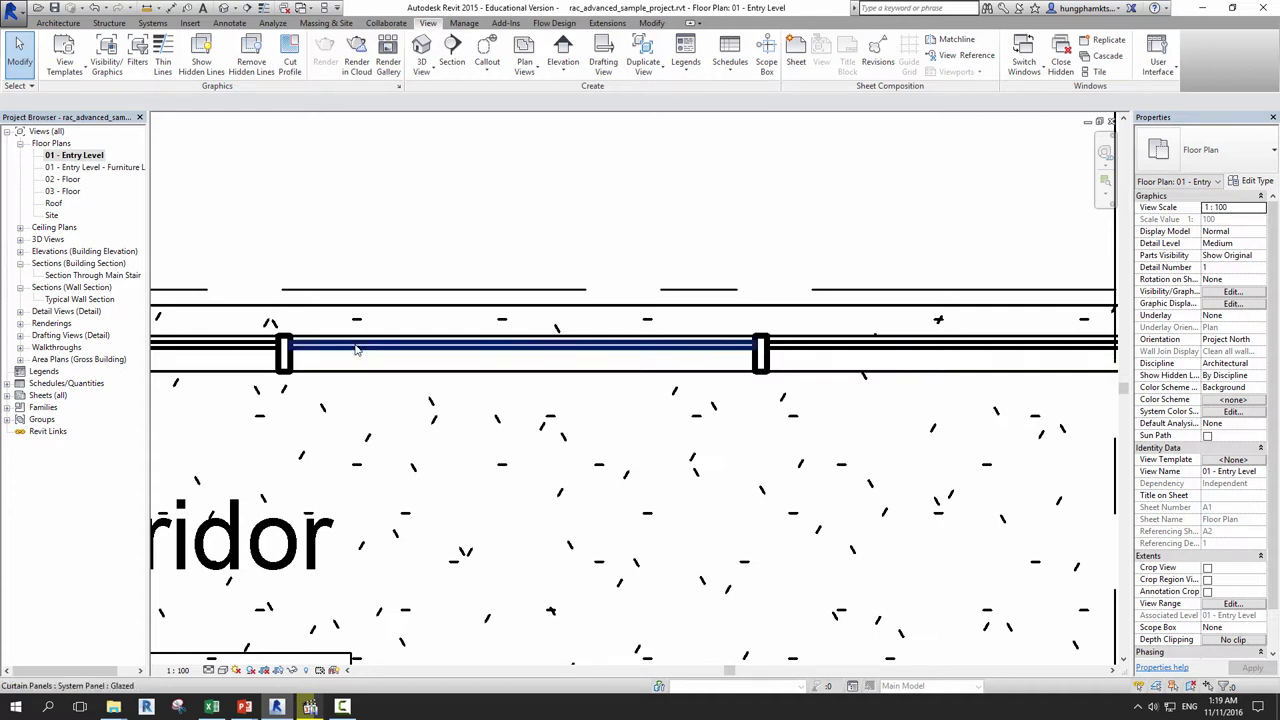
left_click(357, 349)
scroll(506, 406, "down", 4)
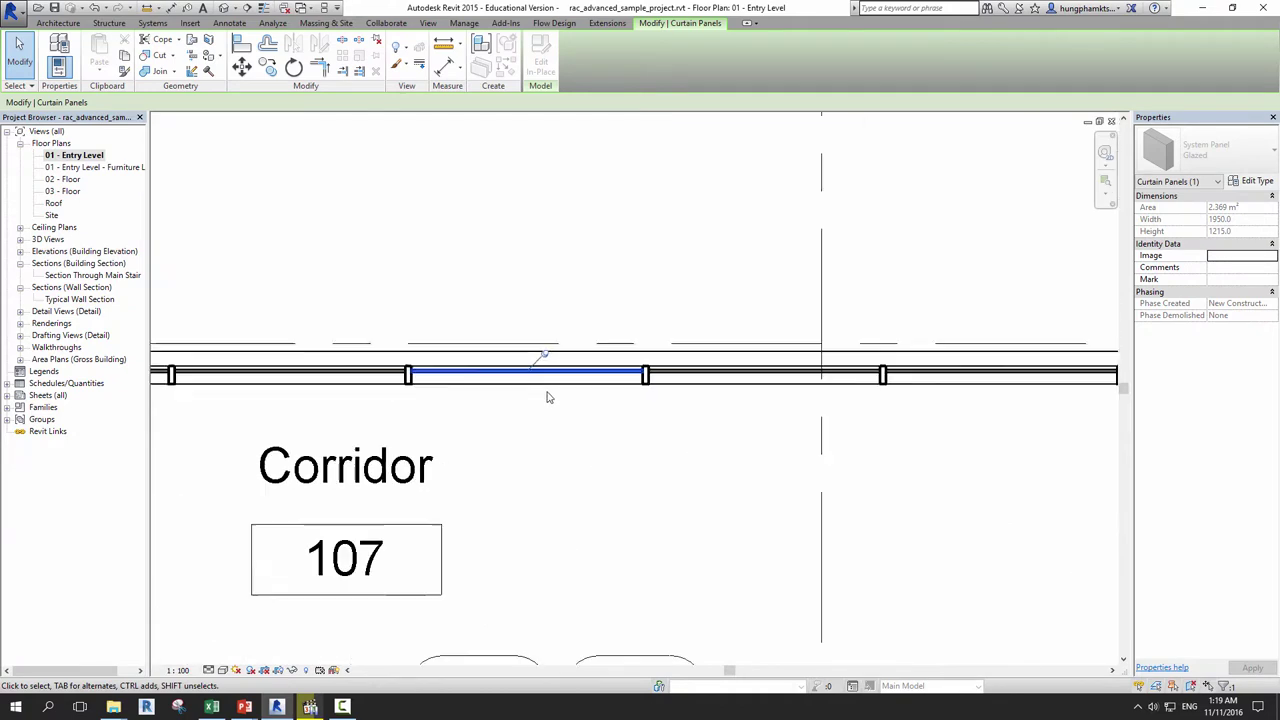
scroll(549, 397, "down", 3)
scroll(575, 450, "down", 3)
left_click(532, 267)
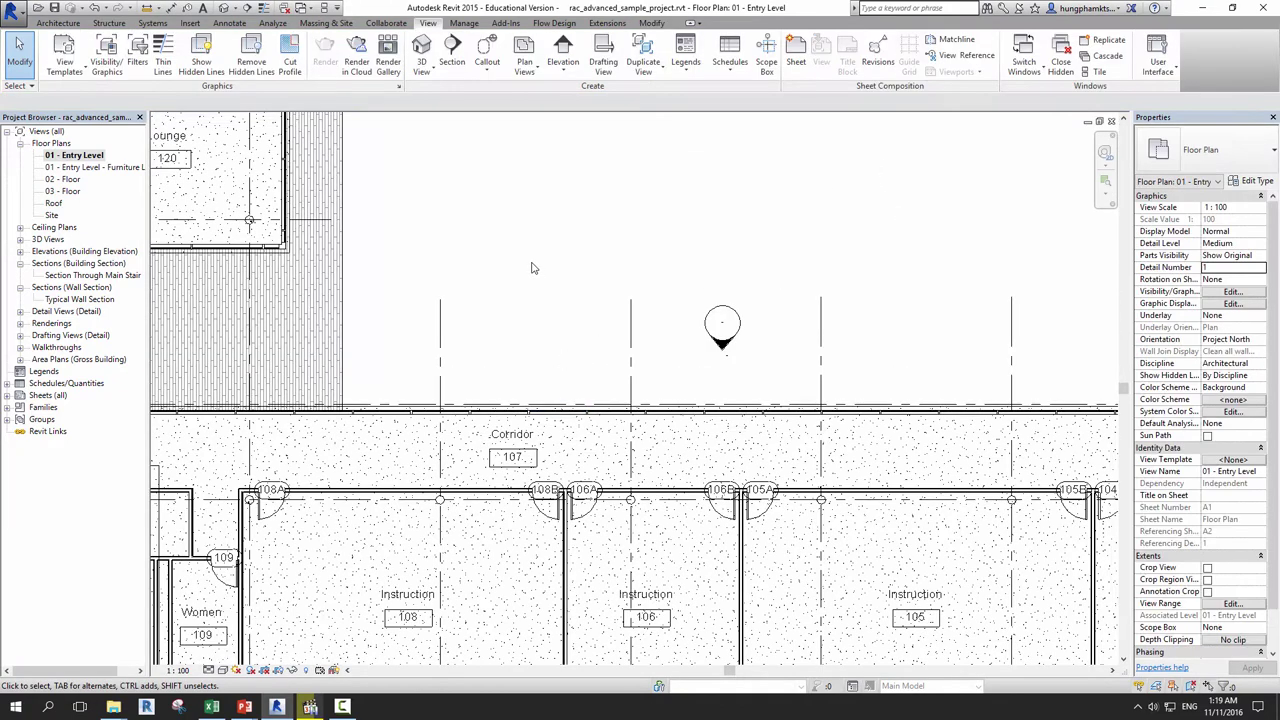
left_click(220, 7)
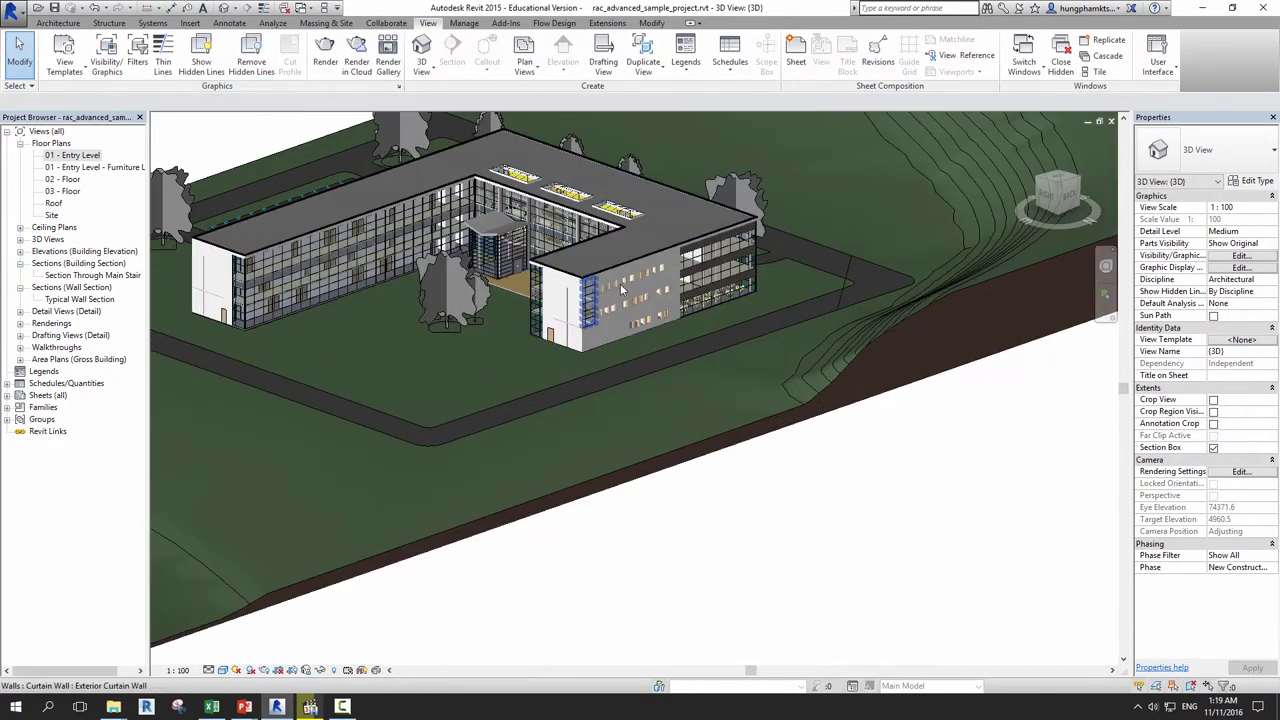
scroll(560, 400, "up", 3)
scroll(544, 495, "up", 3)
scroll(542, 440, "up", 2)
scroll(541, 462, "up", 2)
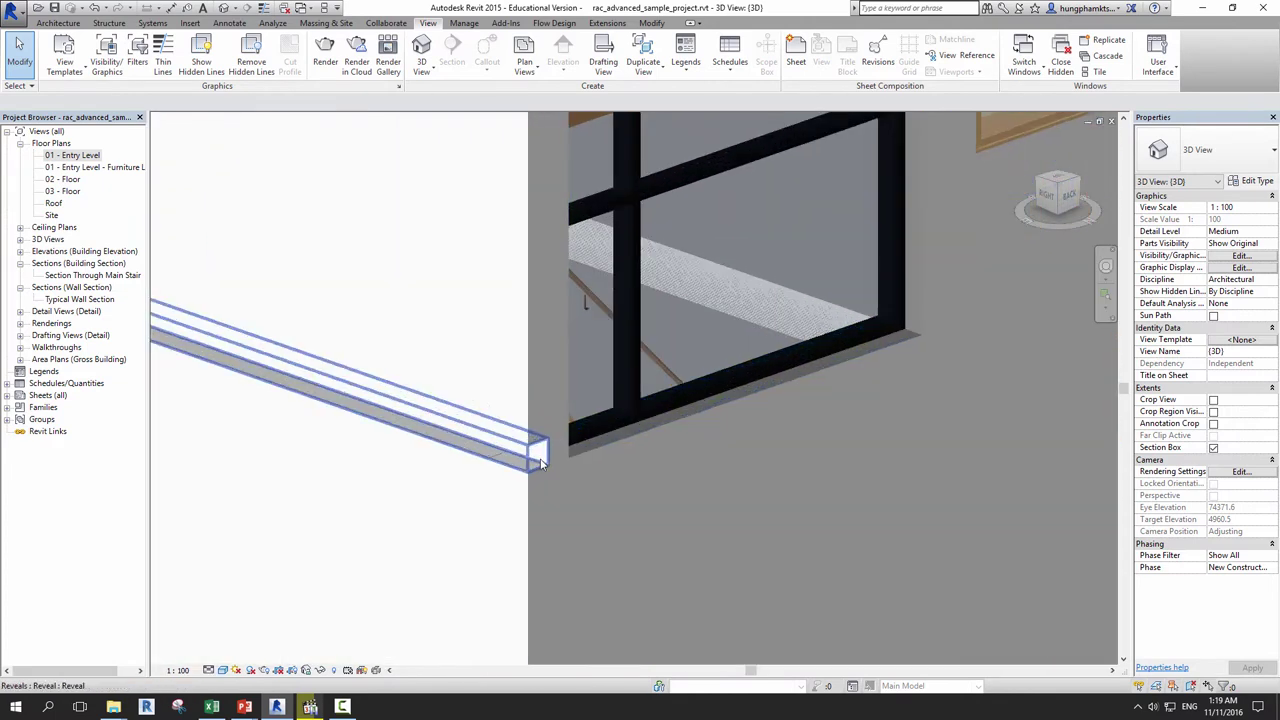
scroll(540, 462, "up", 2)
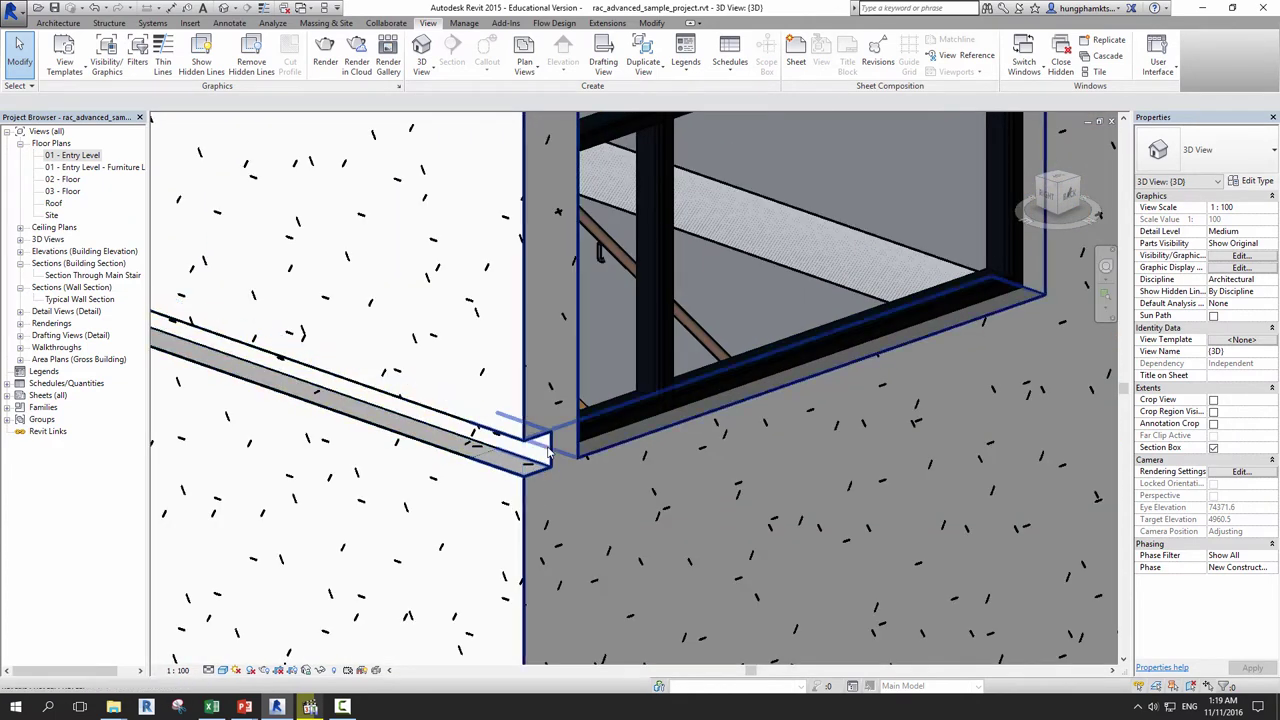
key("Tab")
key("Tab")
key("Tab")
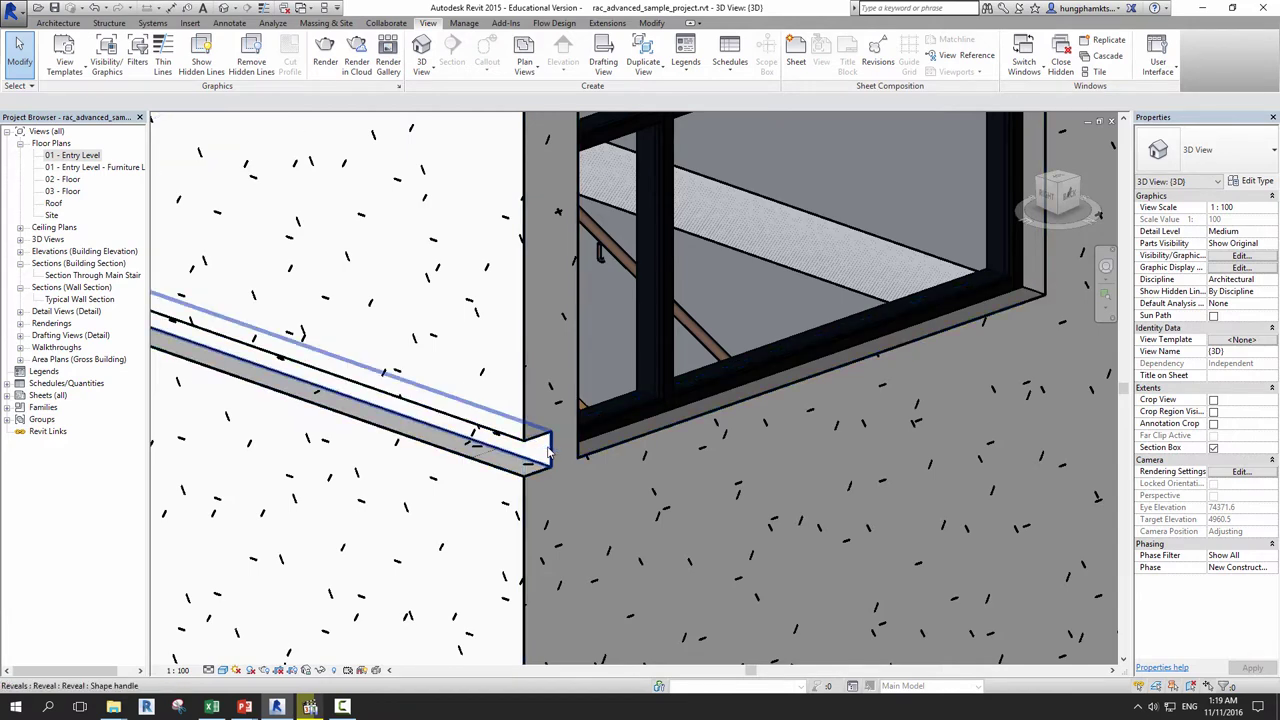
key("Tab")
key("Tab")
key("Tab")
key("Tab")
key("Tab")
key("Tab")
left_click(548, 452)
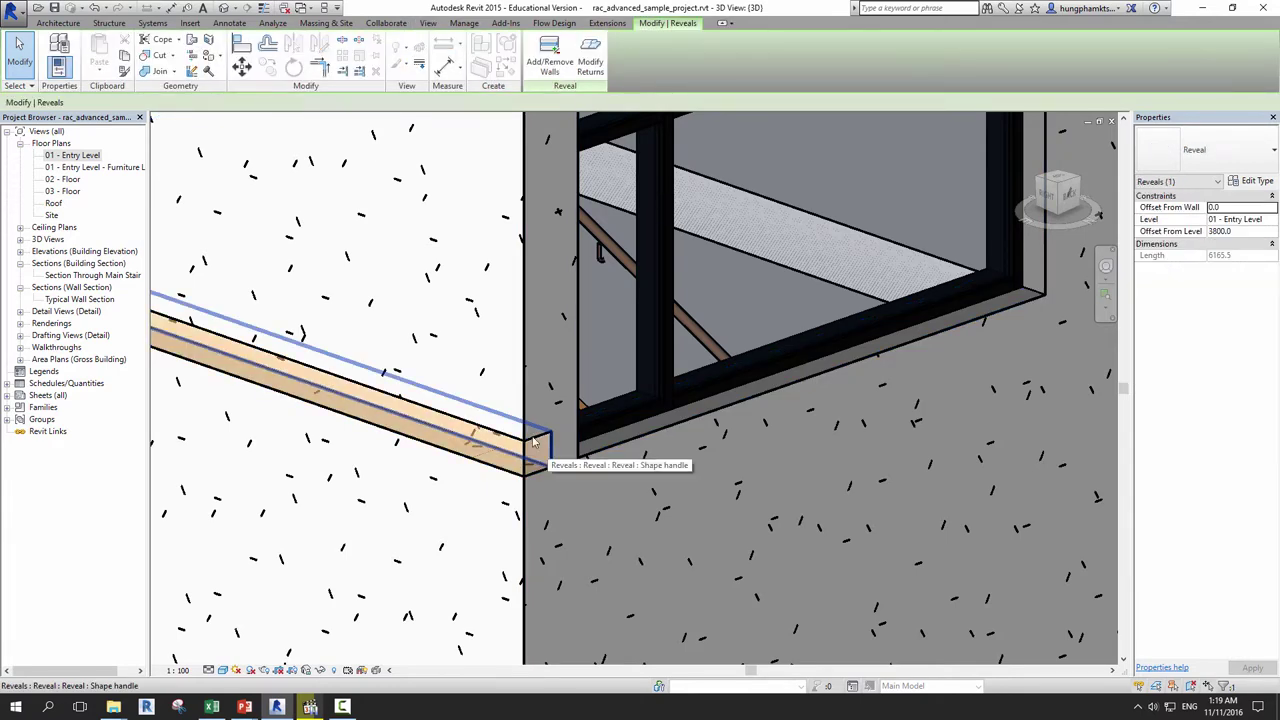
key("Escape")
double_click(60, 155)
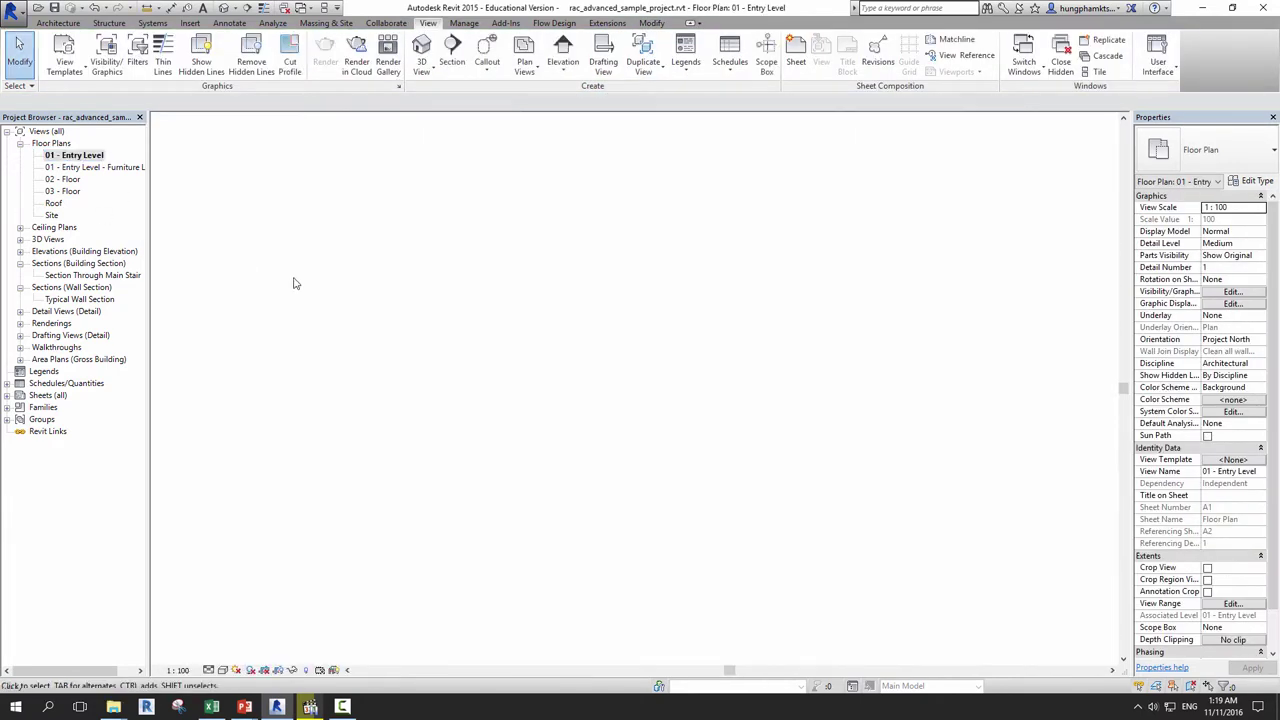
scroll(536, 291, "down", 3)
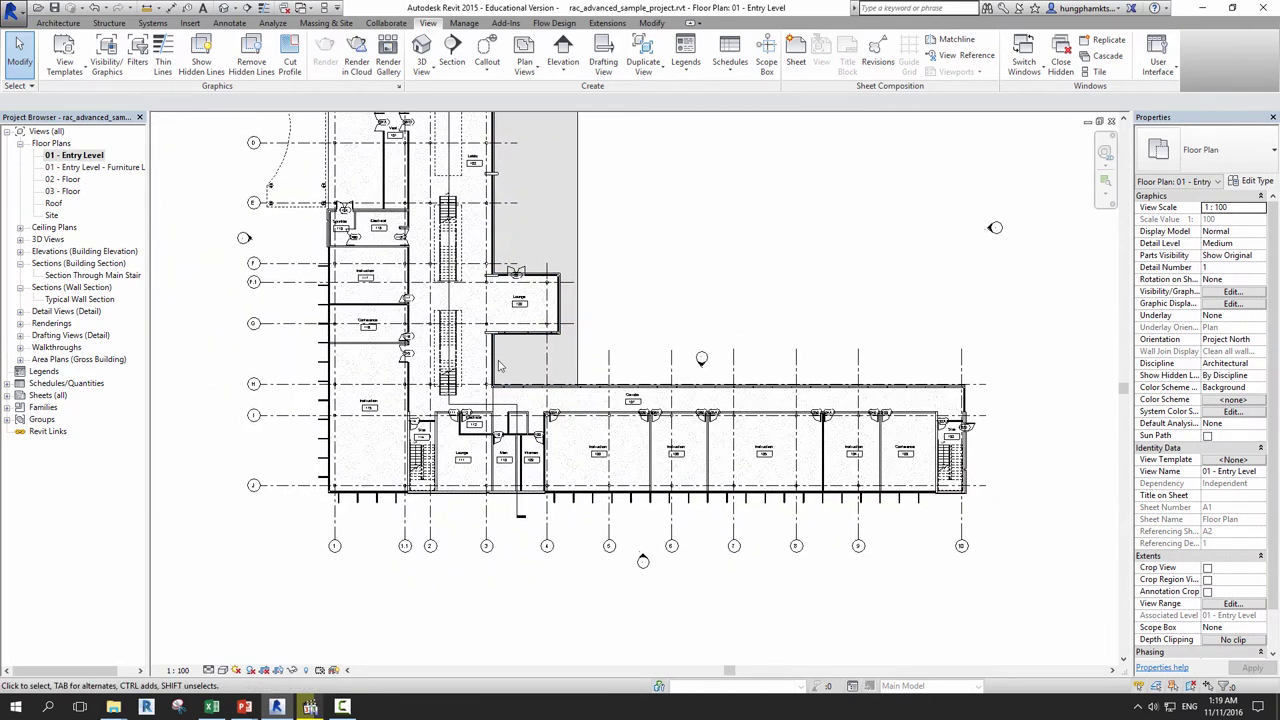
scroll(369, 359, "up", 2)
scroll(340, 334, "up", 2)
scroll(340, 334, "up", 2)
scroll(340, 334, "up", 1)
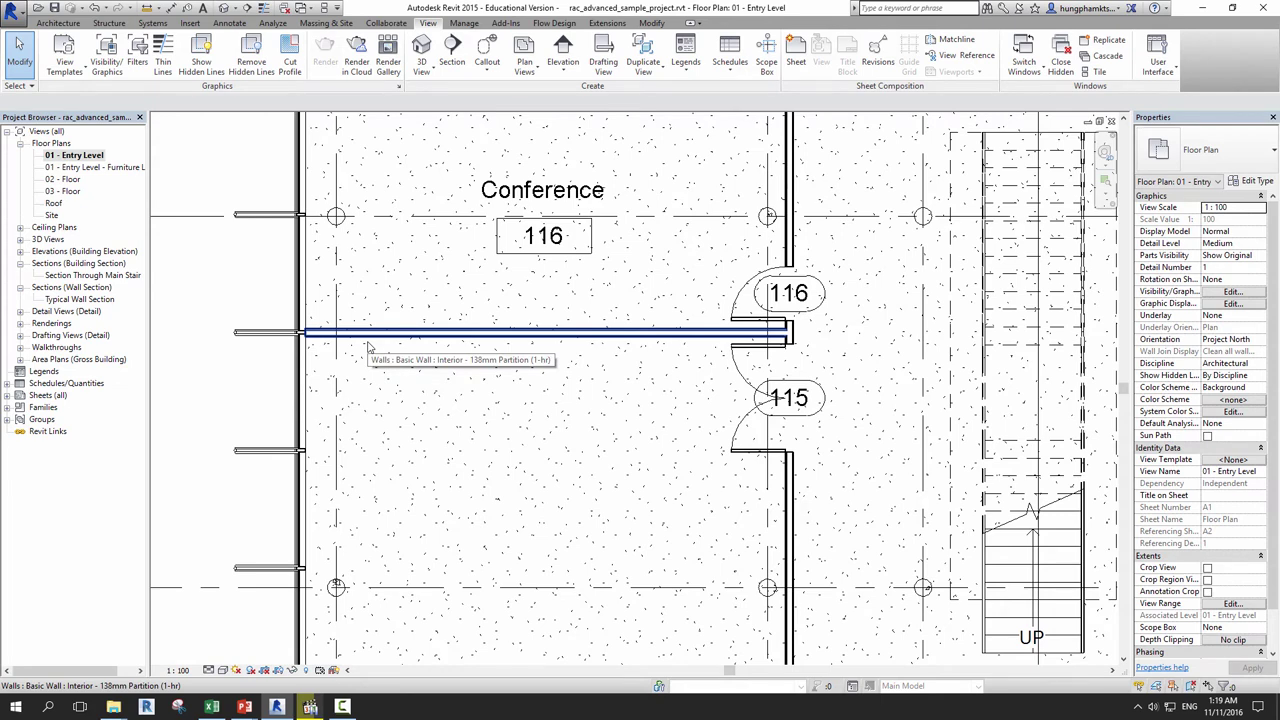
middle_click_drag(368, 347, 371, 437)
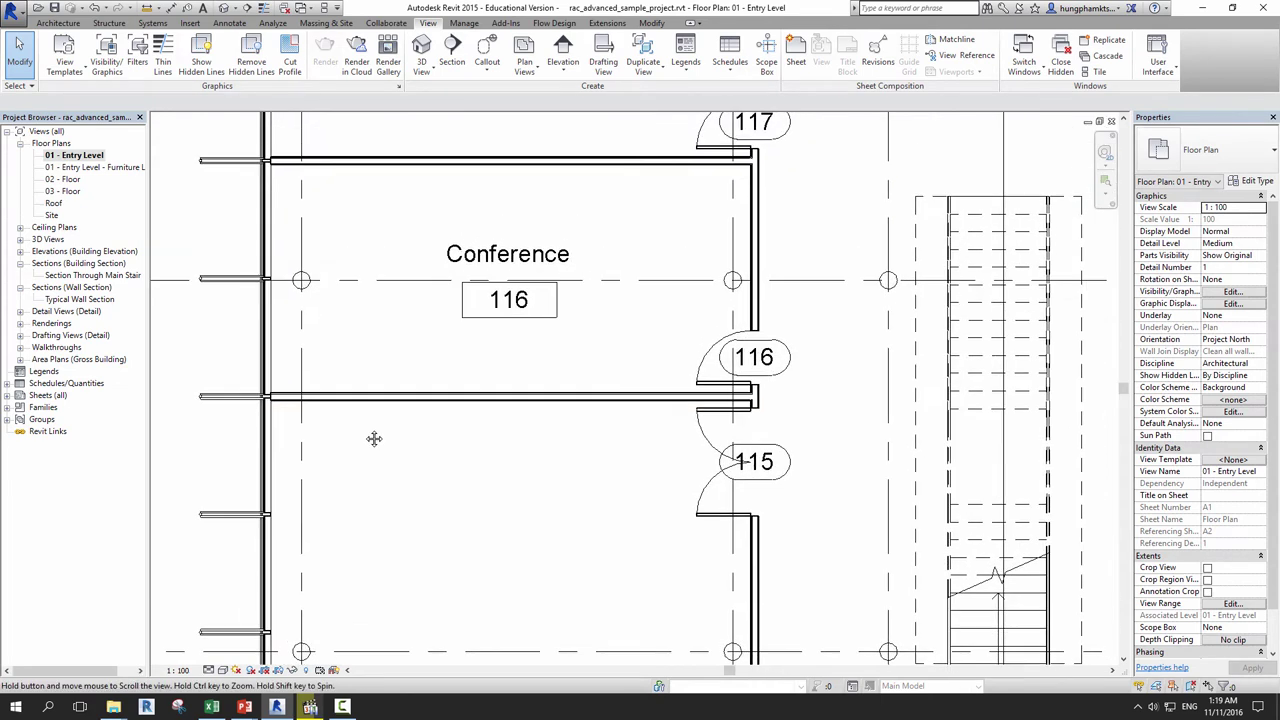
scroll(371, 437, "down", 1)
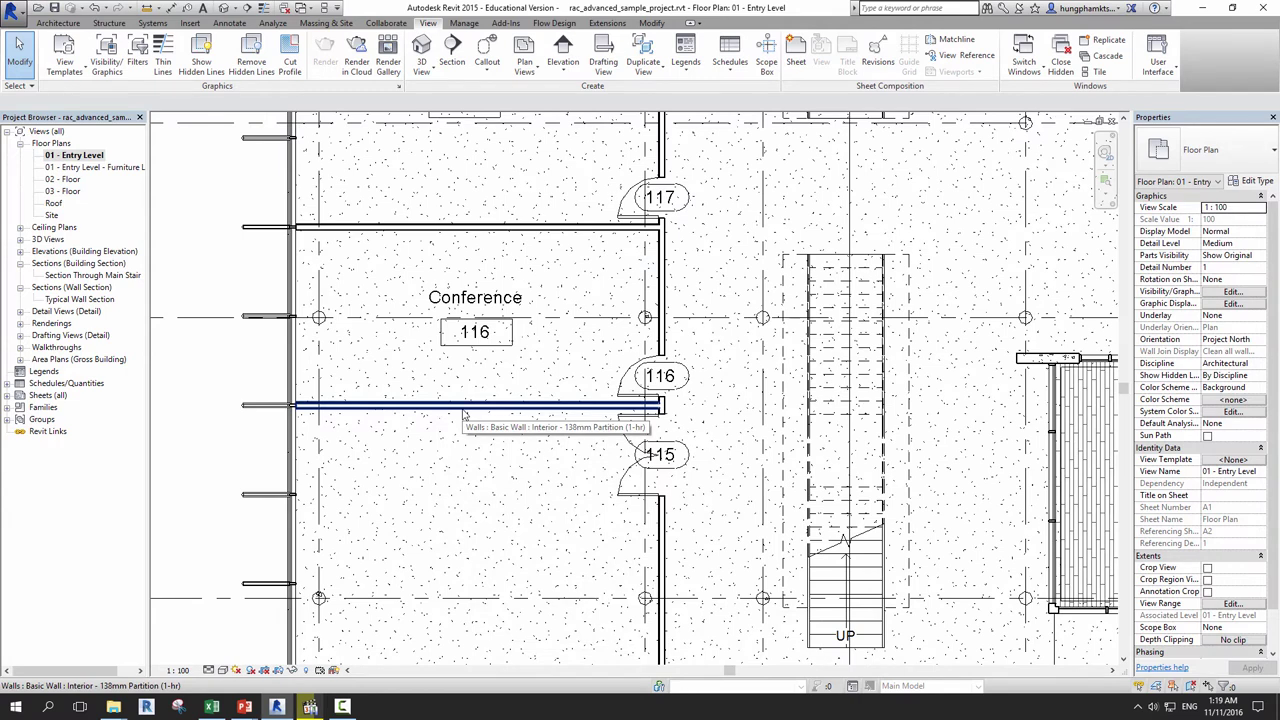
scroll(605, 495, "down", 1)
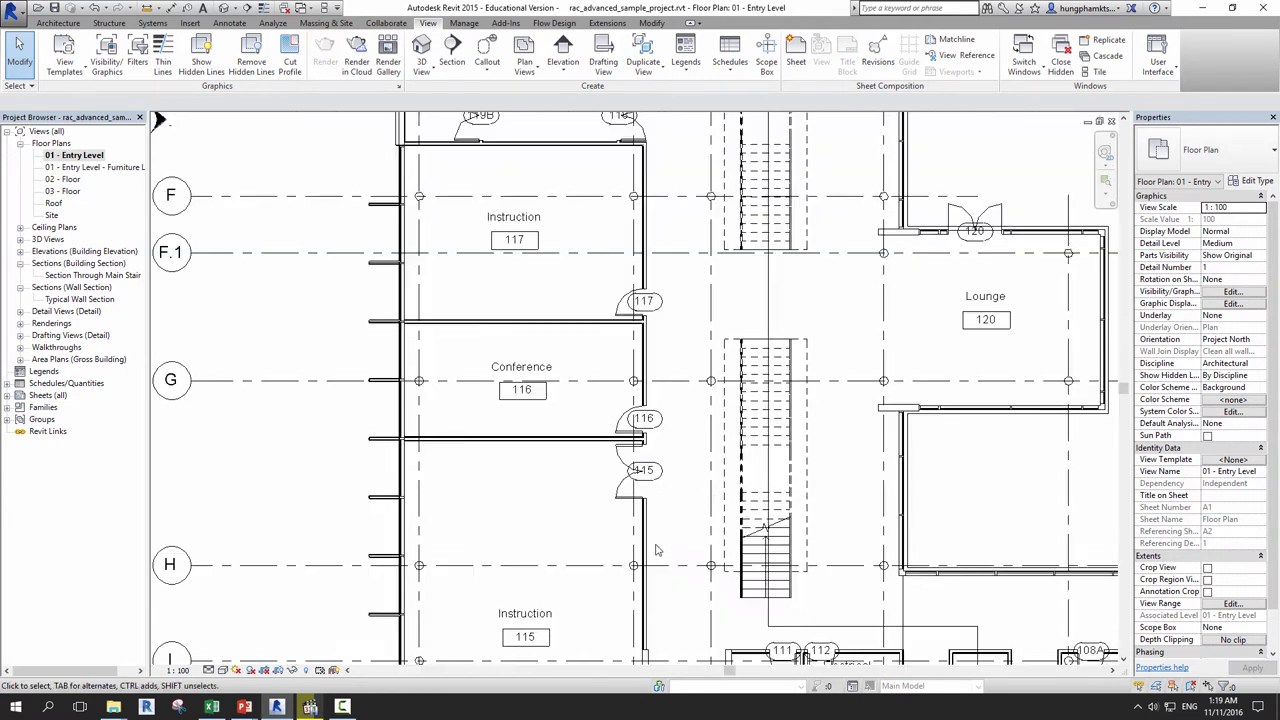
scroll(645, 538, "down", 1)
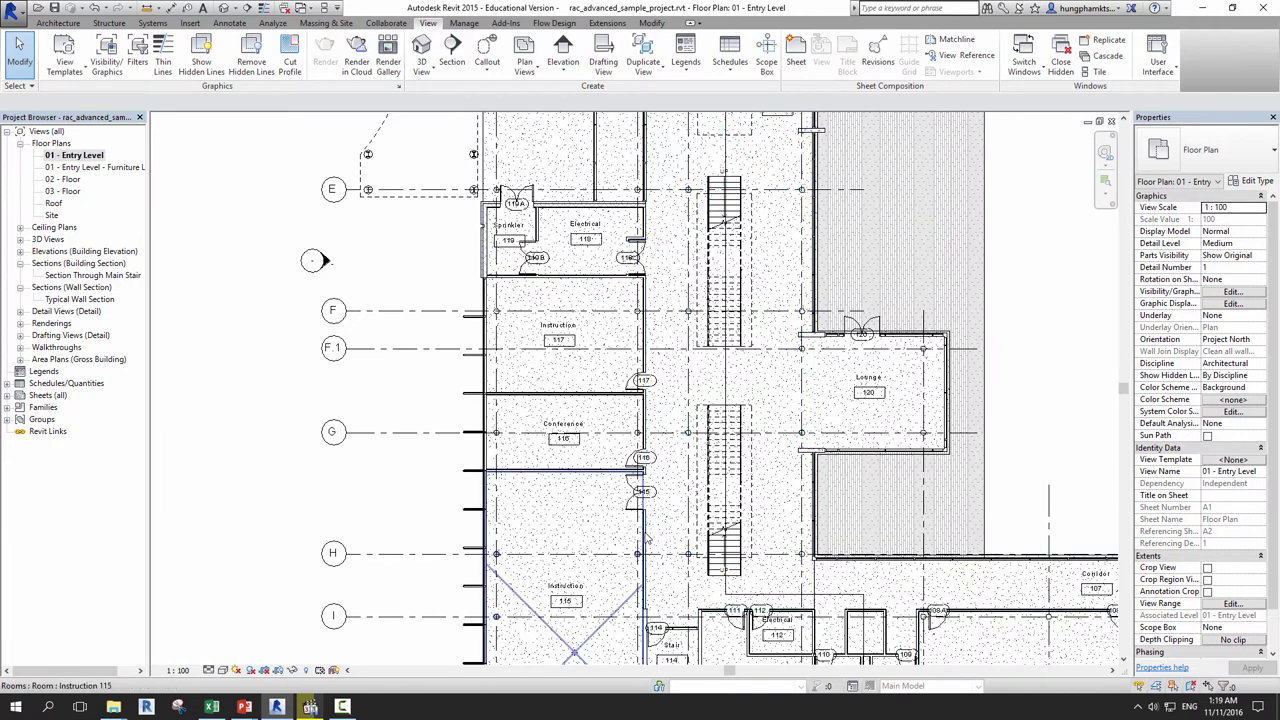
key("Tab")
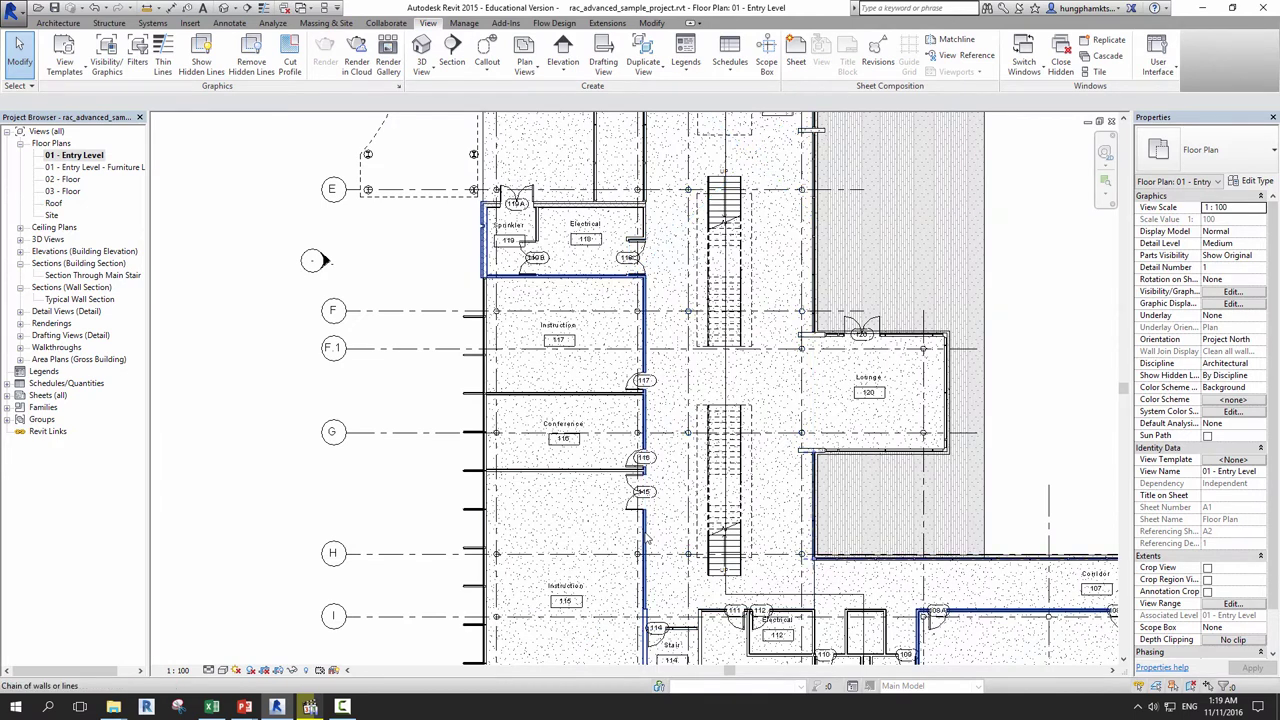
left_click(645, 539)
left_click(391, 473)
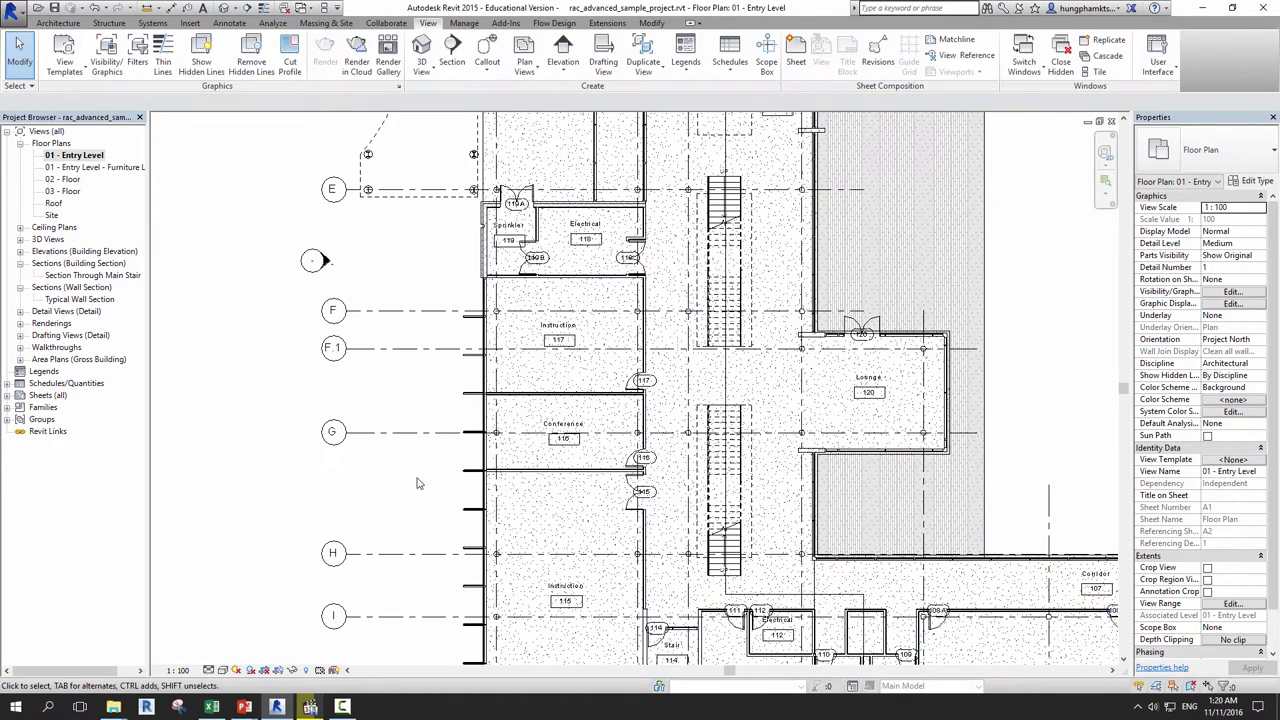
scroll(528, 373, "down", 1)
scroll(525, 350, "down", 1)
scroll(525, 335, "down", 1)
scroll(525, 335, "down", 1)
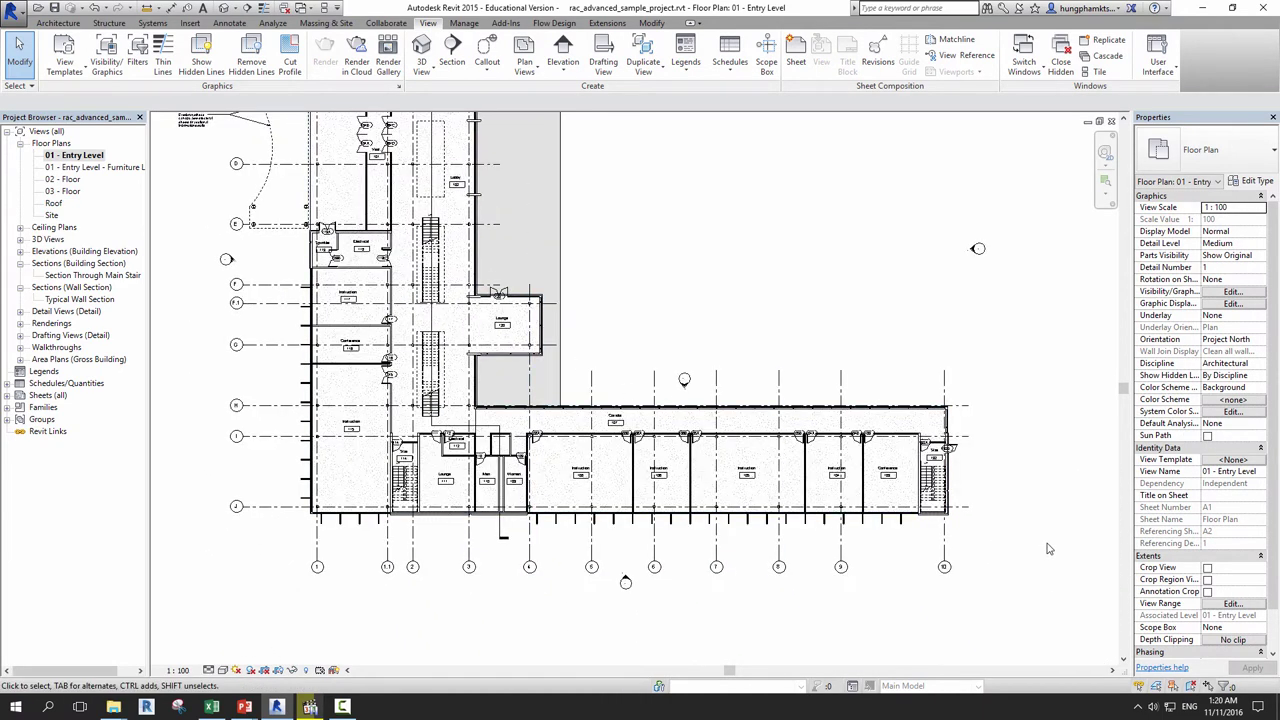
Crossing-select the corridor wing between grids 3 and 10, selecting 153 elements.
left_click_drag(1047, 543, 636, 372)
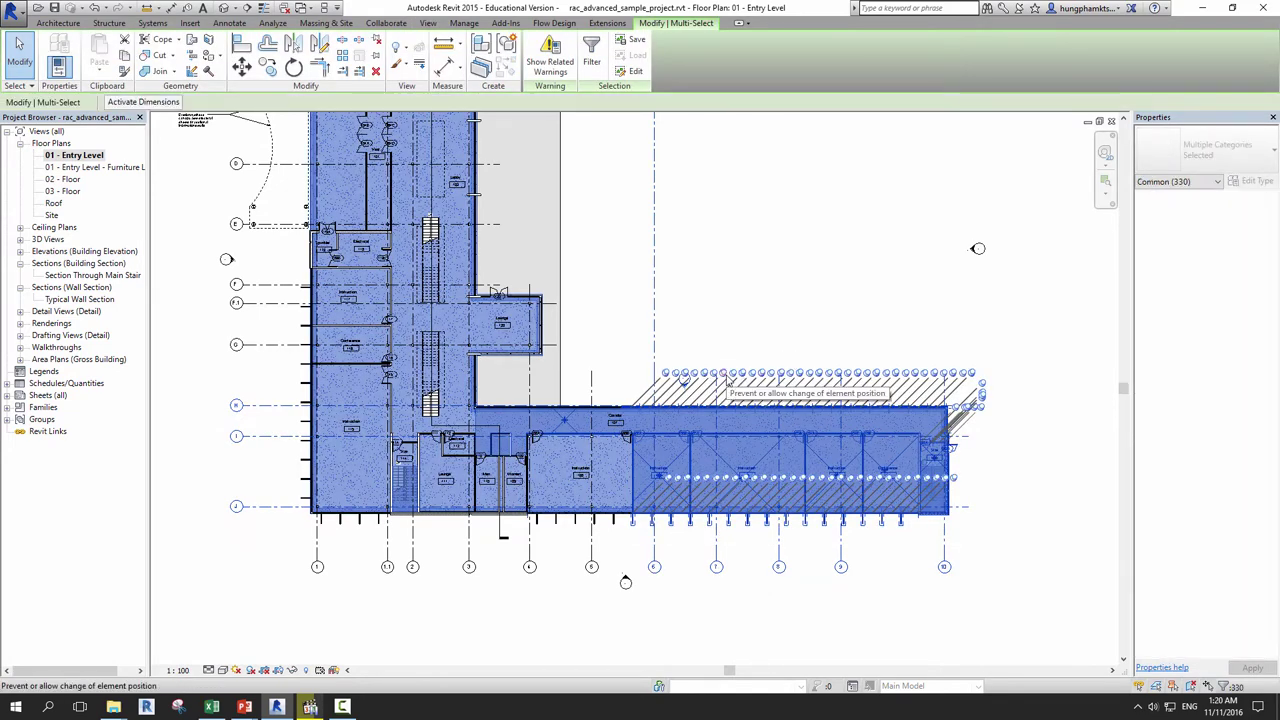
scroll(744, 475, "up", 3)
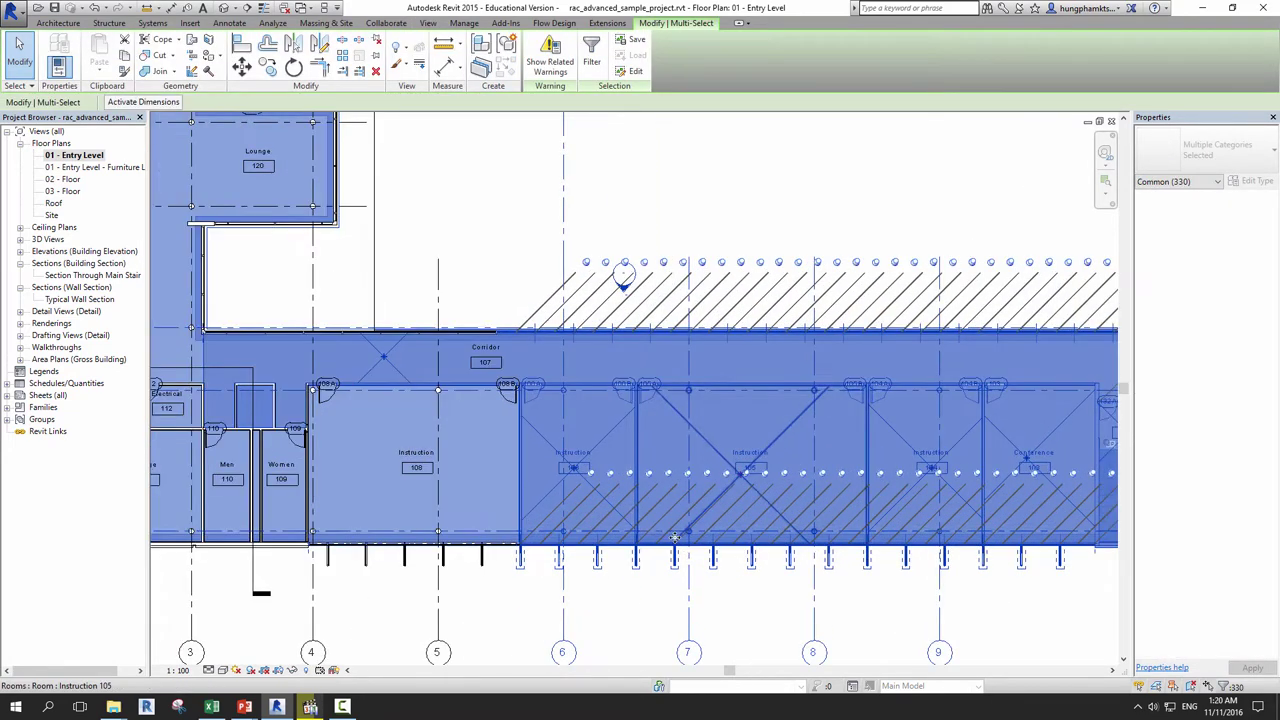
key("Escape")
scroll(920, 515, "up", 2)
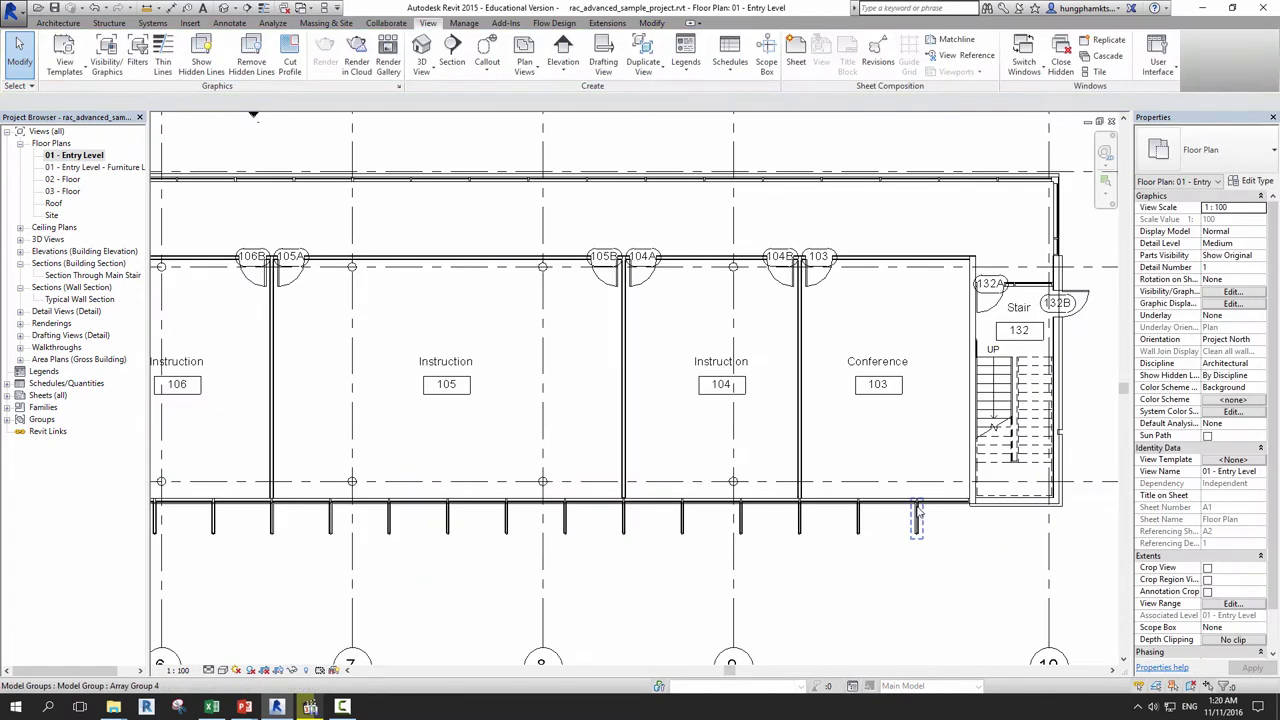
left_click(917, 514)
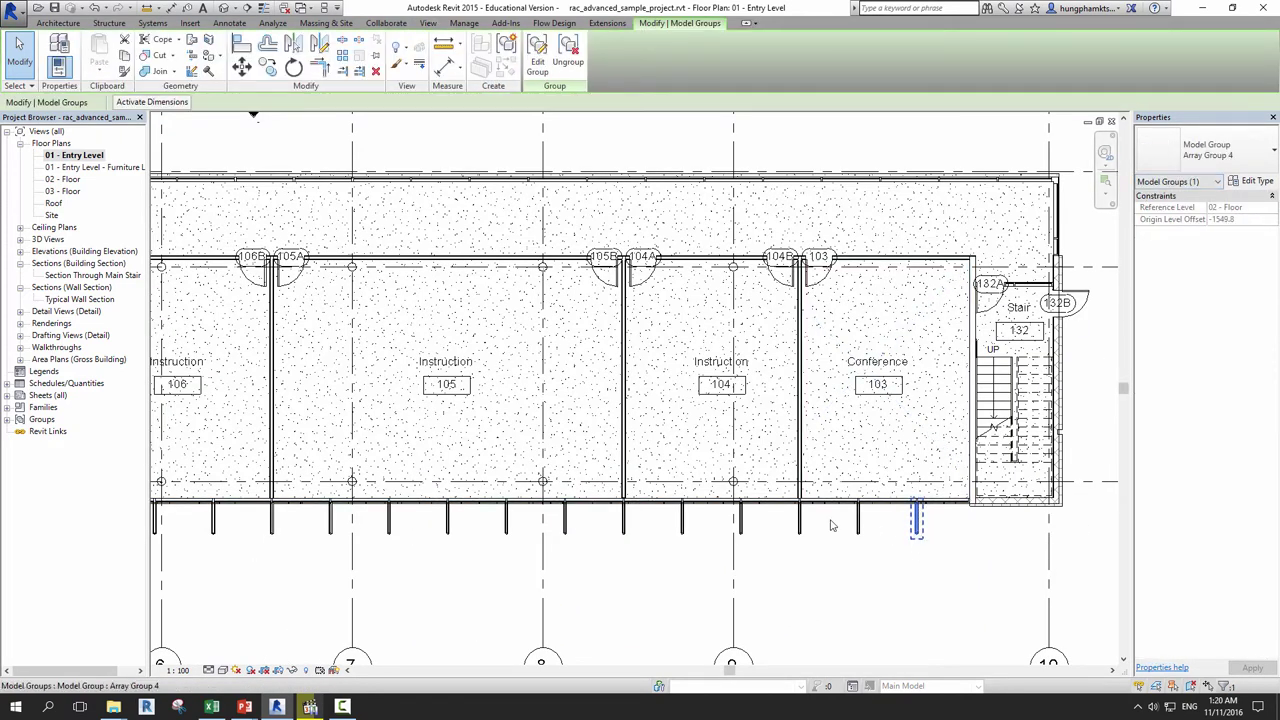
scroll(903, 560, "down", 2)
left_click_drag(904, 556, 444, 476)
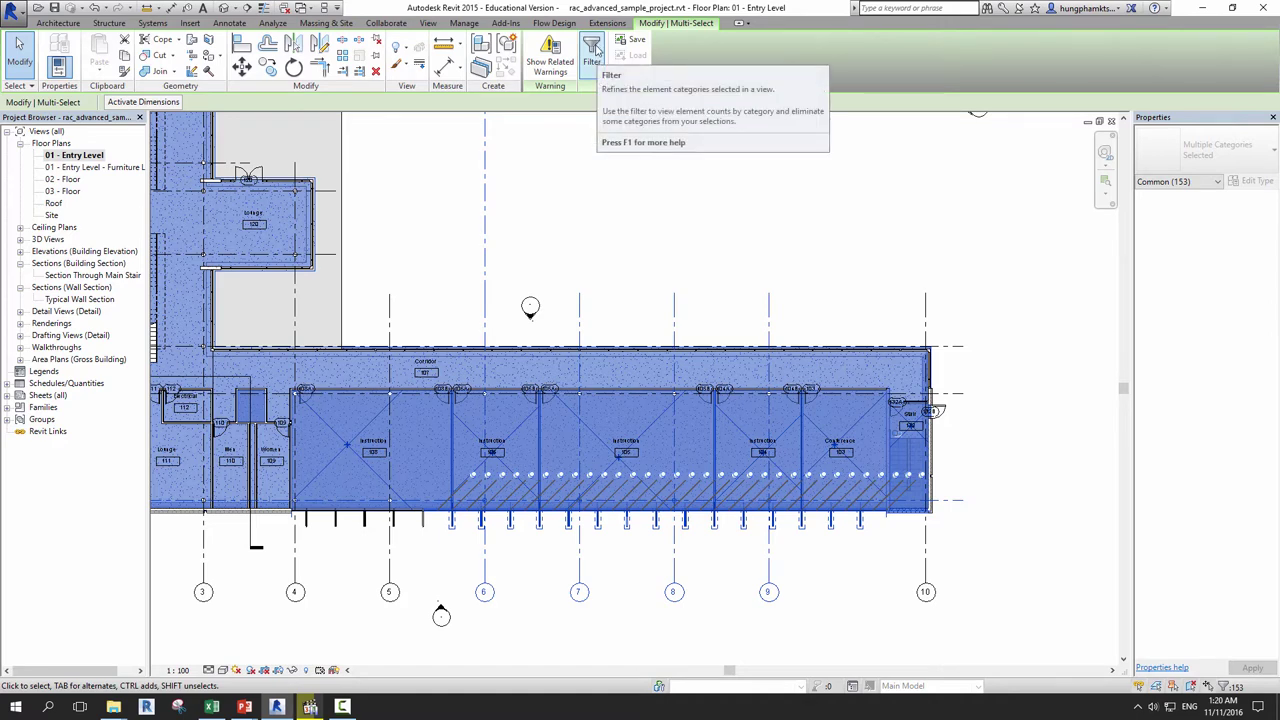
Filter the selection to only Model Groups, leaving 15 Array Group 4 groups selected.
left_click(592, 52)
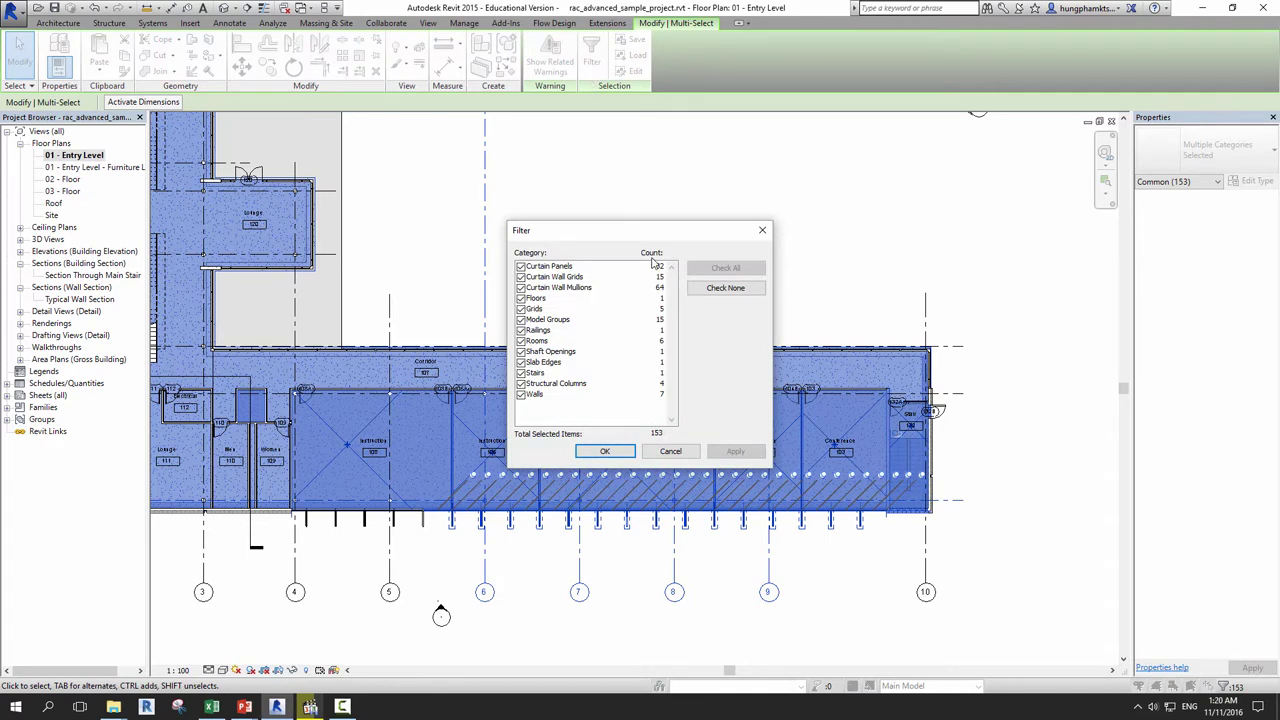
left_click(712, 290)
left_click_drag(616, 233, 717, 114)
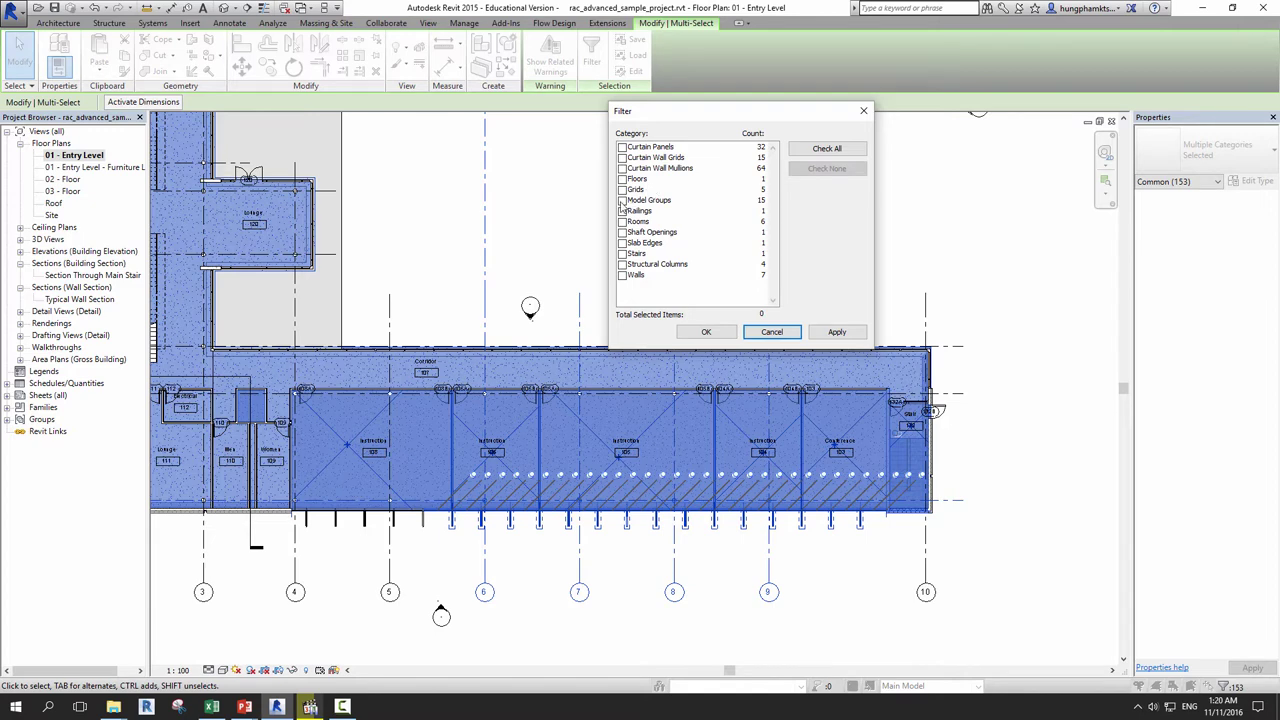
left_click(622, 201)
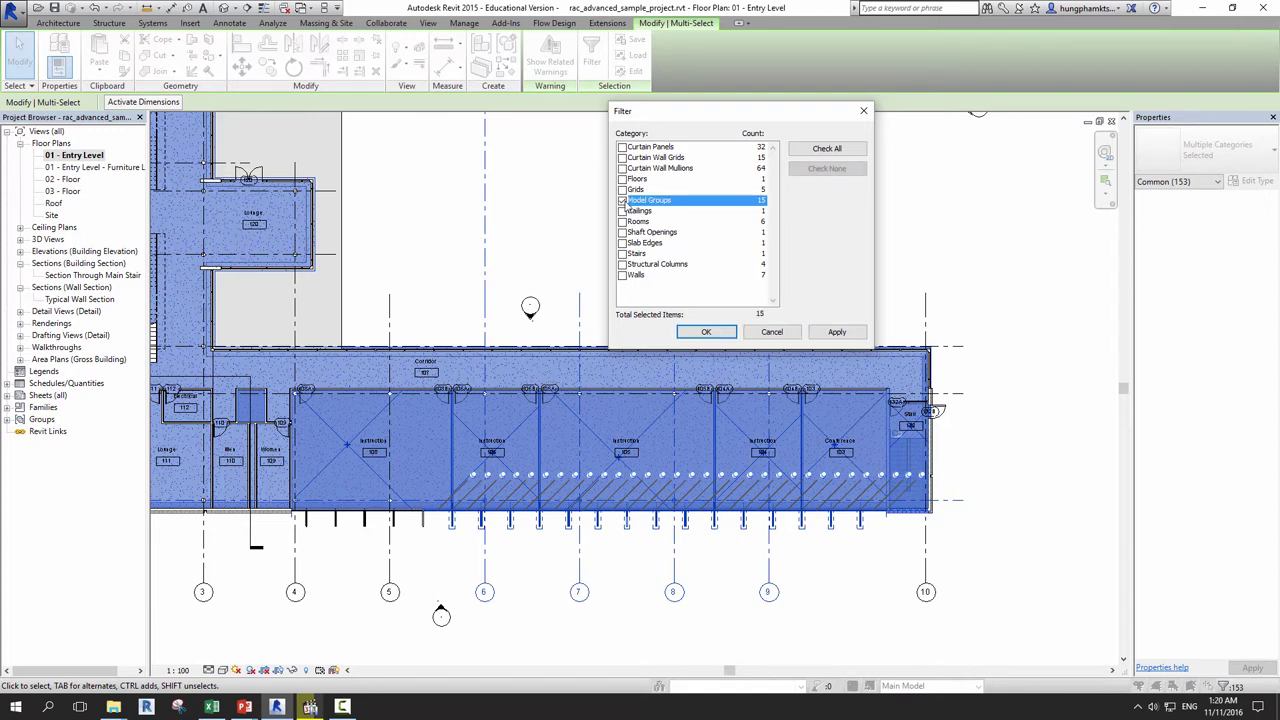
left_click(714, 336)
scroll(520, 545, "up", 3)
Pan to room 104 and clear the model group selection.
scroll(505, 535, "up", 1)
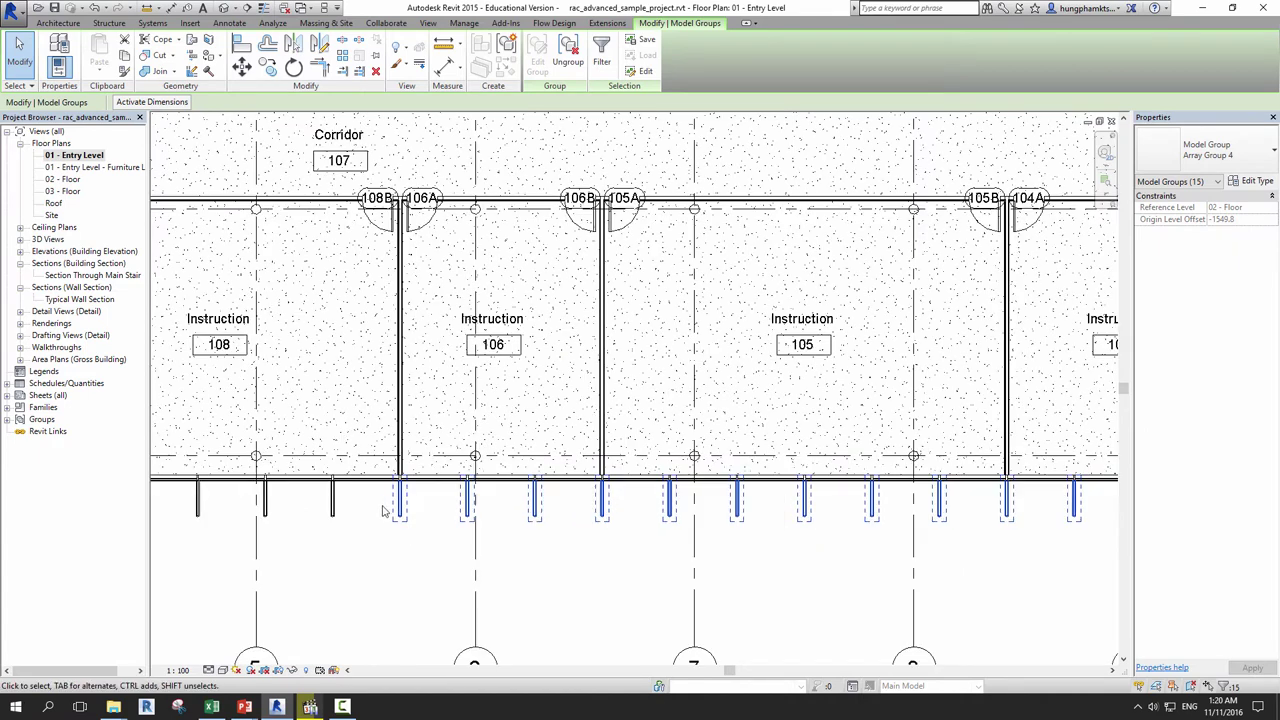
middle_click_drag(1080, 515, 998, 526)
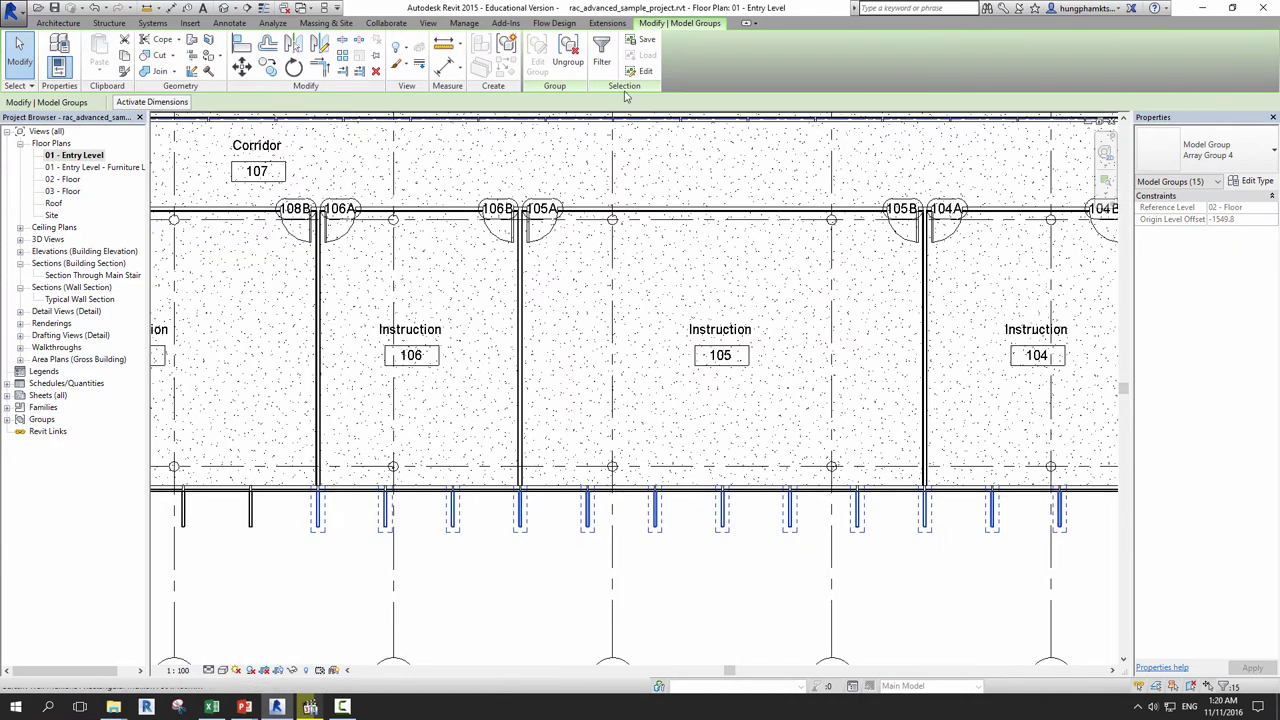
scroll(770, 400, "down", 4)
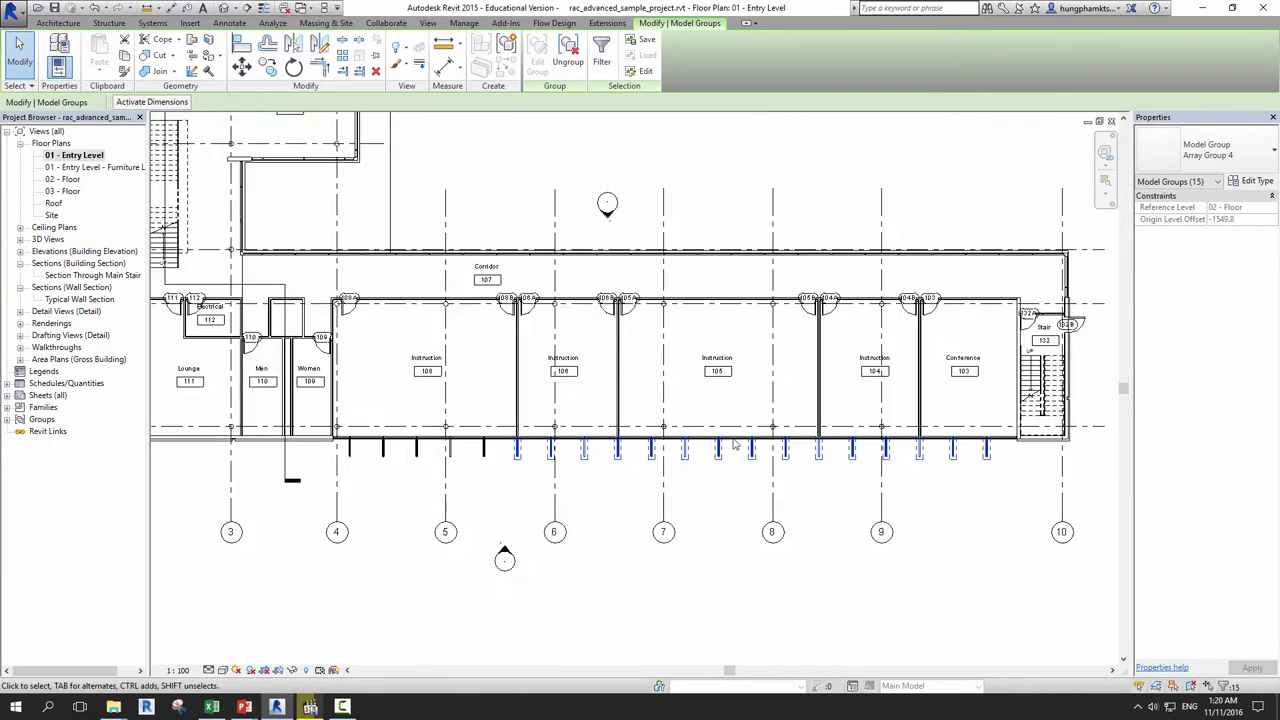
scroll(820, 500, "down", 2)
left_click(838, 554)
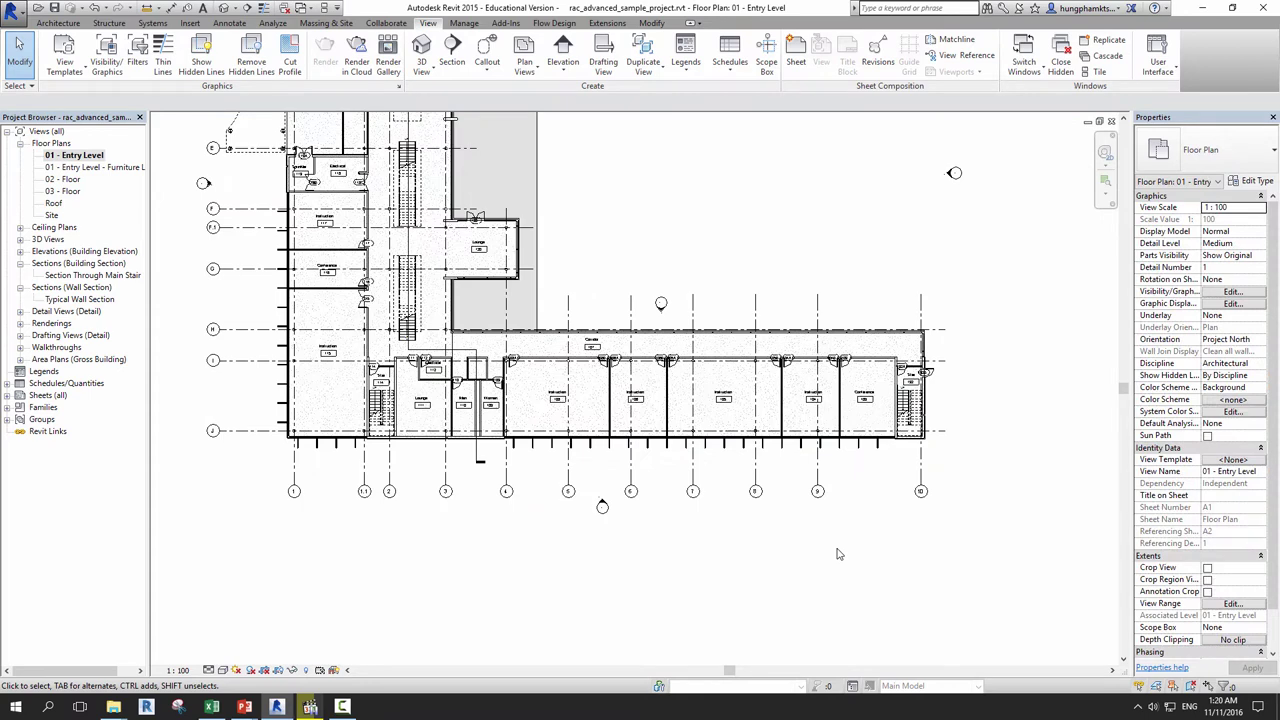
Pan and zoom to the west wing with Lounge 120, Electrical 119, Instruction 117 and Conference 116.
middle_click_drag(840, 574, 876, 605)
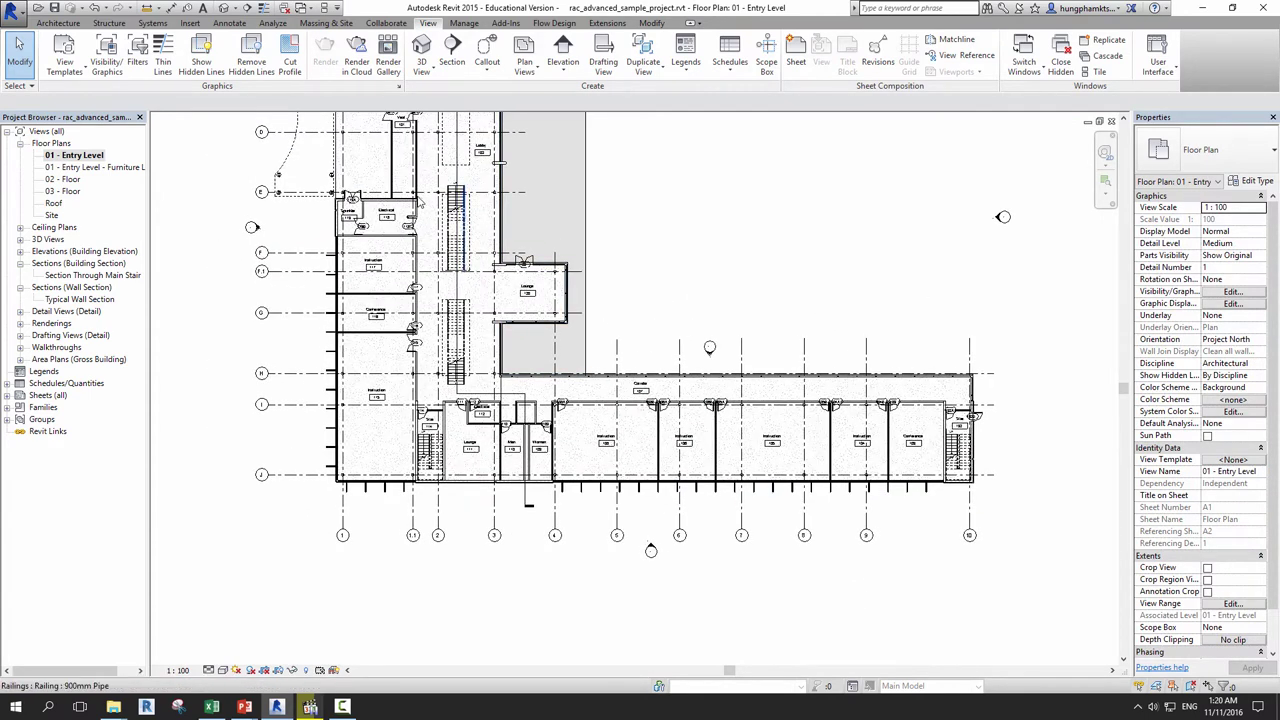
middle_click_drag(737, 355, 749, 444)
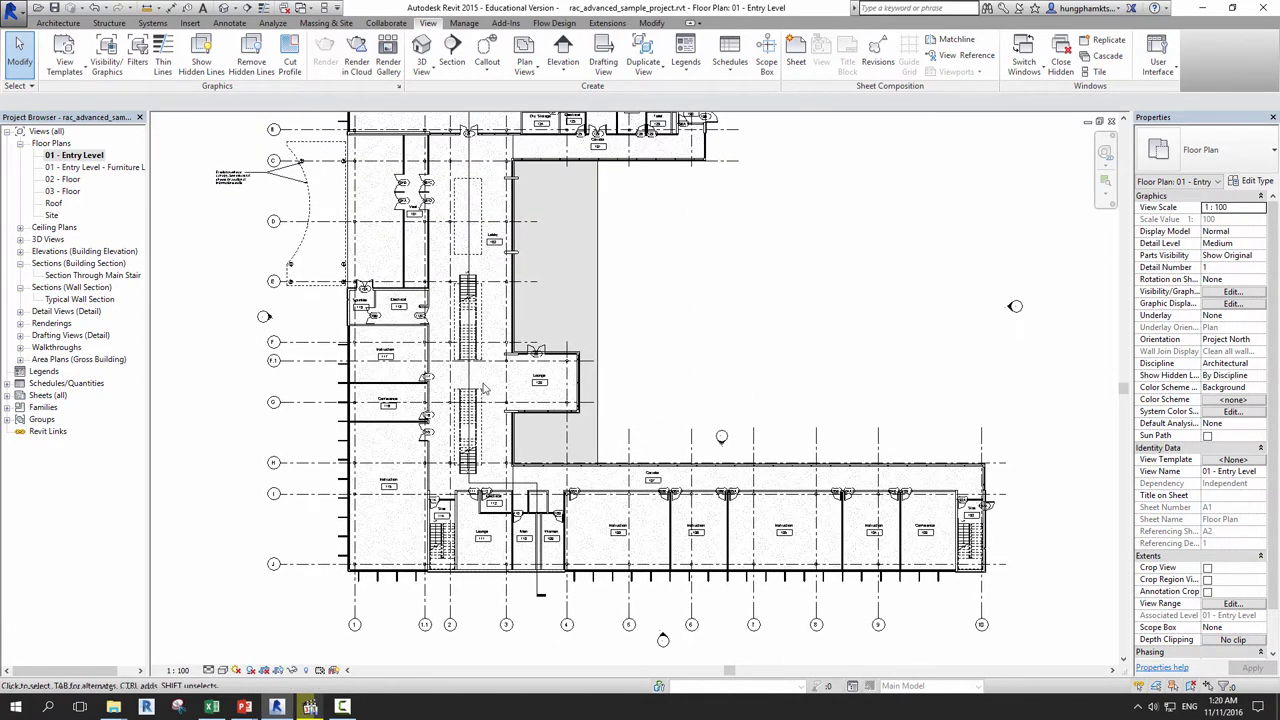
middle_click_drag(555, 367, 575, 438)
scroll(575, 438, "up", 2)
scroll(575, 438, "up", 2)
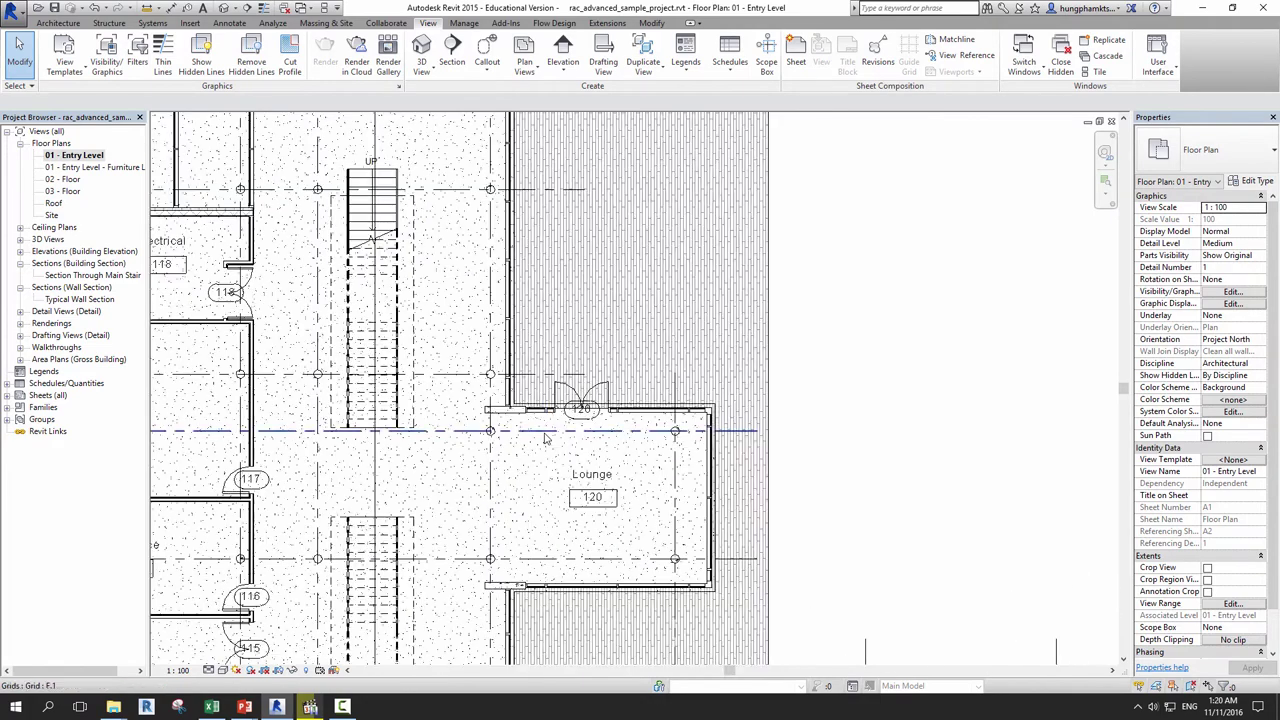
scroll(560, 438, "down", 5)
scroll(546, 438, "up", 3)
scroll(546, 438, "up", 3)
scroll(551, 443, "down", 3)
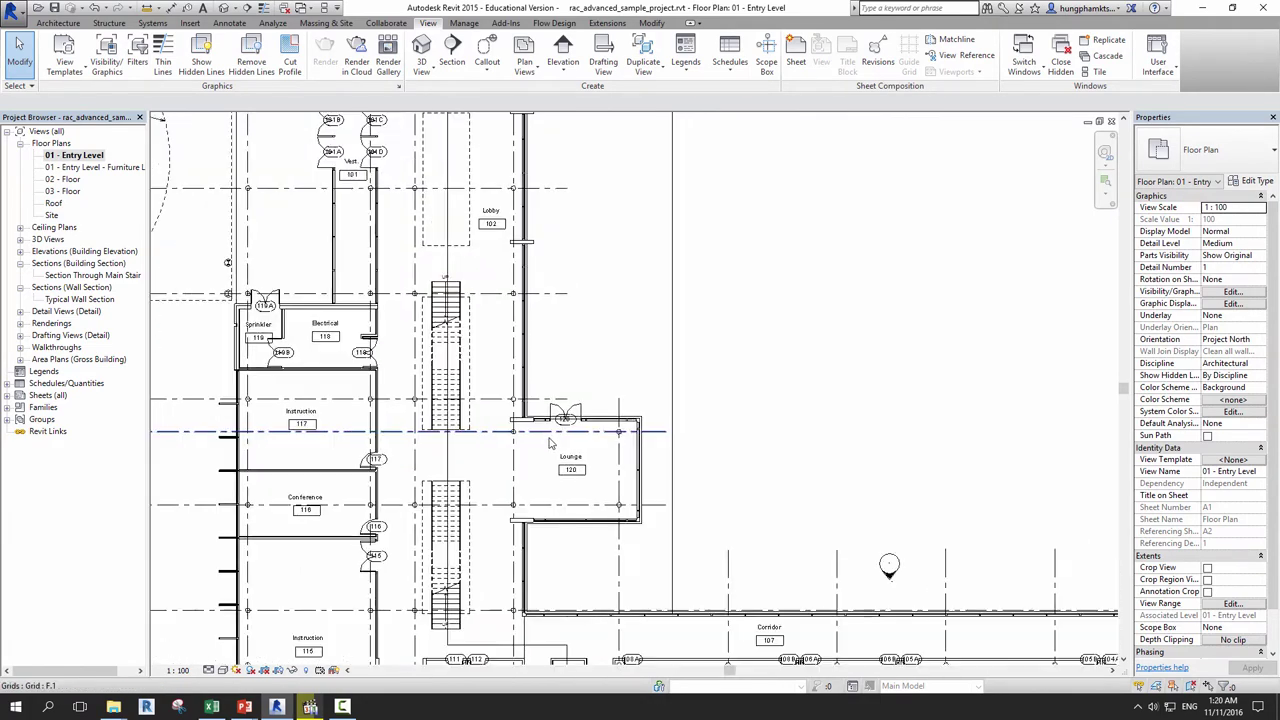
scroll(631, 400, "down", 3)
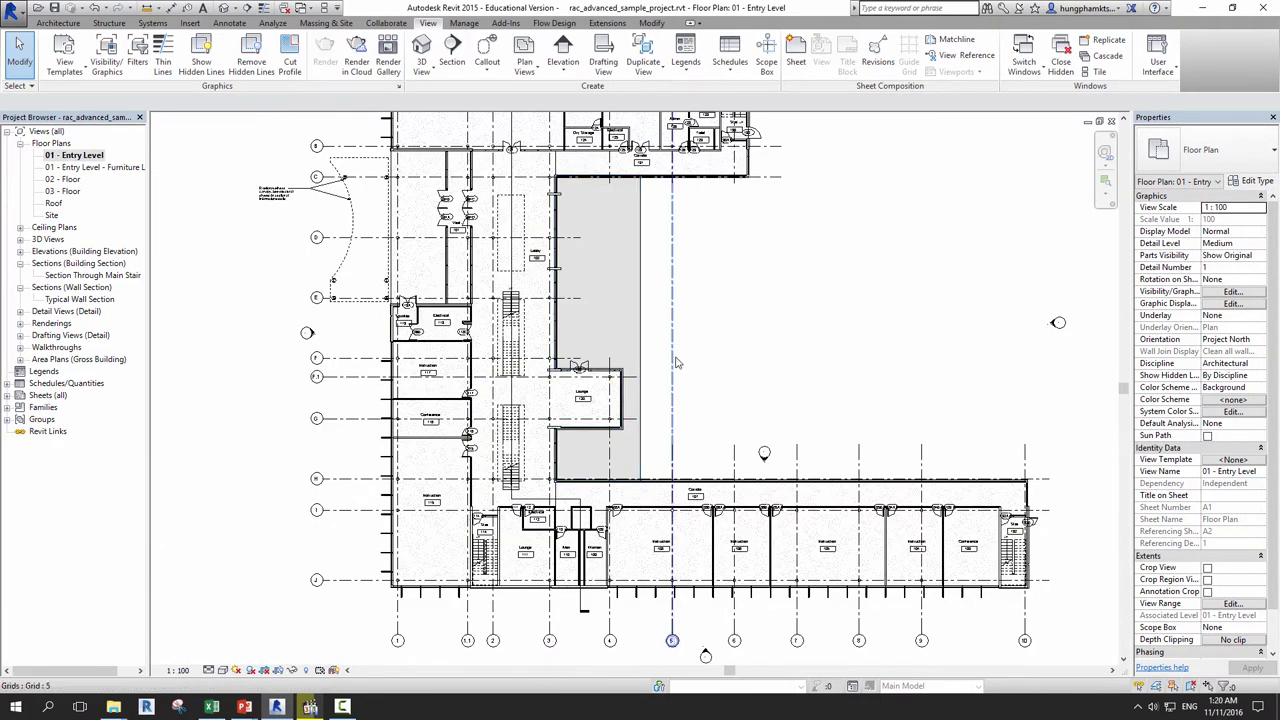
scroll(684, 364, "up", 3)
Zoom In Region on the lounge corner, then zoom back out with the wheel.
right_click(711, 343)
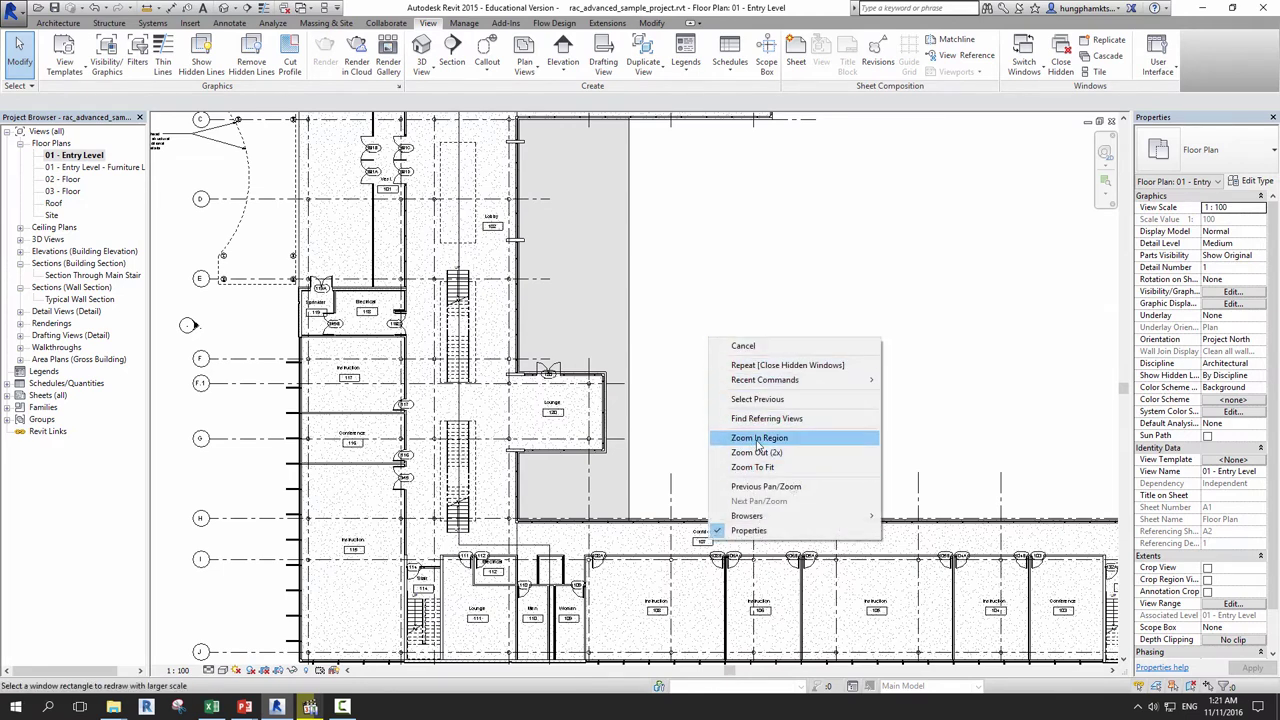
left_click(758, 439)
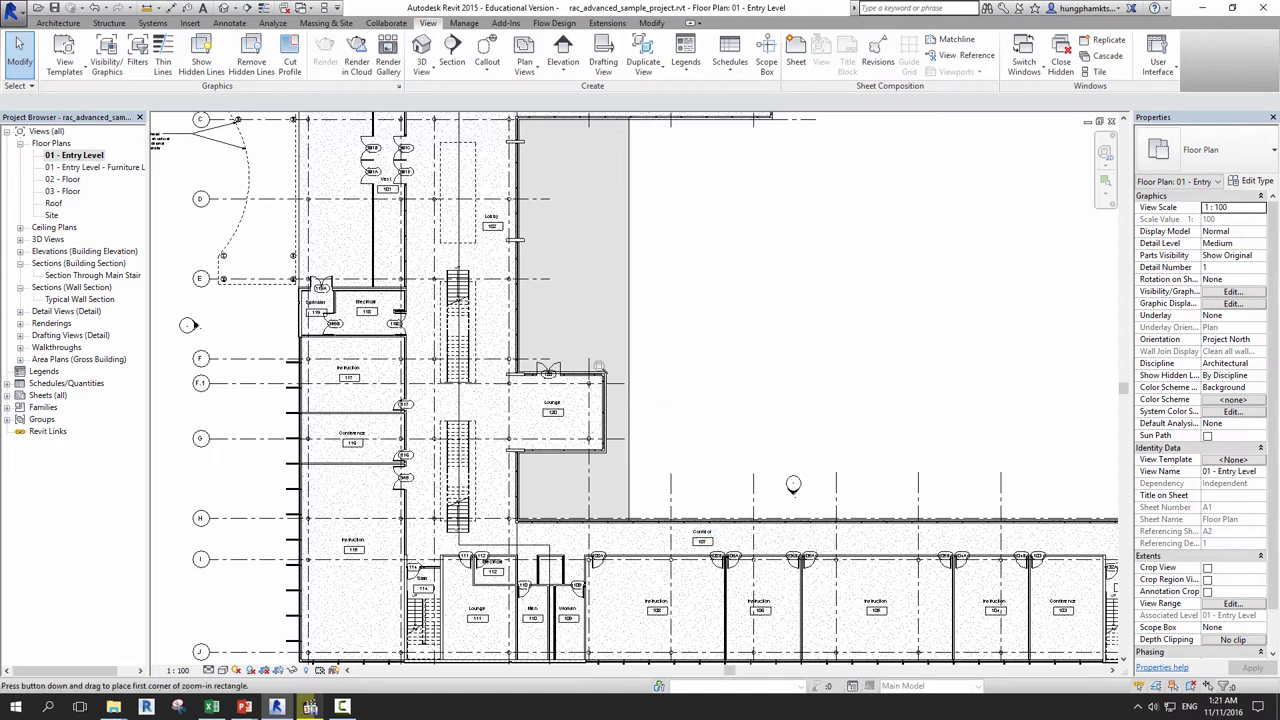
left_click_drag(590, 359, 628, 405)
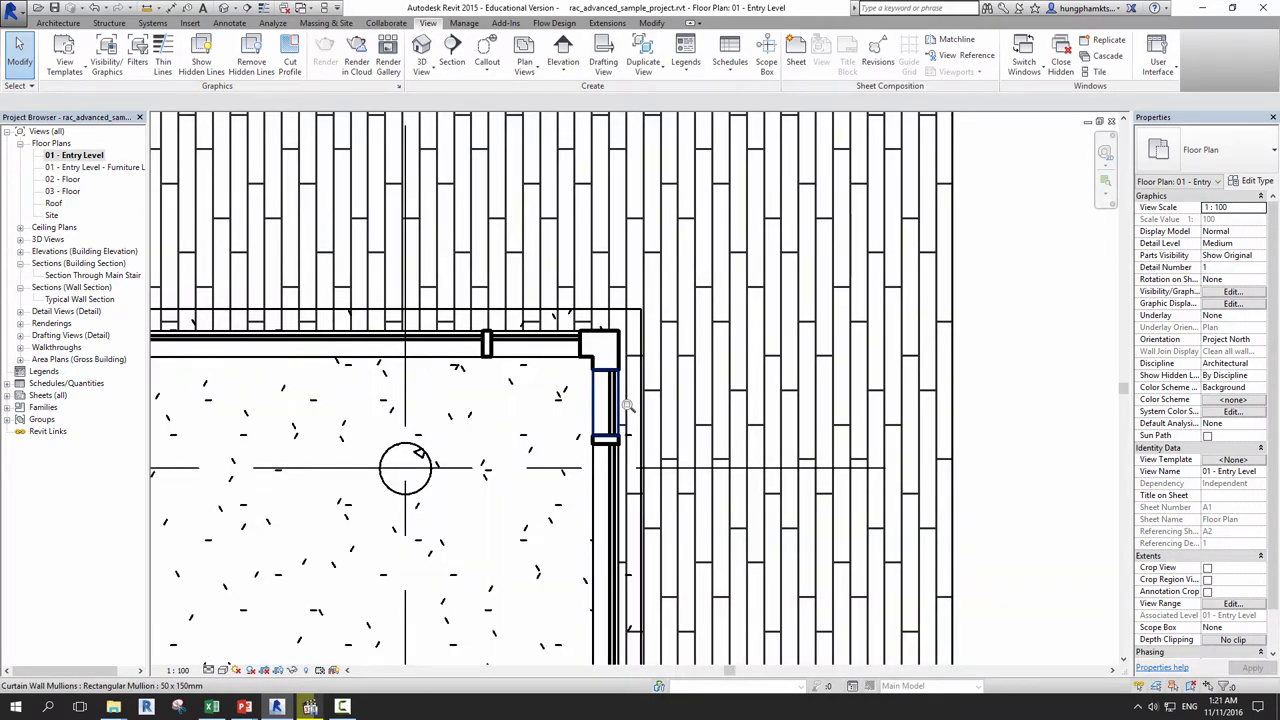
scroll(628, 405, "down", 3)
scroll(628, 405, "down", 2)
scroll(628, 405, "down", 2)
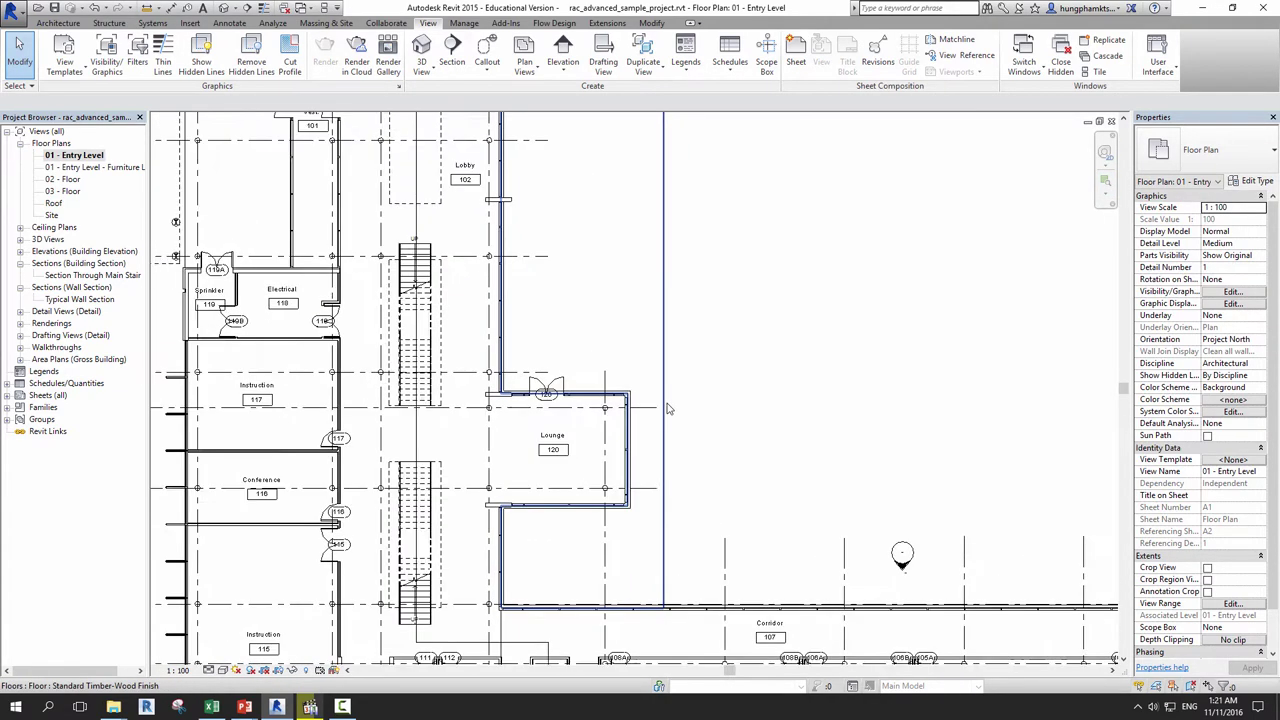
scroll(610, 405, "down", 2)
Zoom In Region on the Sprinkler and Electrical rooms.
right_click(755, 347)
left_click(828, 444)
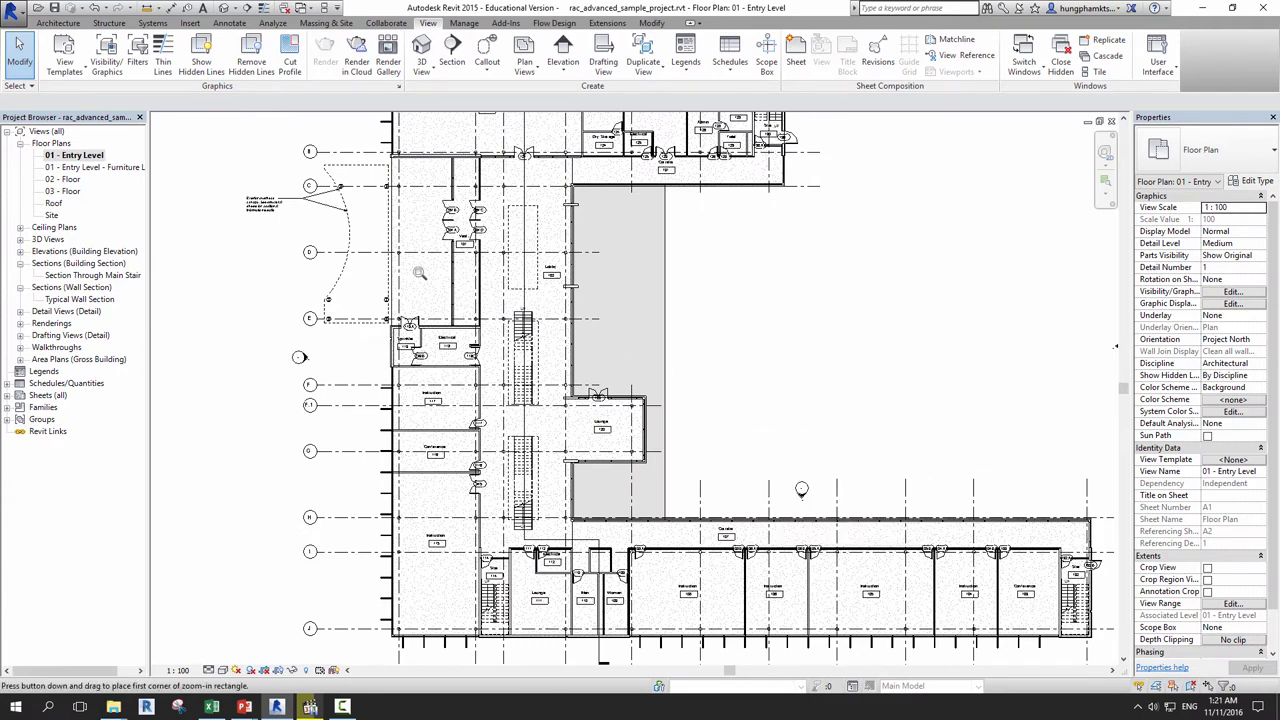
left_click_drag(358, 296, 444, 378)
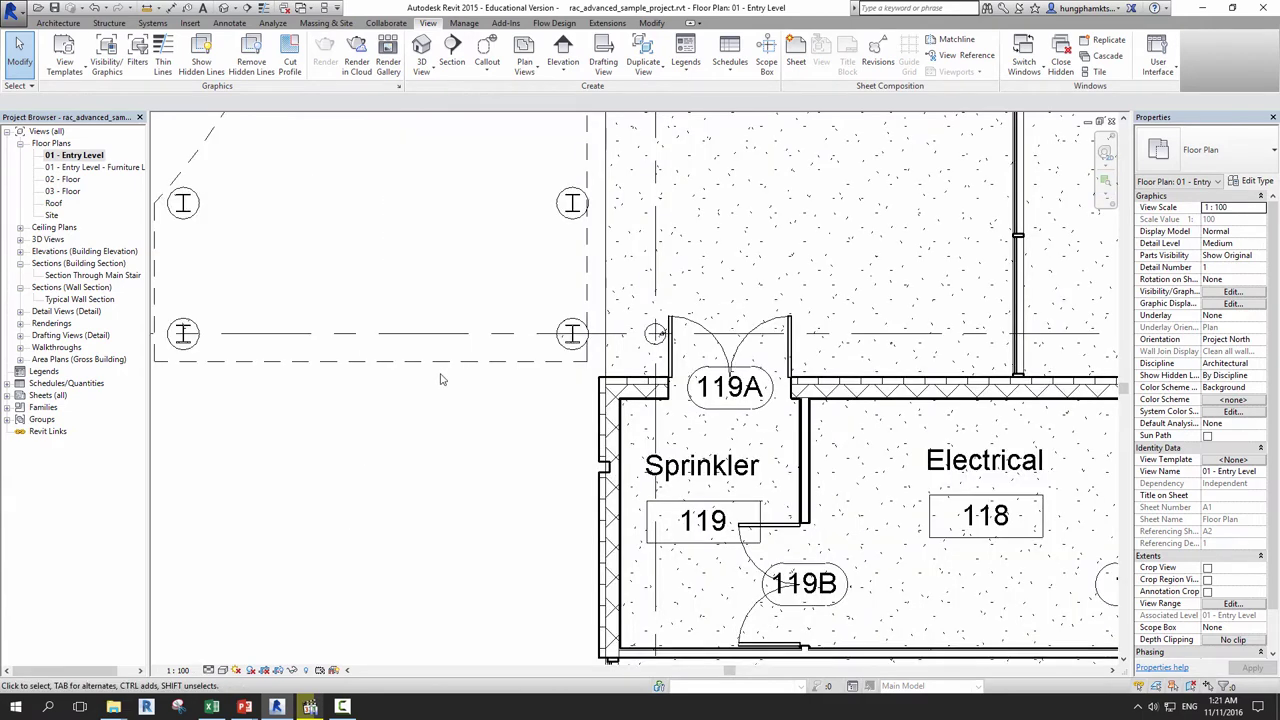
scroll(440, 379, "down", 3)
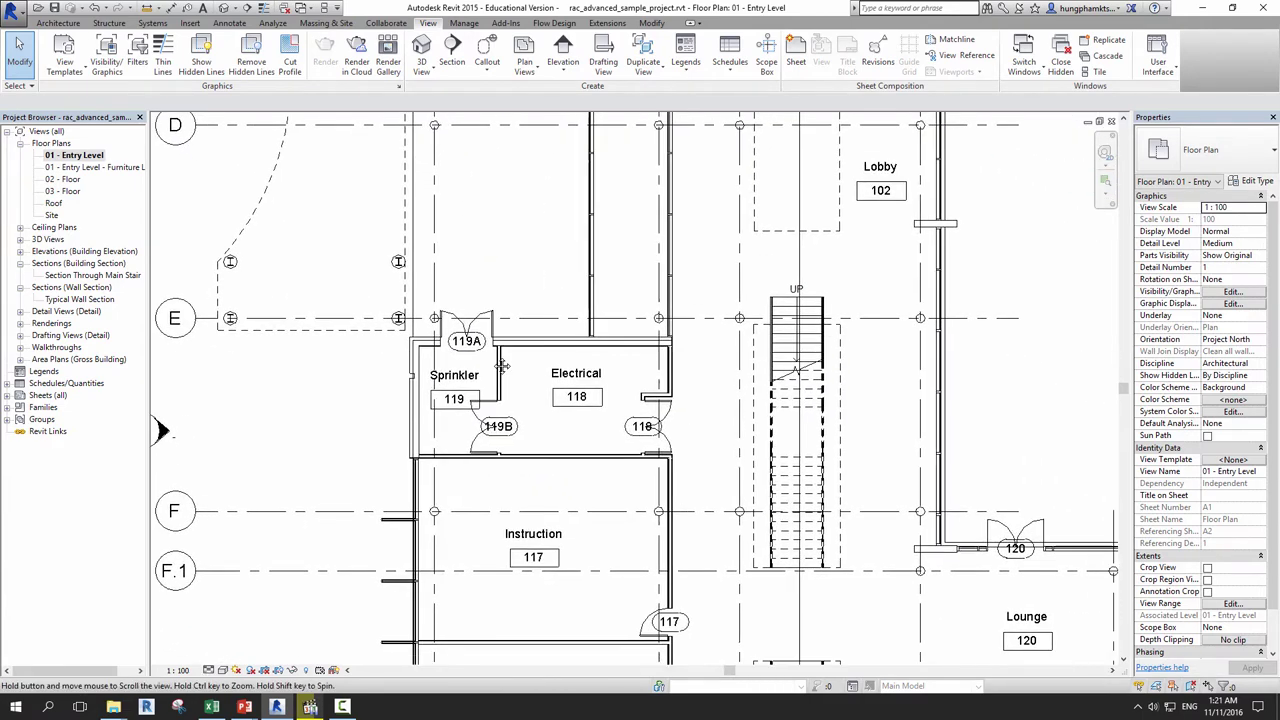
scroll(440, 379, "down", 2)
Apply Zoom Out (2x) twice from the right-click menu.
right_click(835, 358)
left_click(1015, 359)
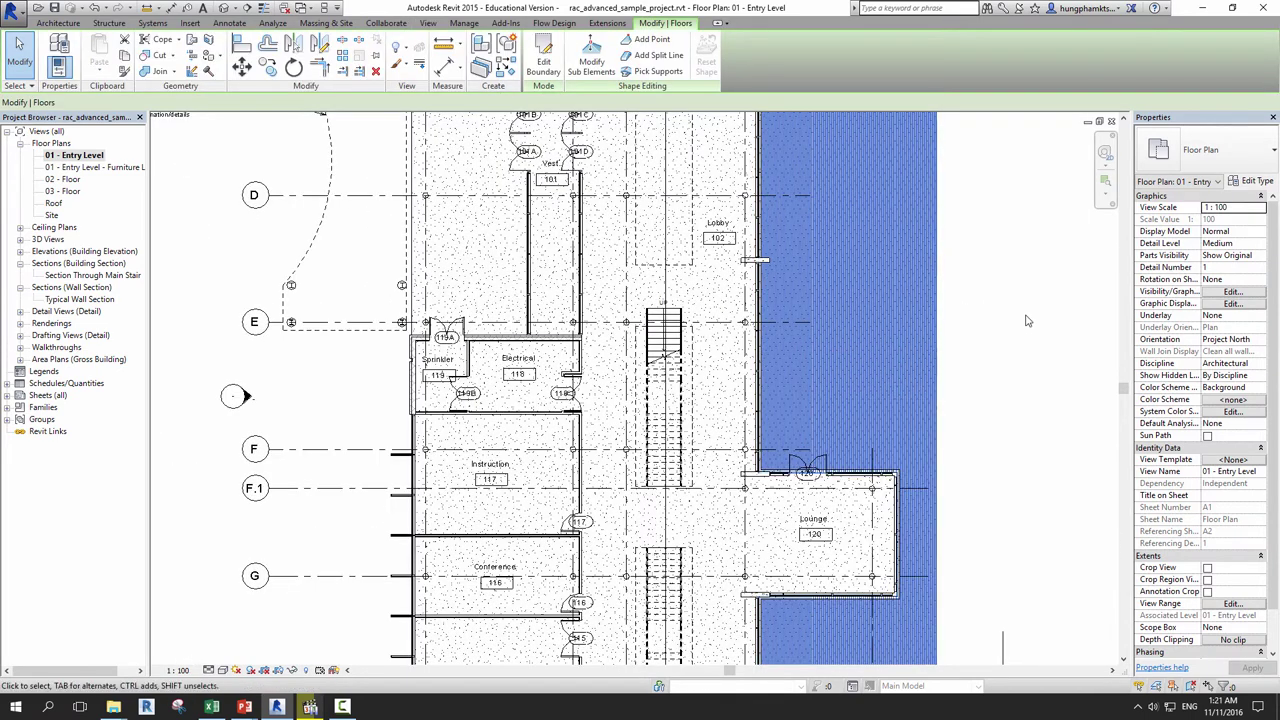
right_click(1027, 318)
left_click(1067, 524)
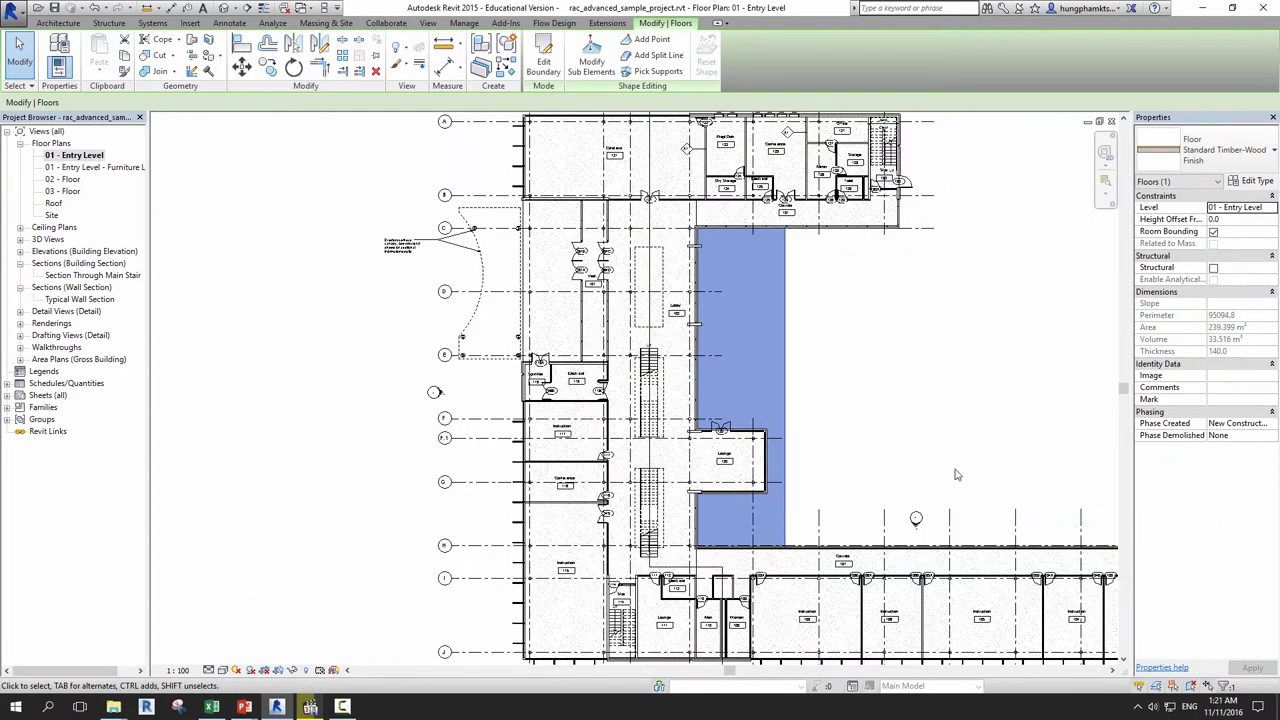
right_click(862, 396)
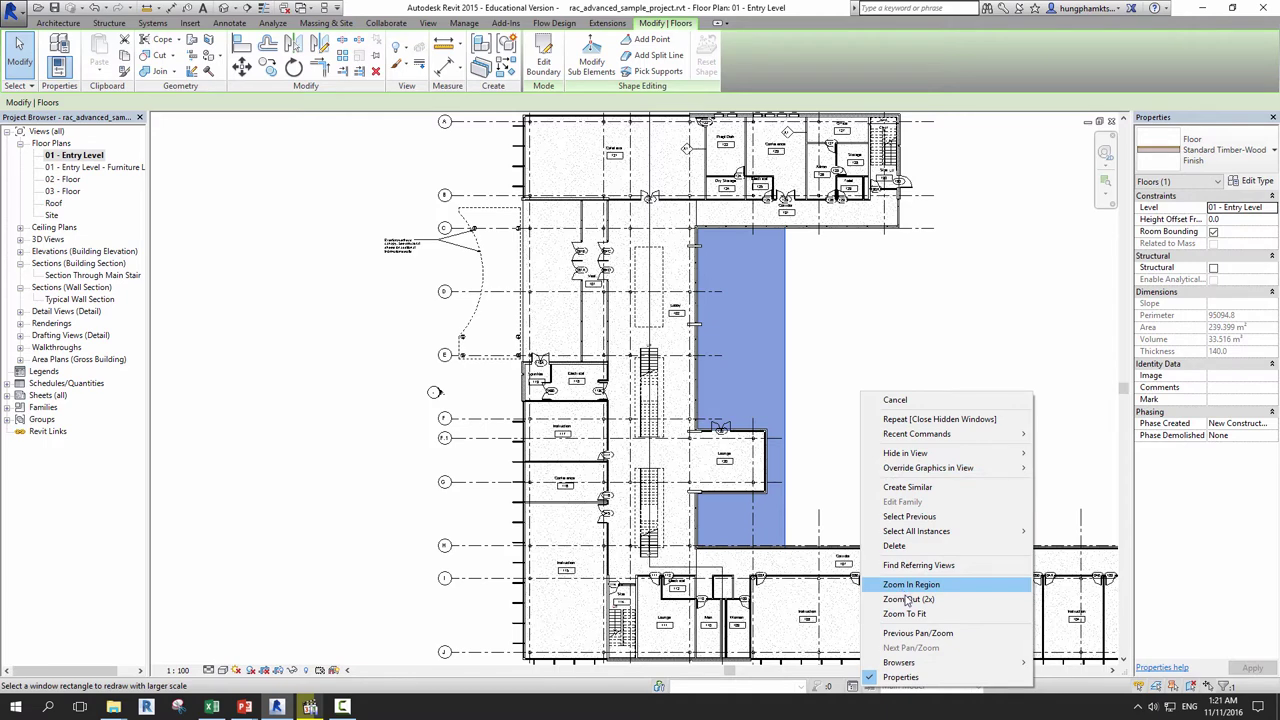
left_click(907, 599)
Zoom To Fit the whole plan, then pan and fit it again.
right_click(817, 389)
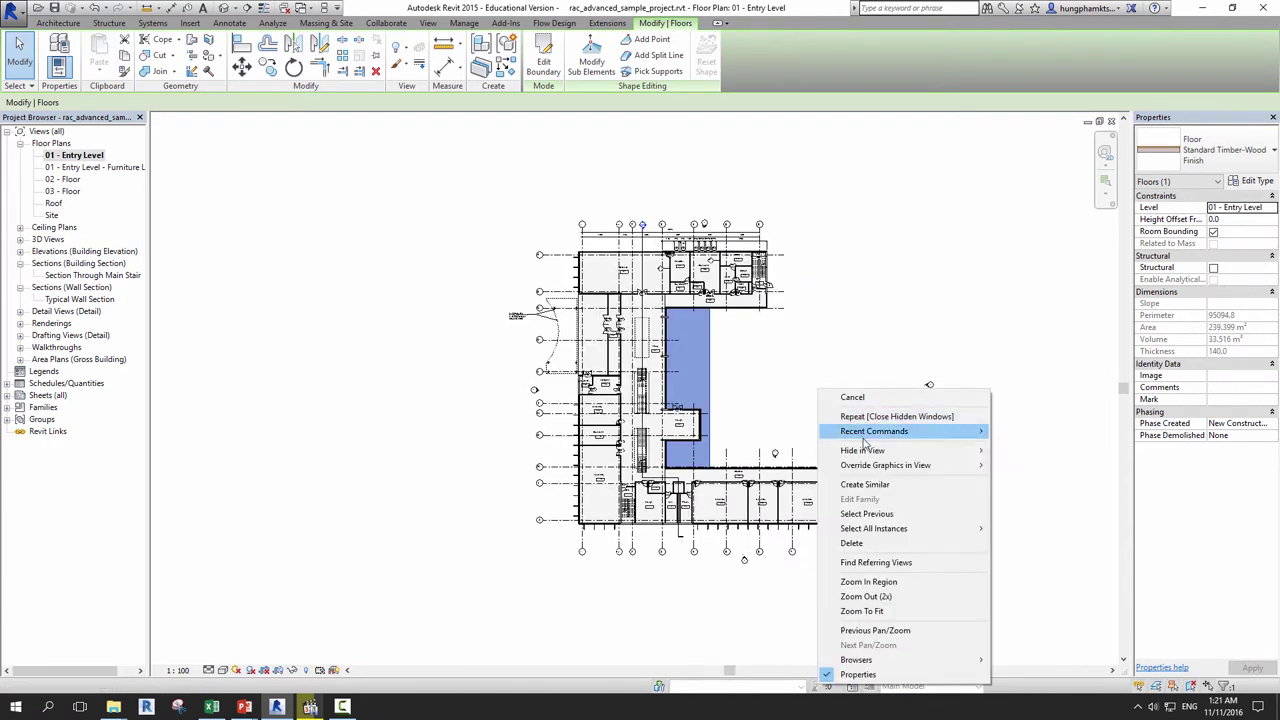
left_click(872, 612)
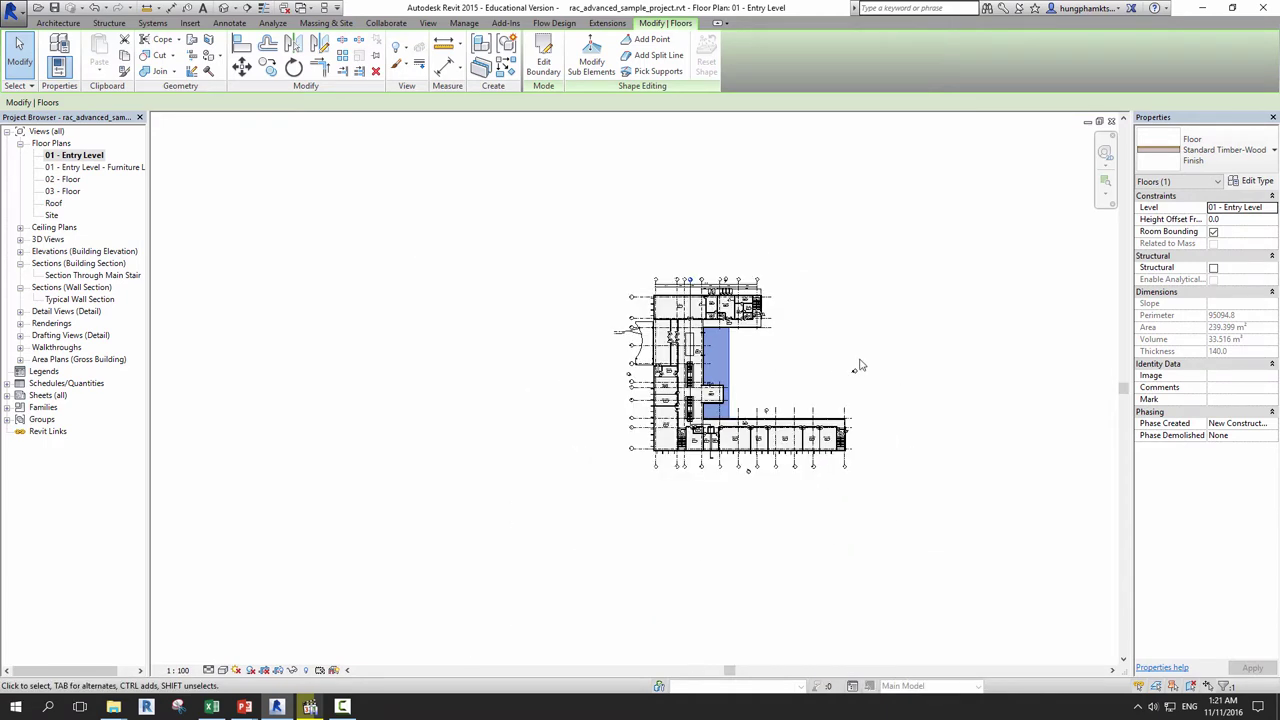
middle_click_drag(860, 366, 537, 441)
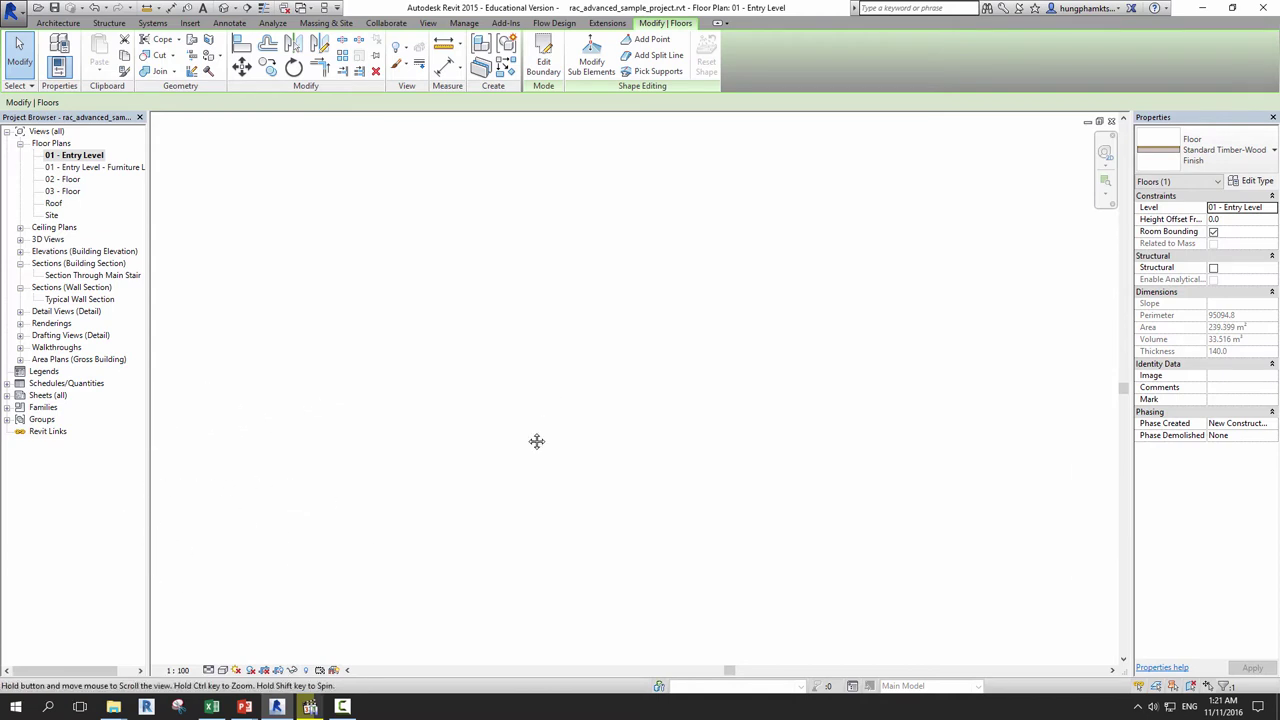
right_click(689, 344)
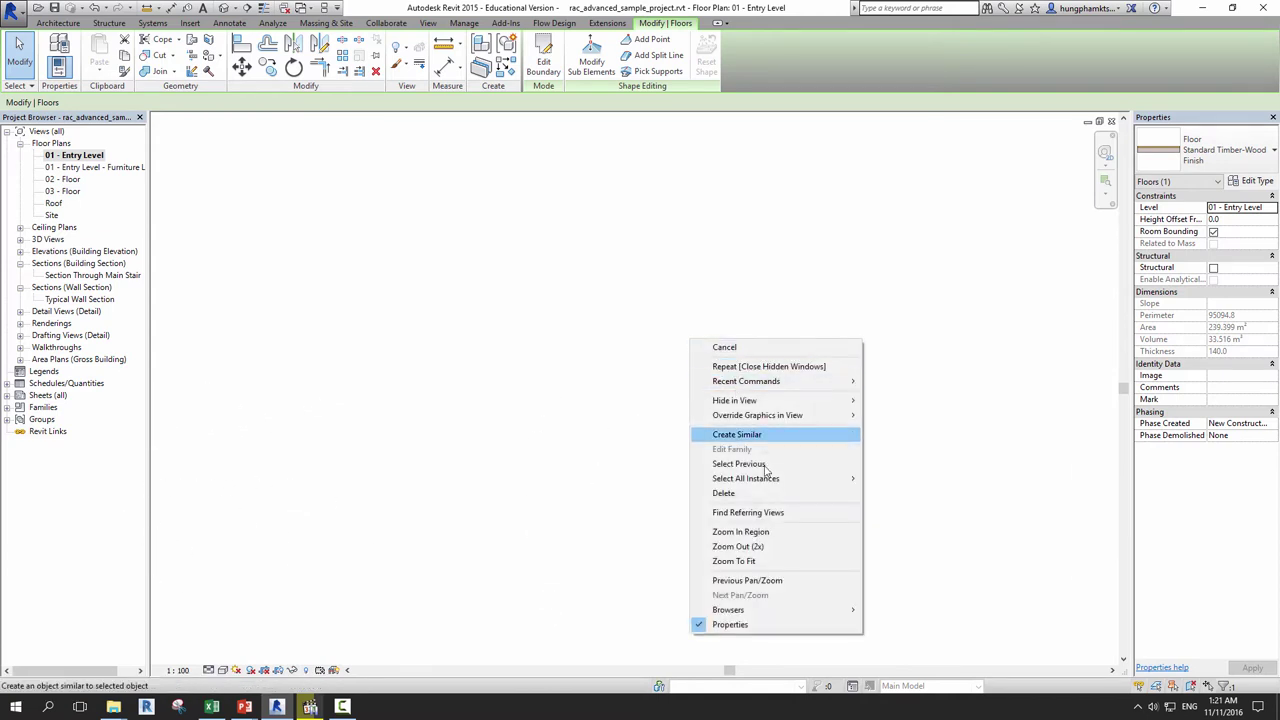
left_click(781, 566)
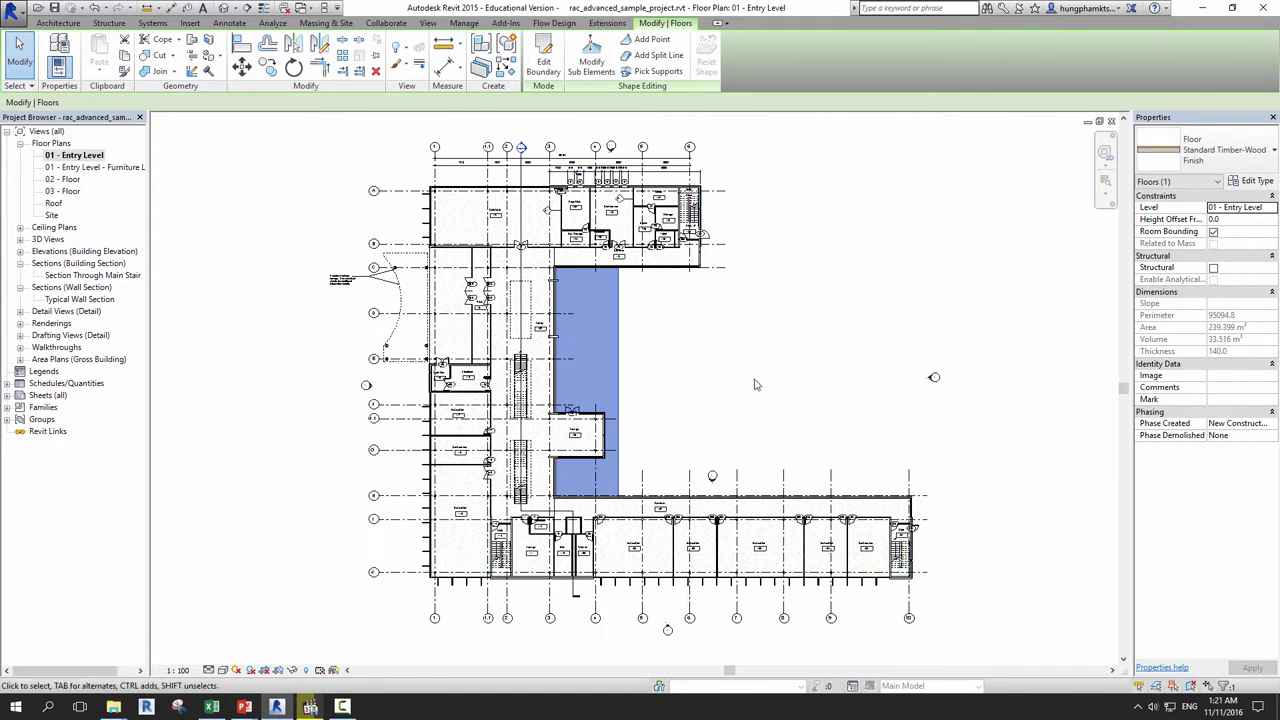
Clear the floor selection, nudge the plan left, and review the Select Pinned Elements option.
key("Escape")
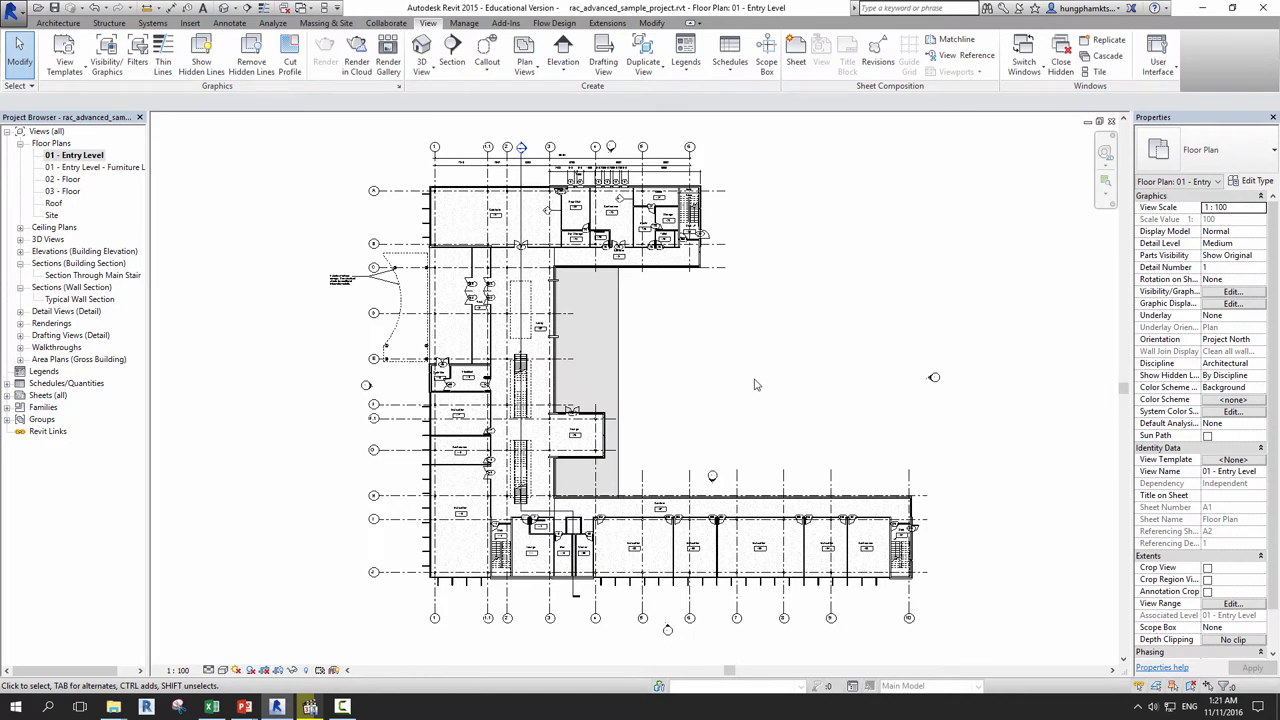
middle_click_drag(756, 384, 704, 385)
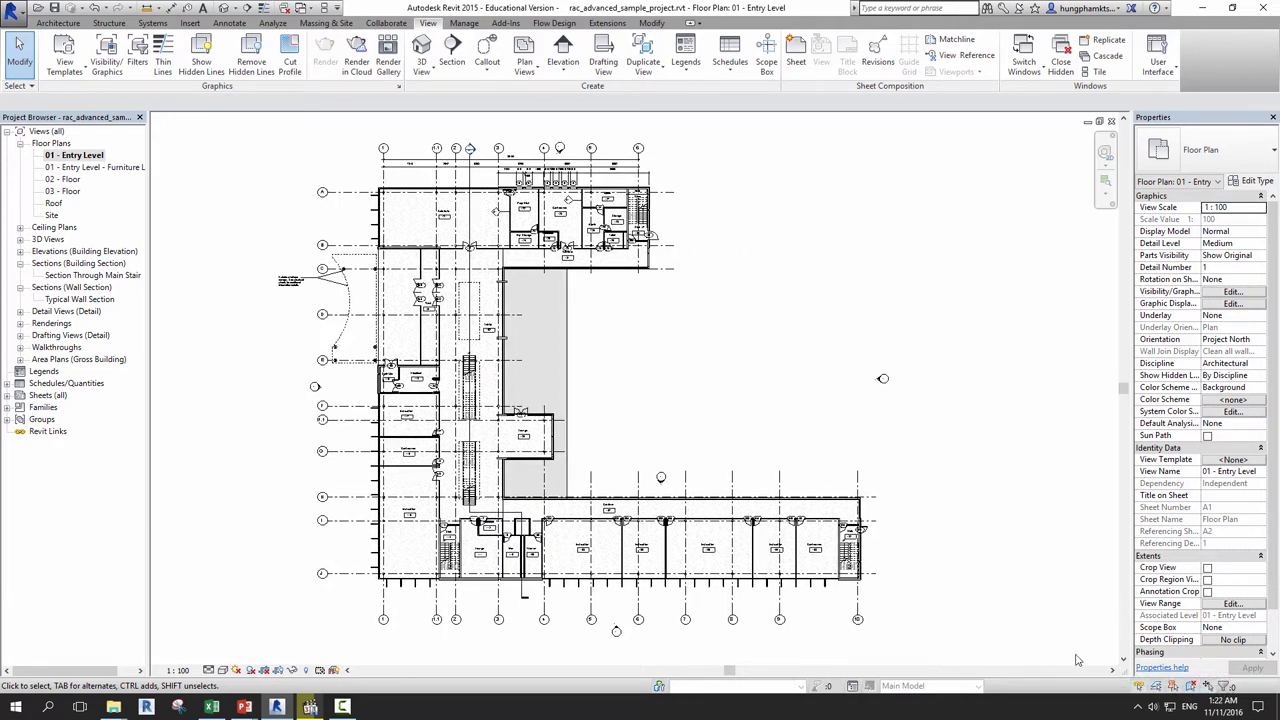
left_click(30, 87)
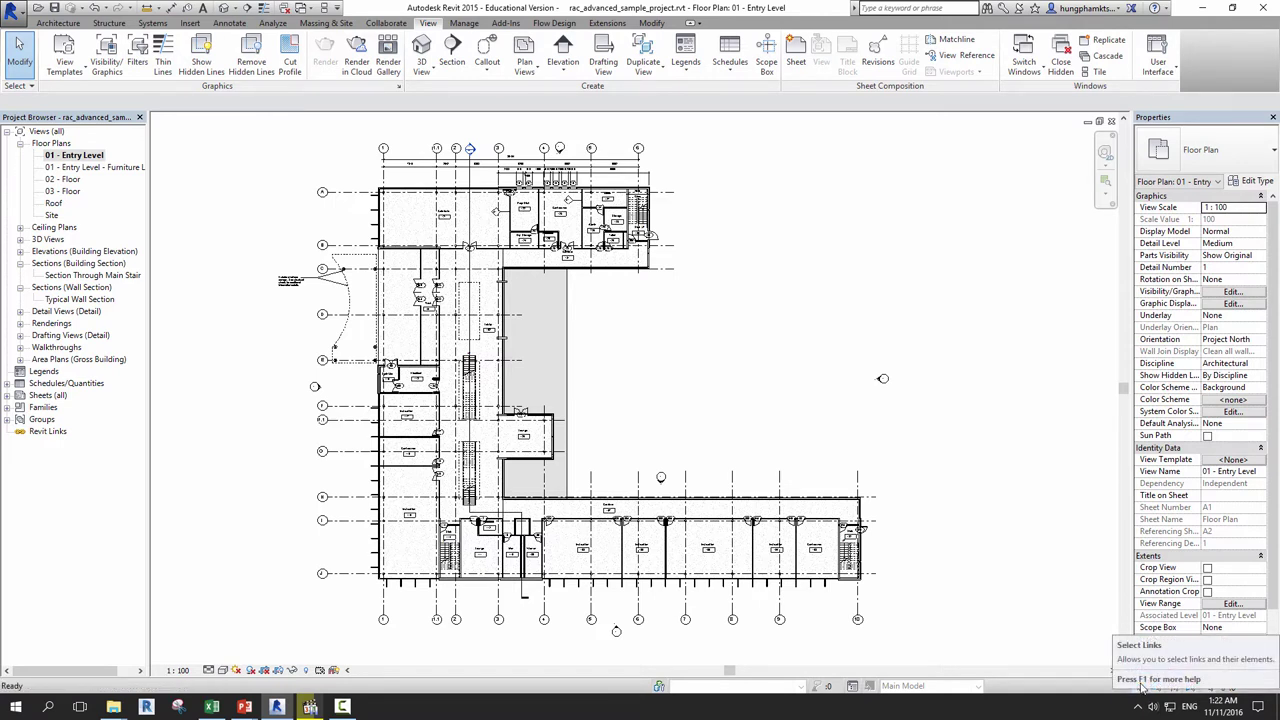
mouse_move(1159, 686)
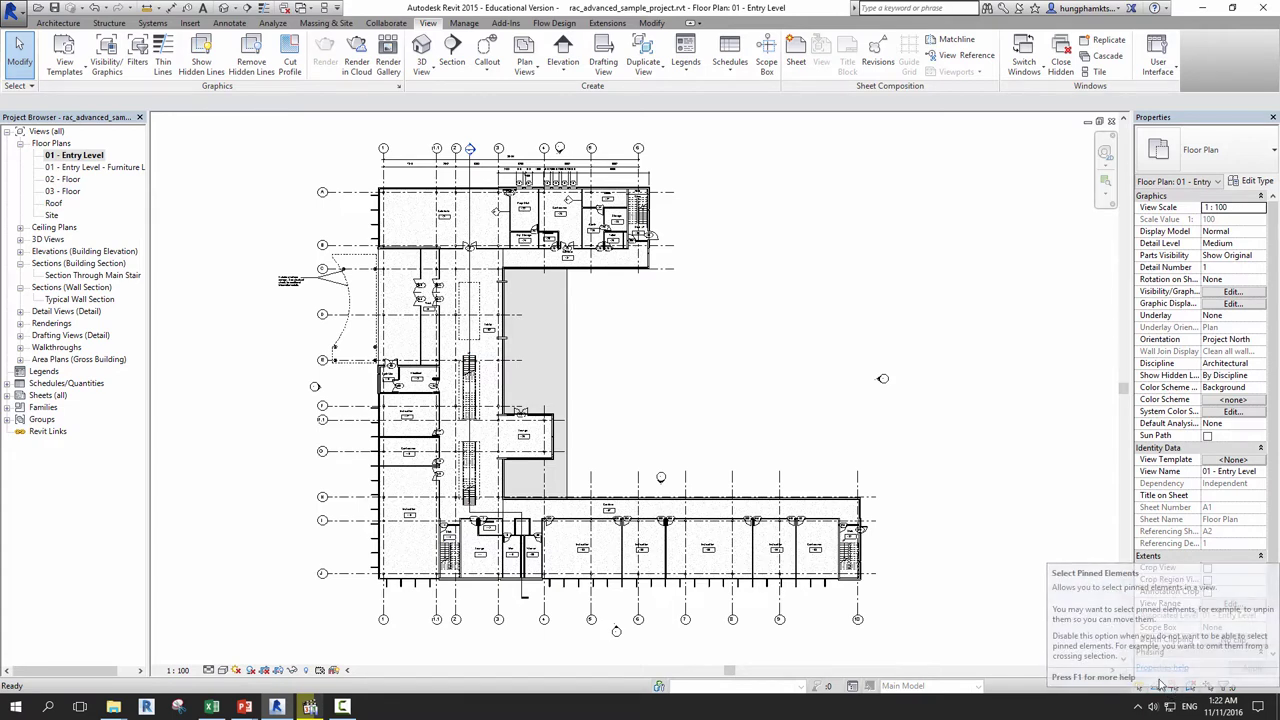
scroll(585, 423, "up", 3)
scroll(585, 423, "up", 3)
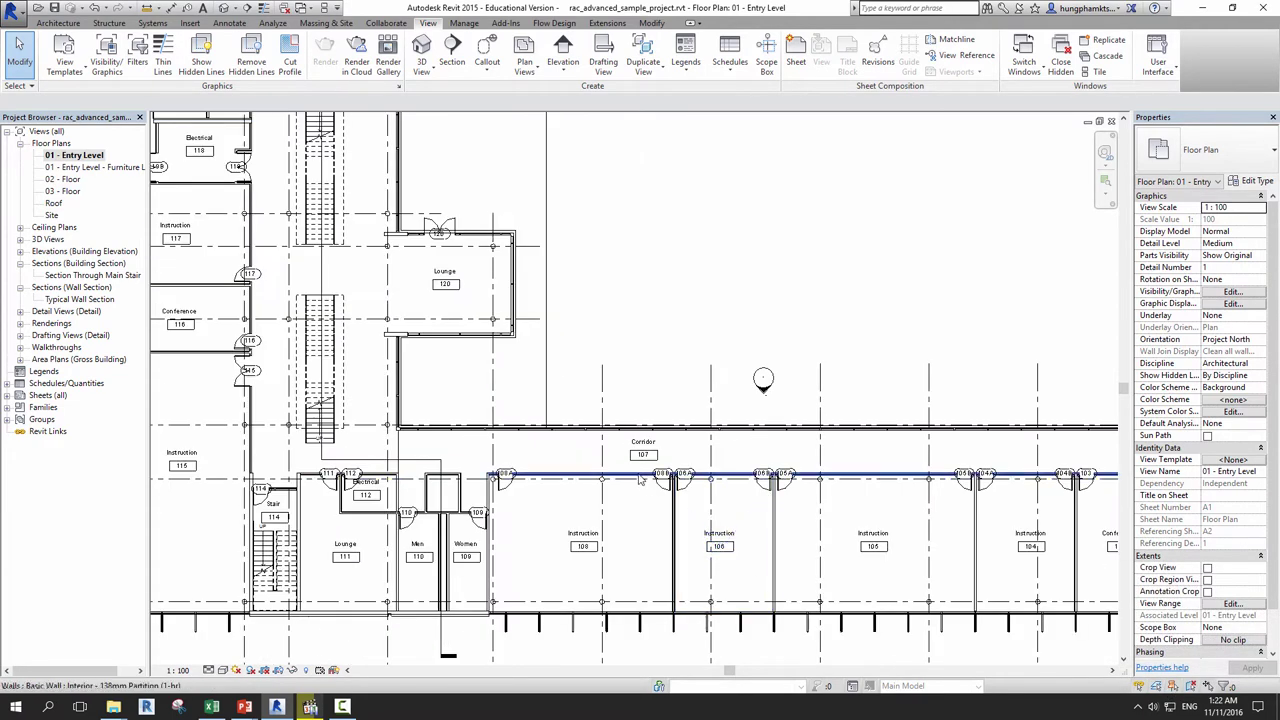
scroll(585, 423, "up", 3)
left_click(563, 378)
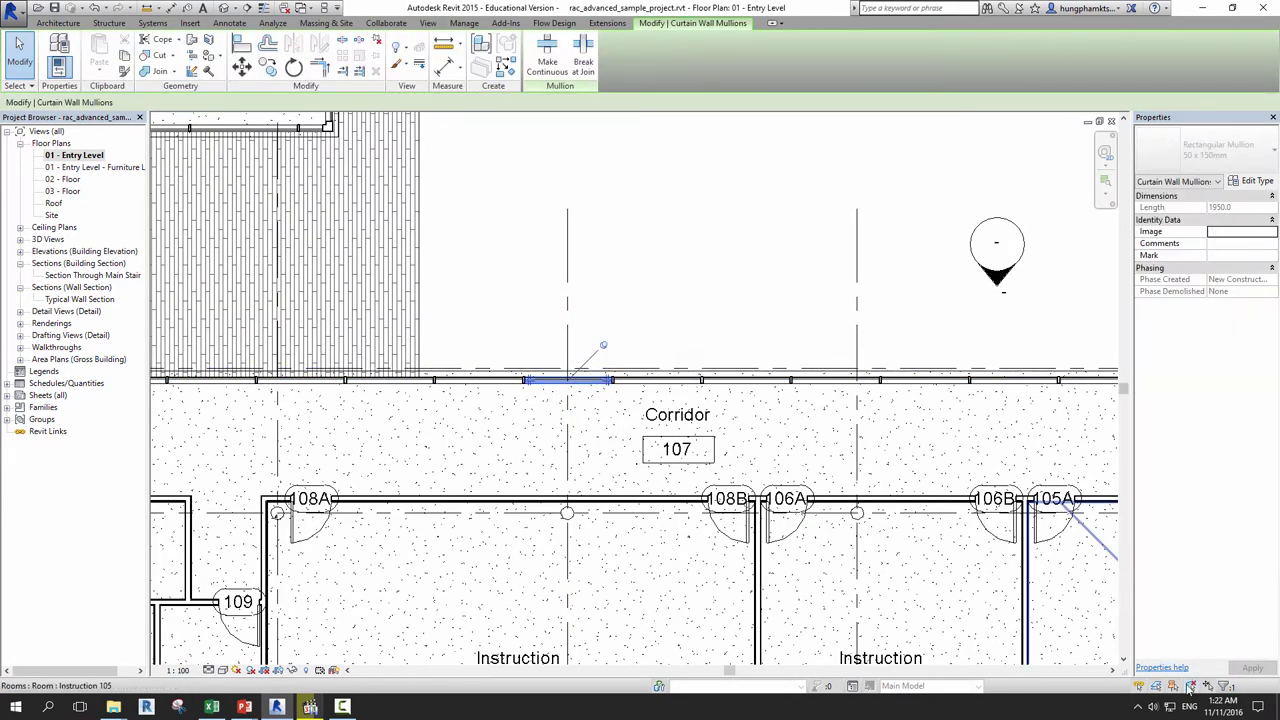
key("Escape")
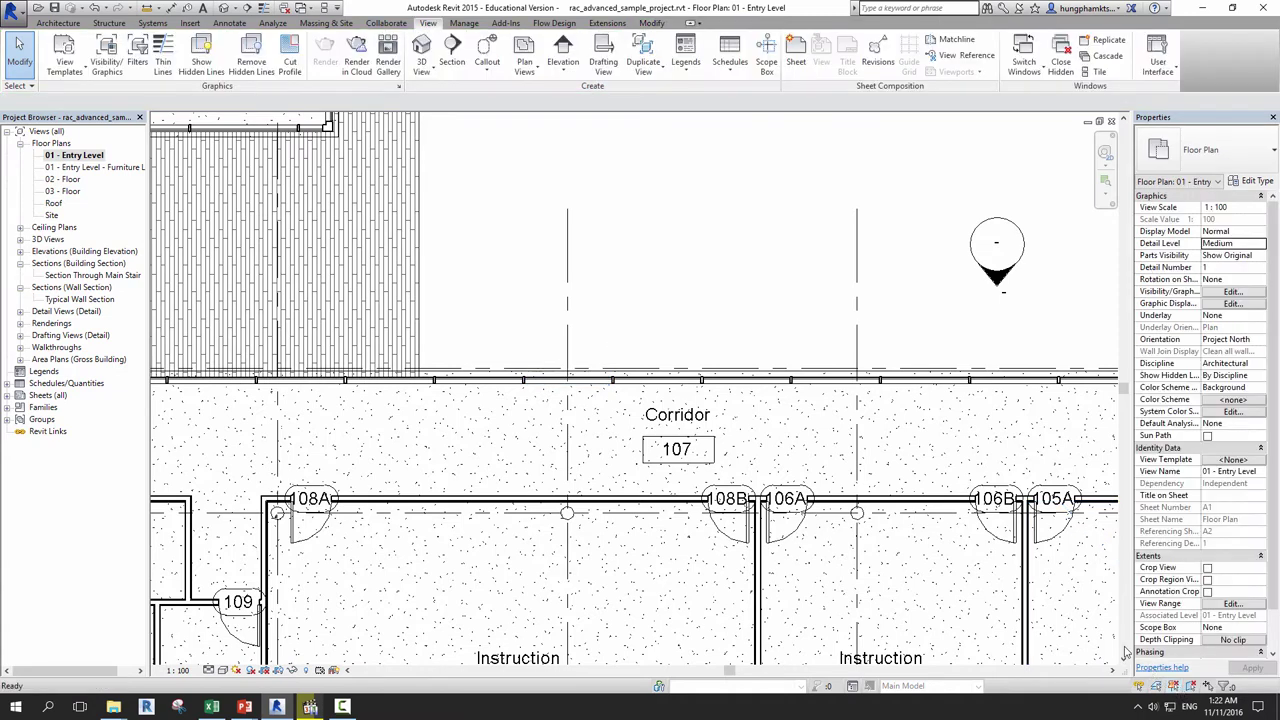
left_click(640, 380)
left_click(677, 329)
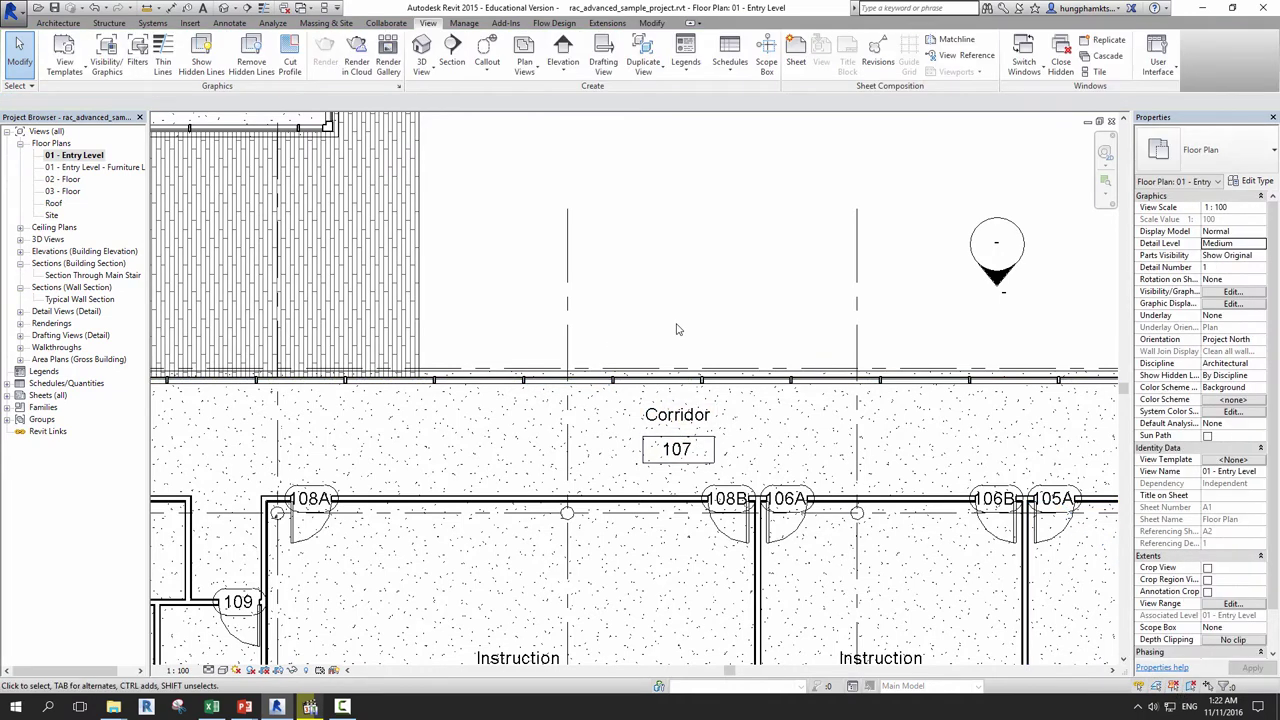
scroll(632, 383, "up", 2)
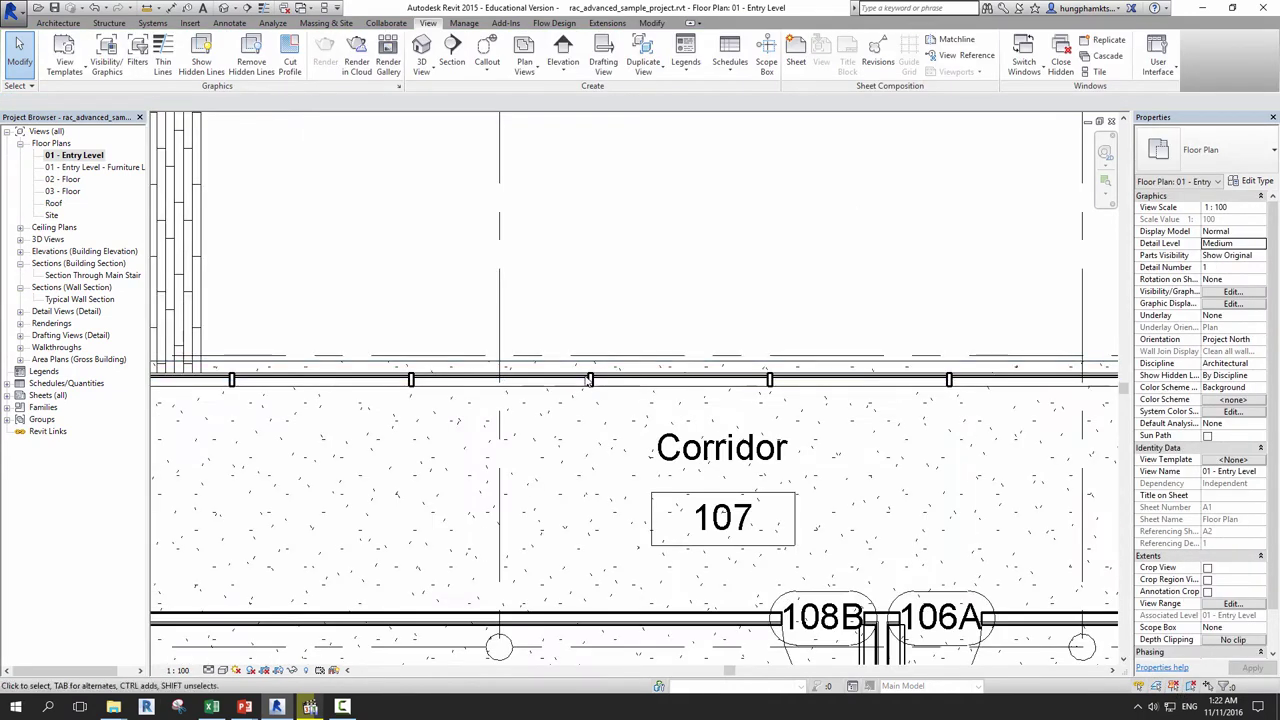
key("Tab")
key("Tab")
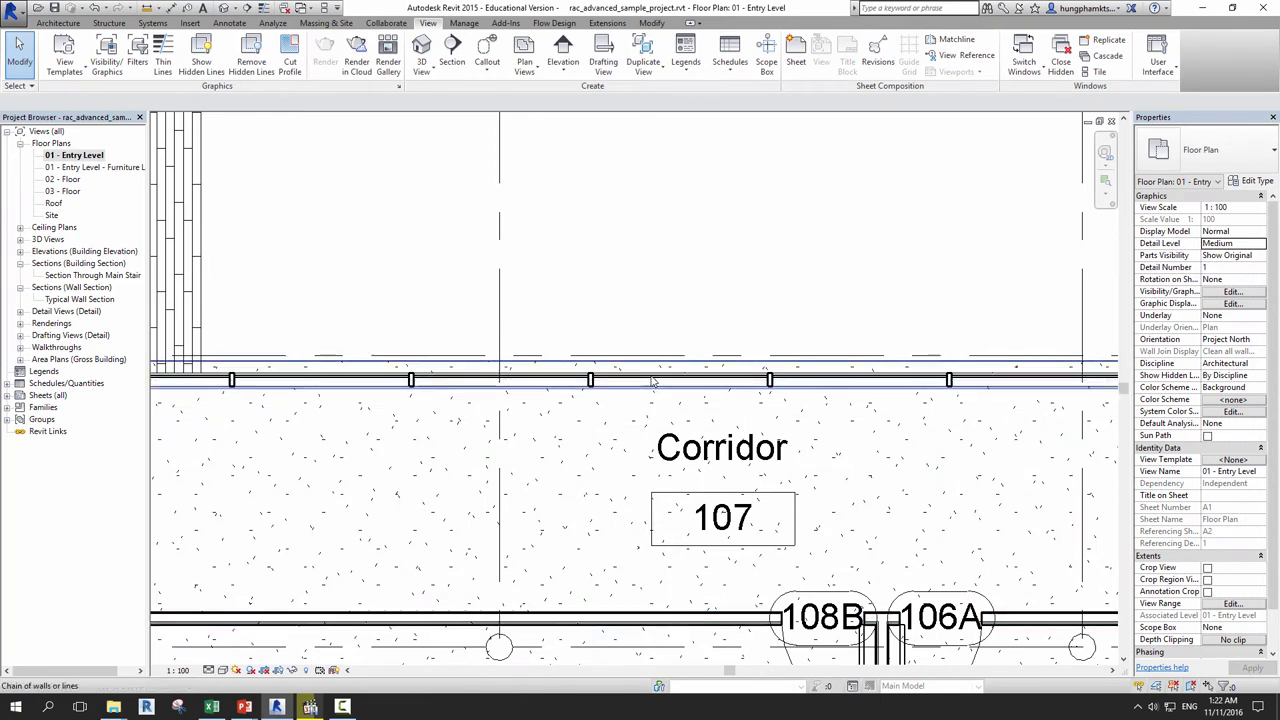
key("Tab")
key("Tab")
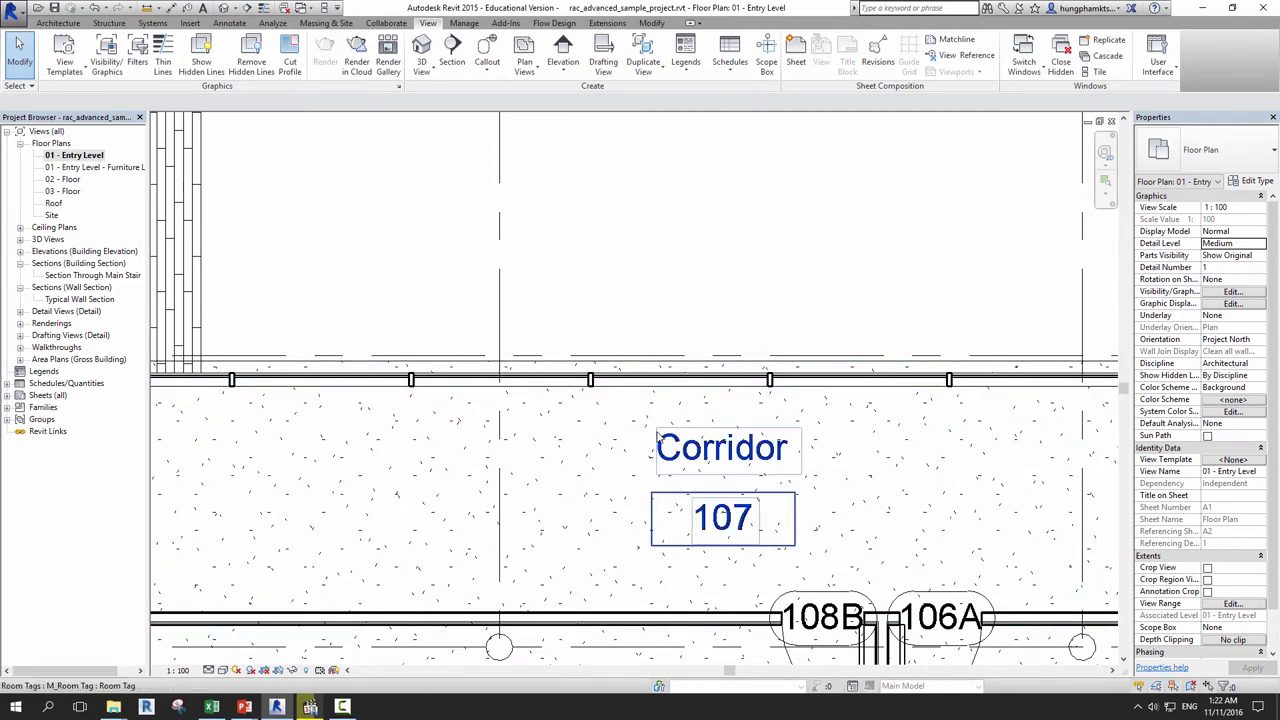
key("Tab")
key("Tab")
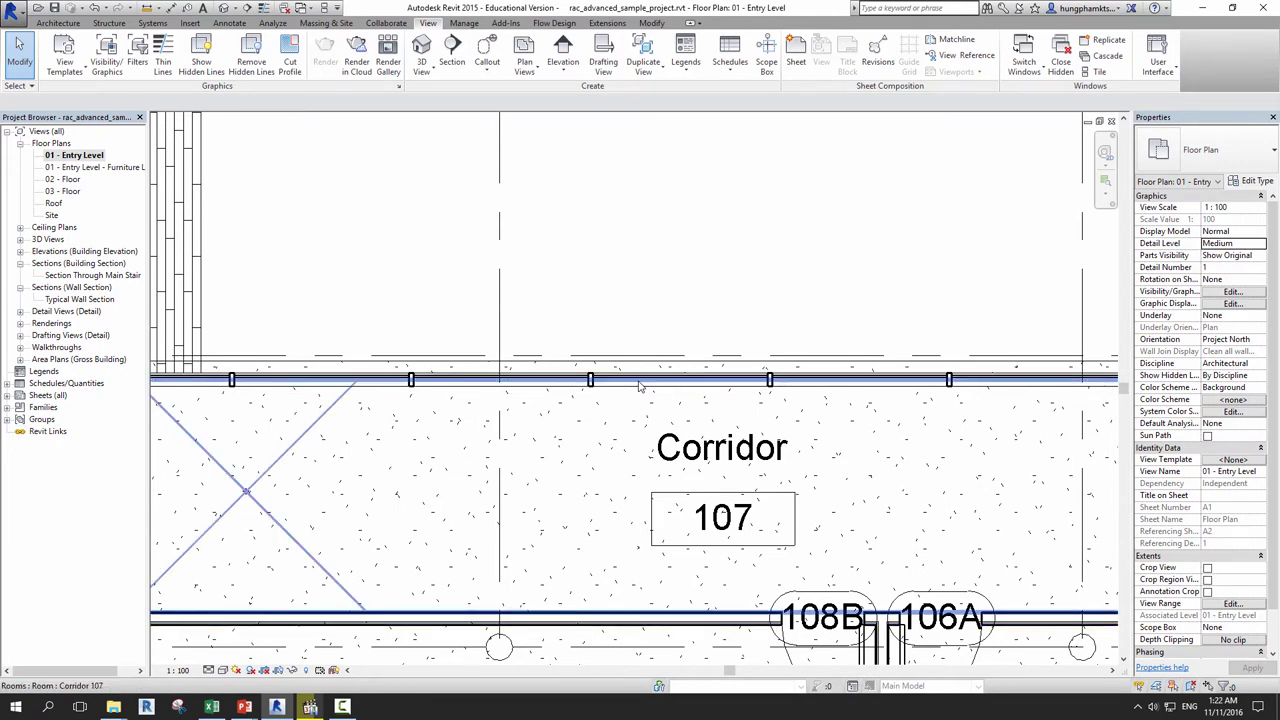
key("Tab")
key("Tab")
left_click(641, 388)
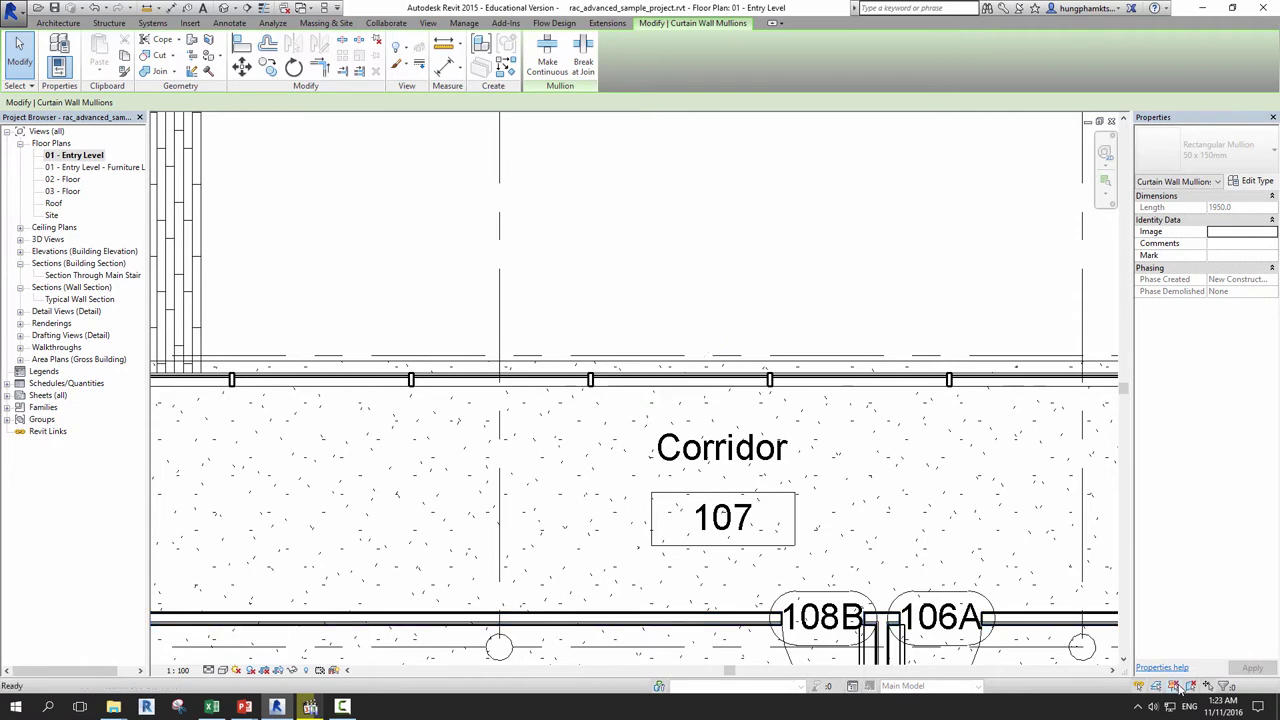
key("Escape")
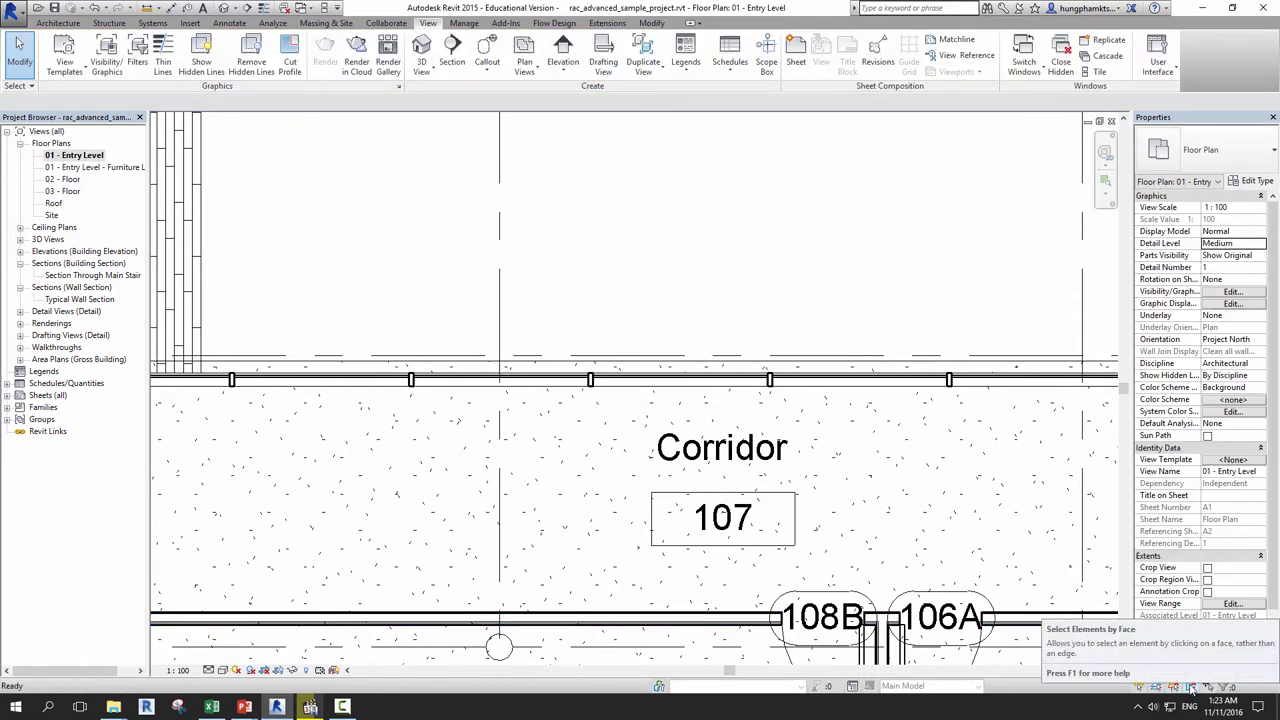
scroll(706, 300, "down", 3)
scroll(706, 400, "down", 3)
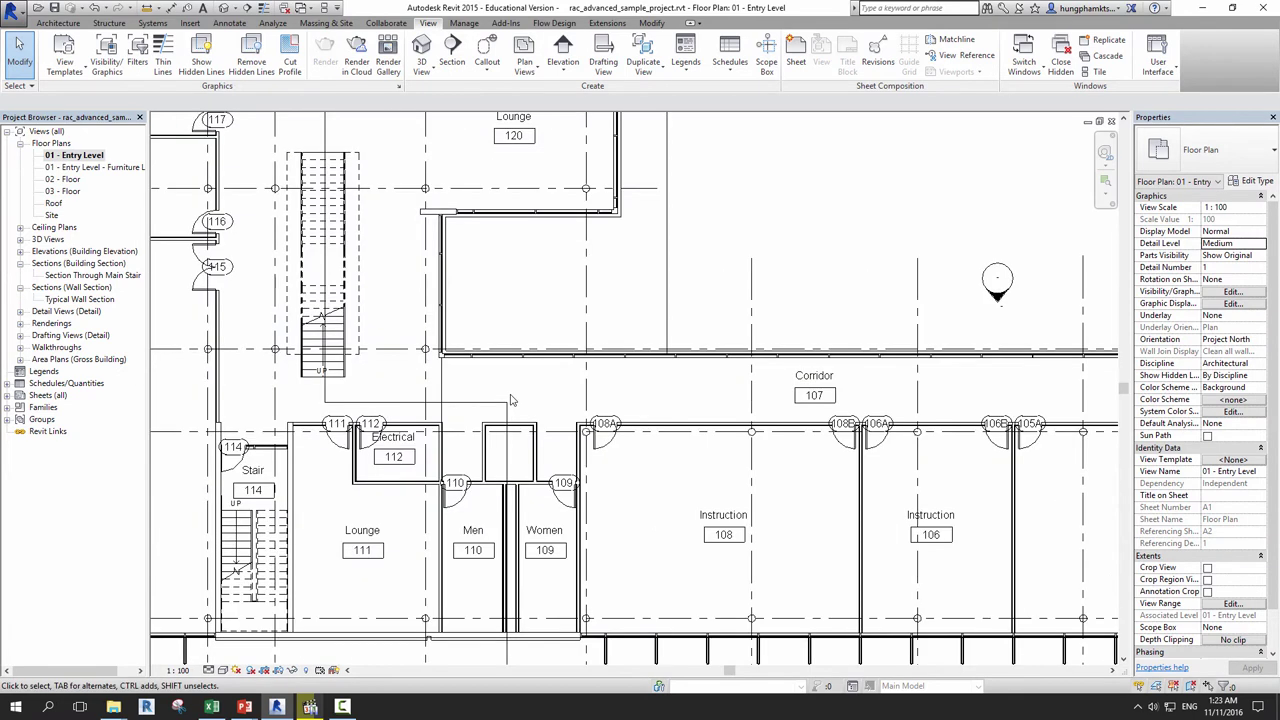
scroll(517, 400, "up", 2)
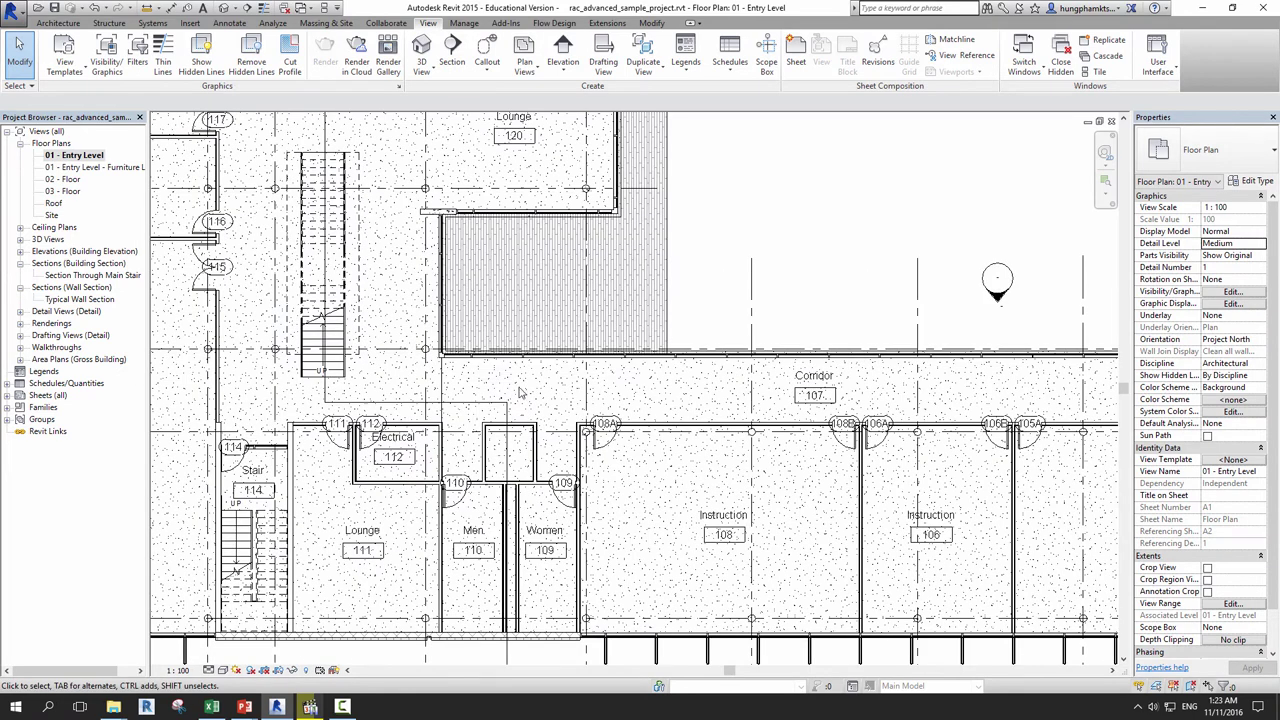
scroll(519, 393, "down", 2)
scroll(650, 452, "up", 1)
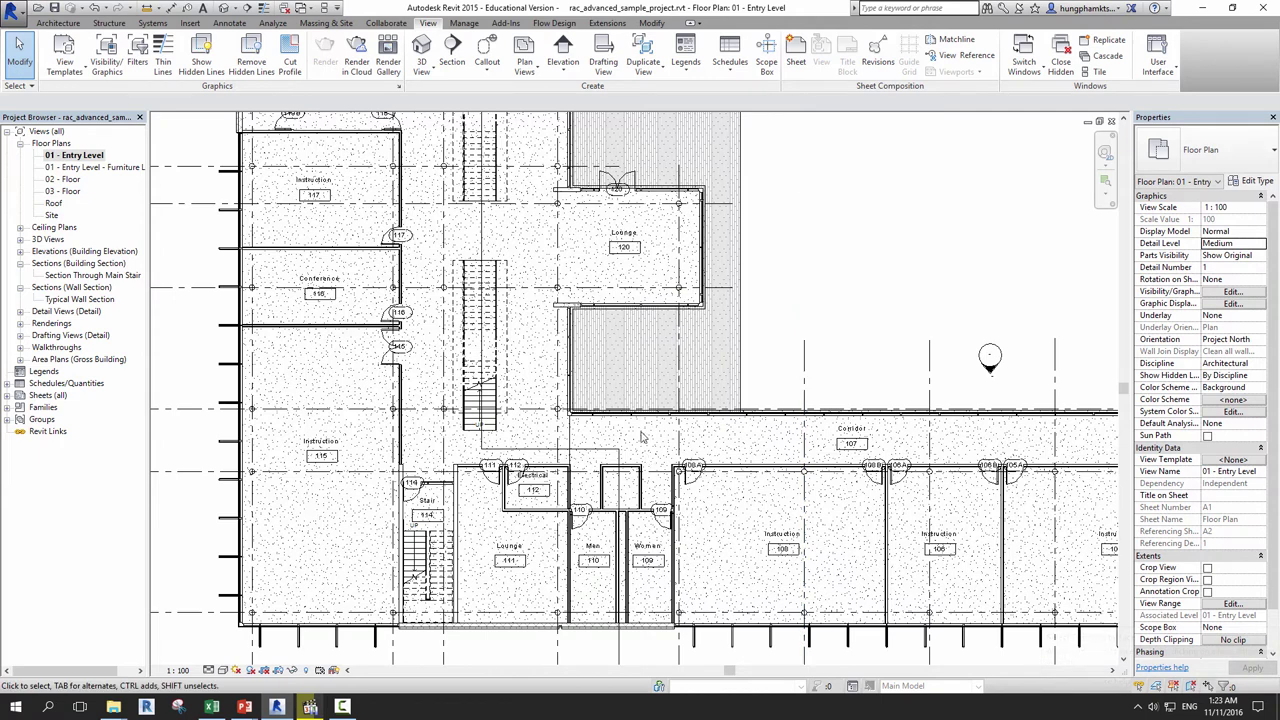
left_click(1196, 690)
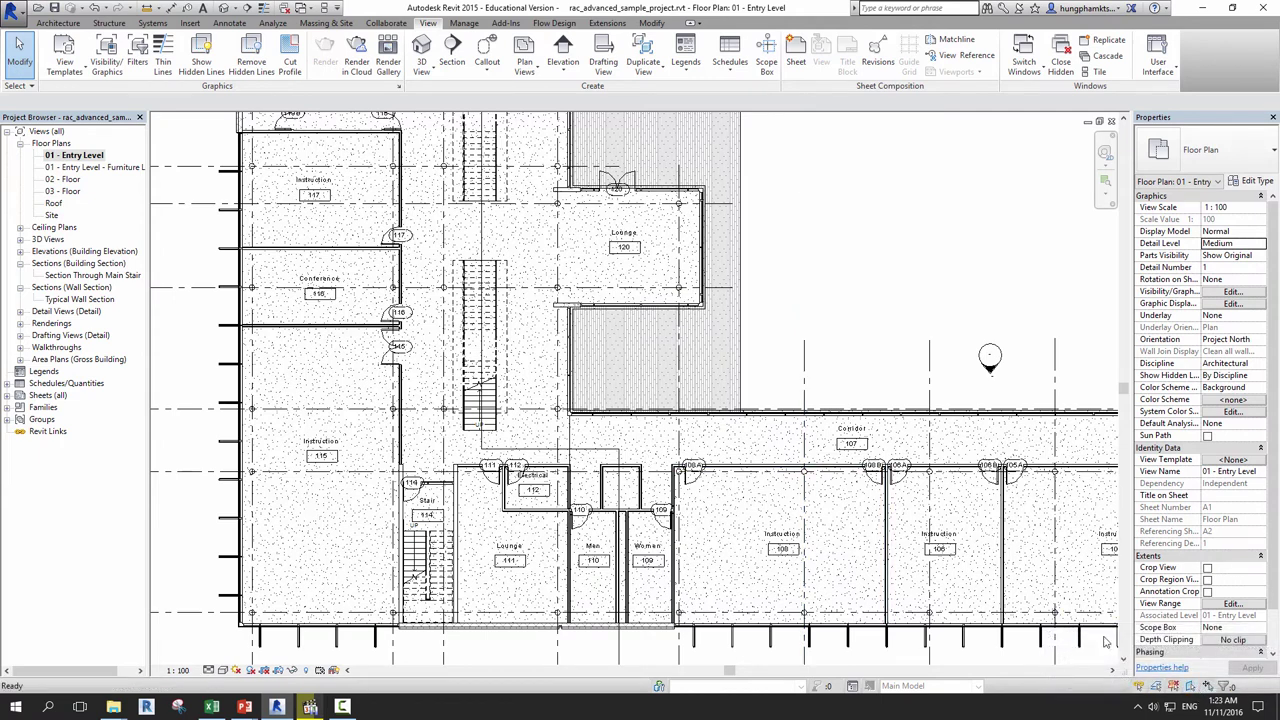
left_click(652, 440)
scroll(652, 440, "down", 2)
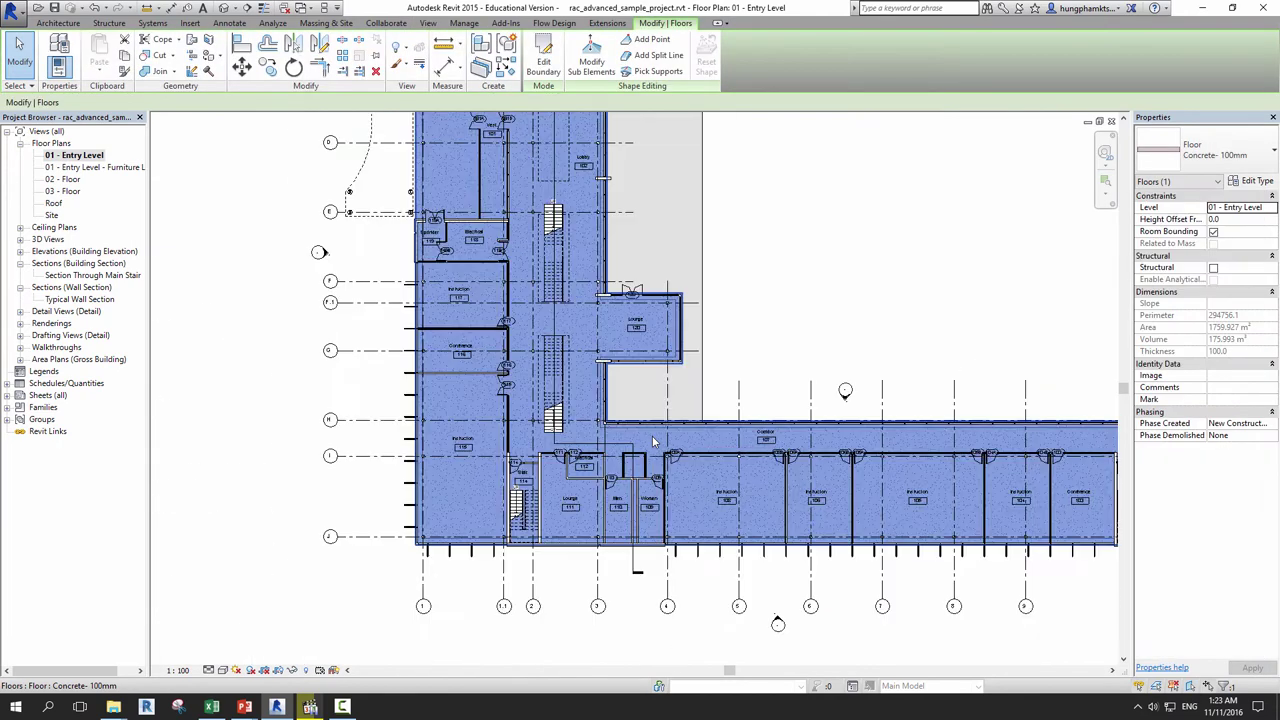
mouse_move(652, 440)
middle_mouse_down()
mouse_move(650, 484)
mouse_move(609, 551)
middle_mouse_up()
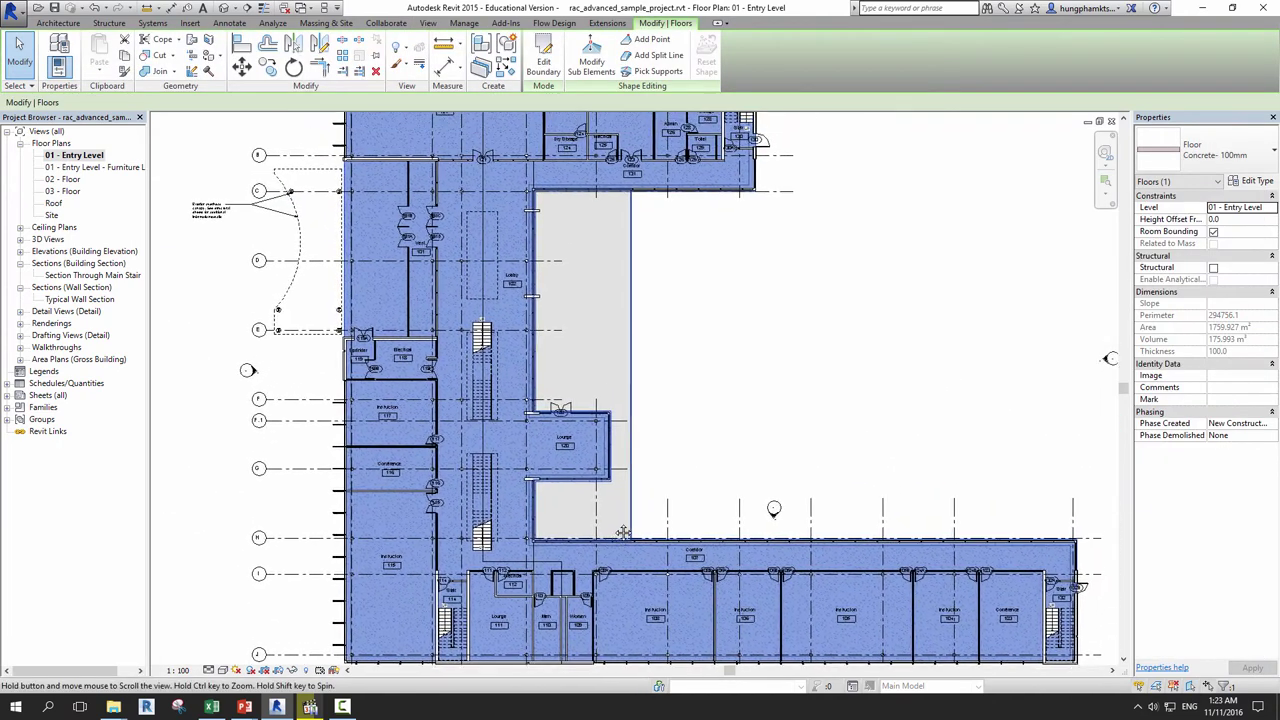
left_click(775, 448)
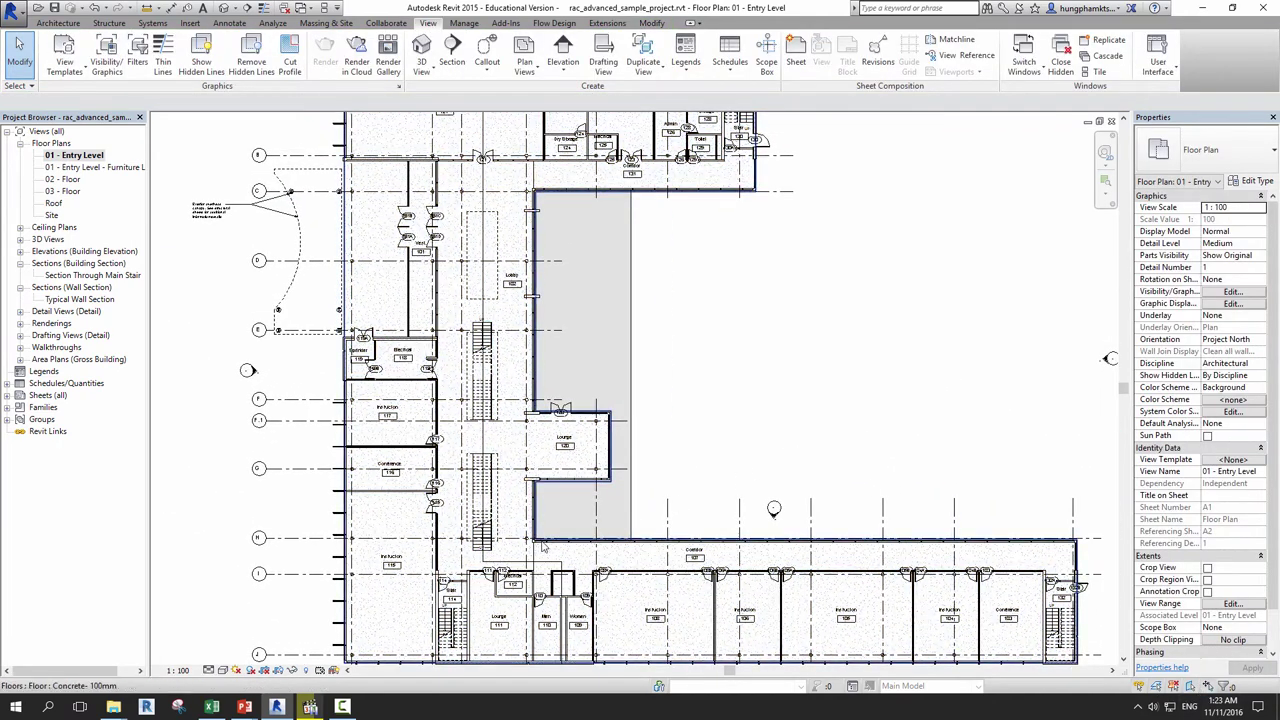
scroll(535, 436, "up", 2)
scroll(535, 436, "up", 2)
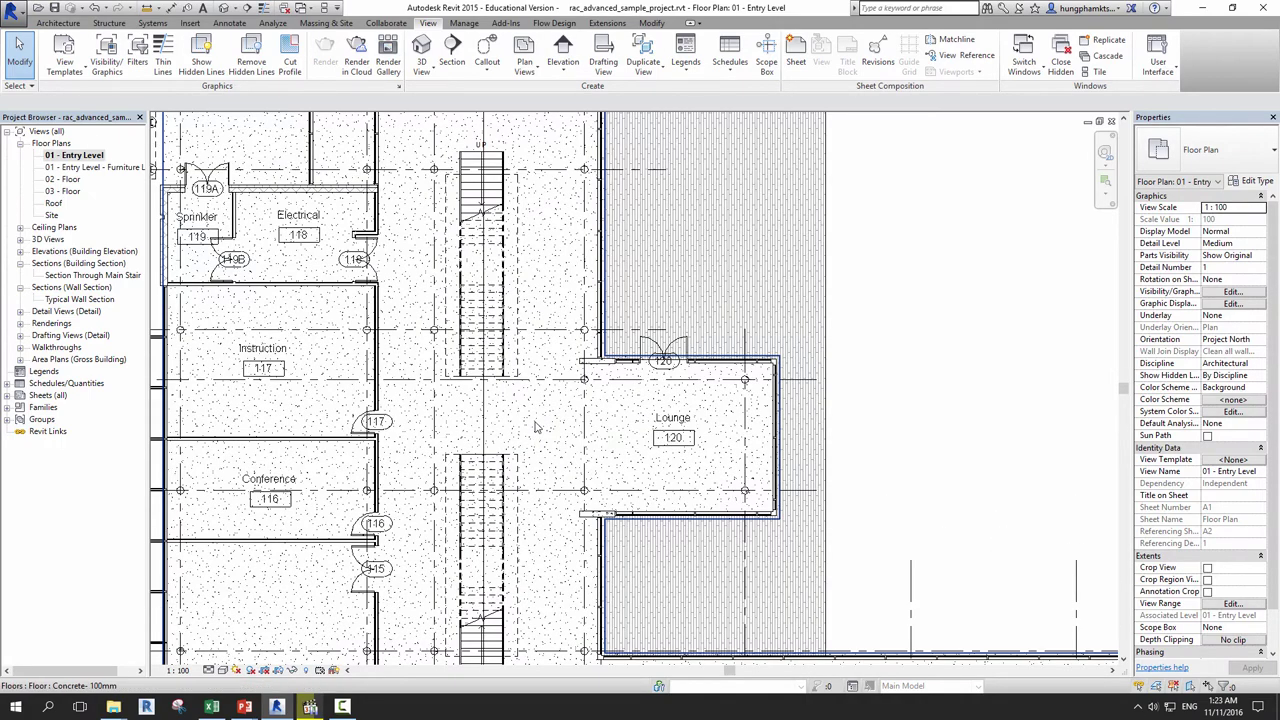
left_click(535, 427)
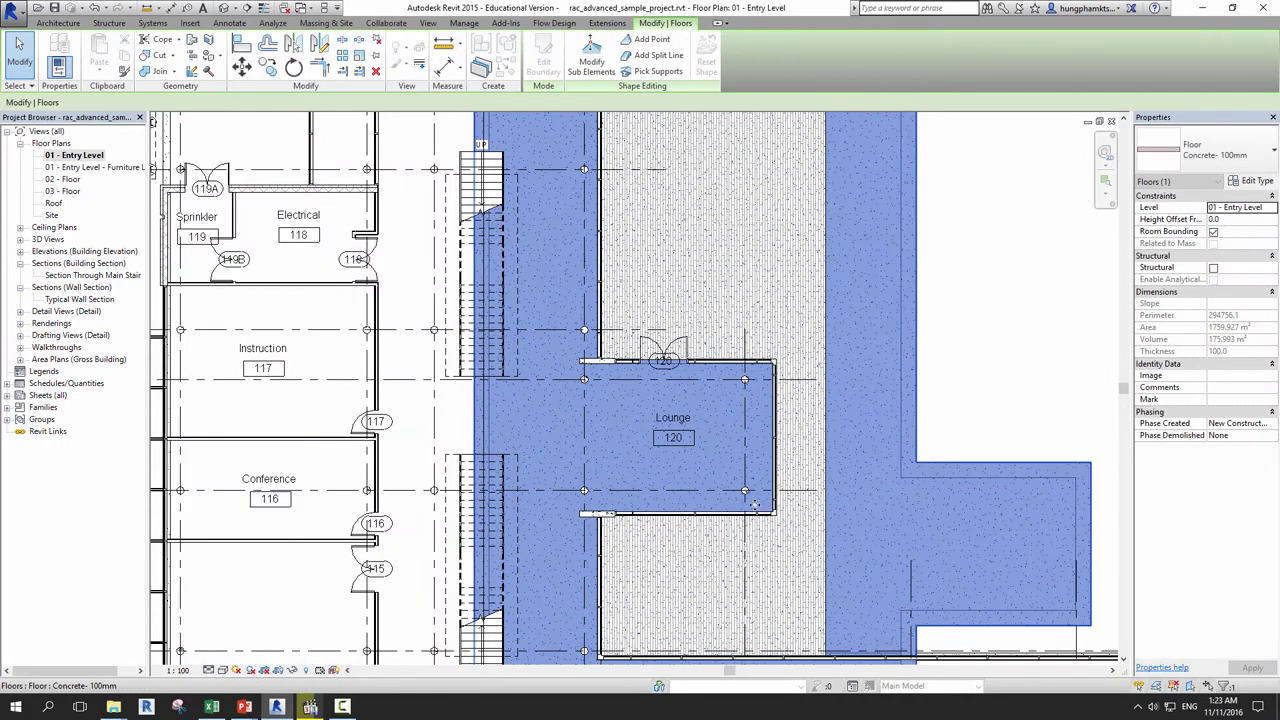
scroll(746, 501, "down", 2)
scroll(746, 501, "down", 2)
scroll(746, 501, "down", 2)
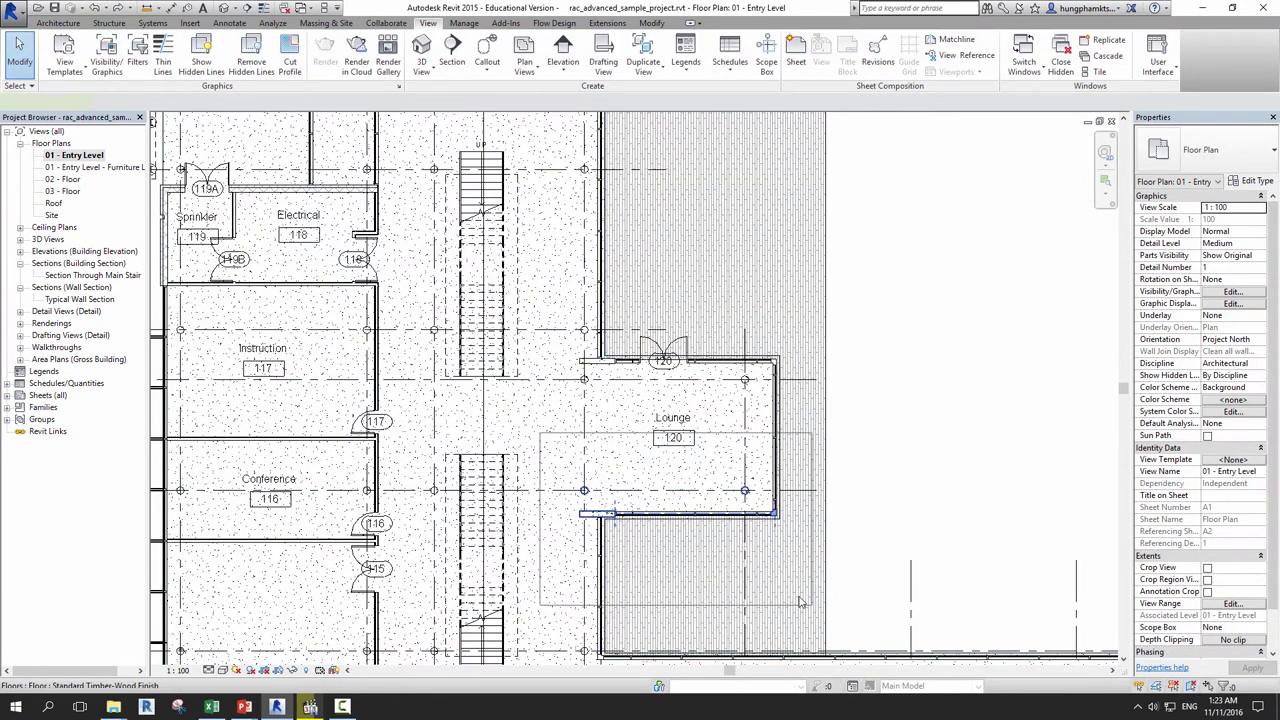
left_click_drag(538, 432, 812, 610)
left_click_drag(526, 428, 830, 580)
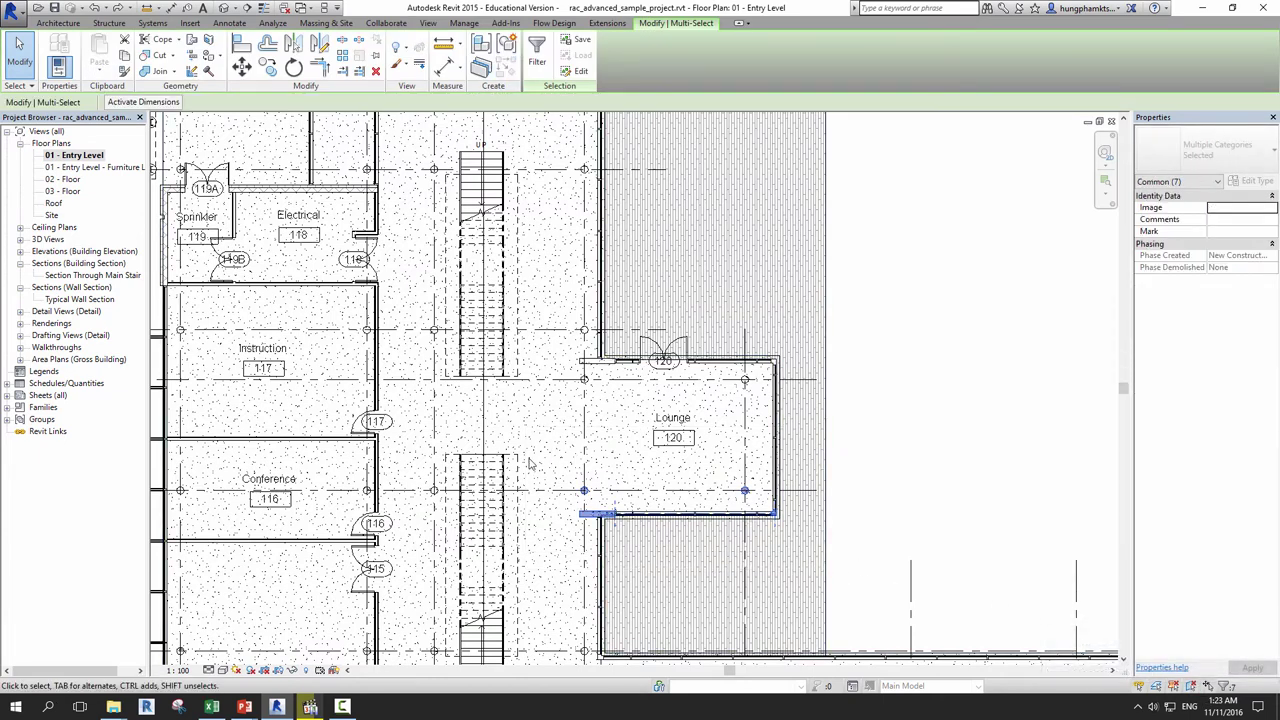
left_click_drag(538, 432, 882, 588)
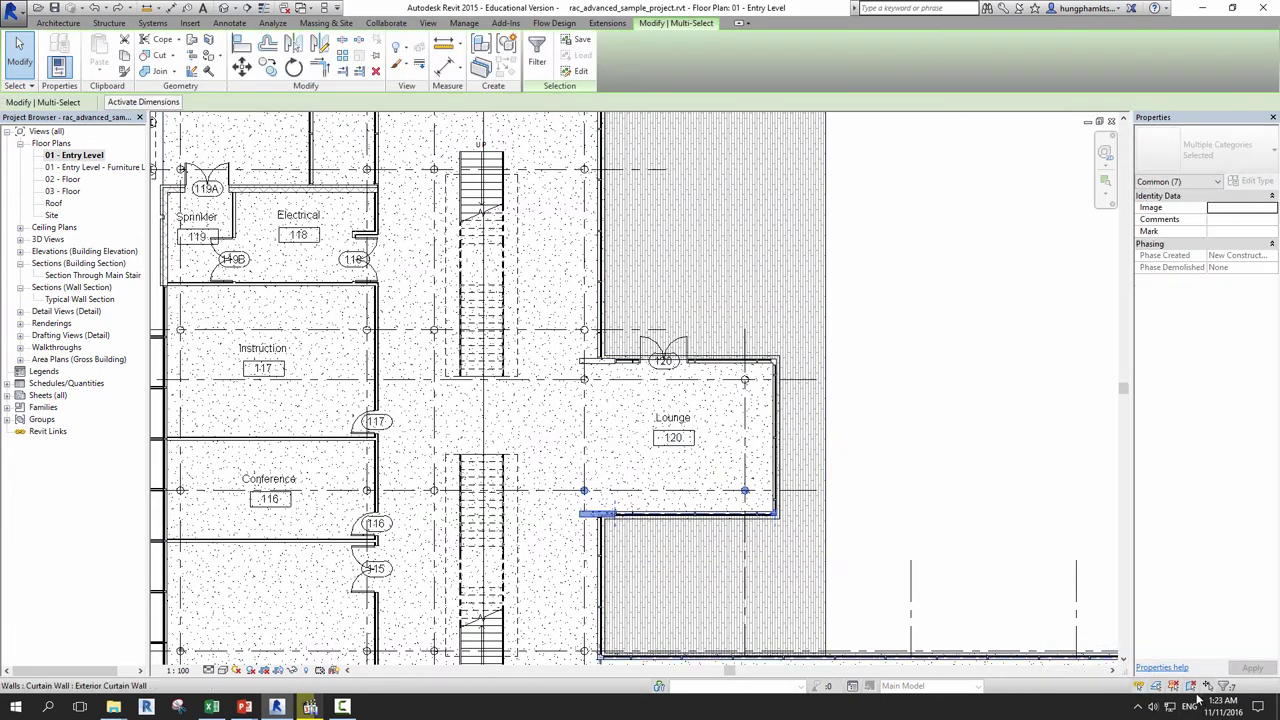
key("Escape")
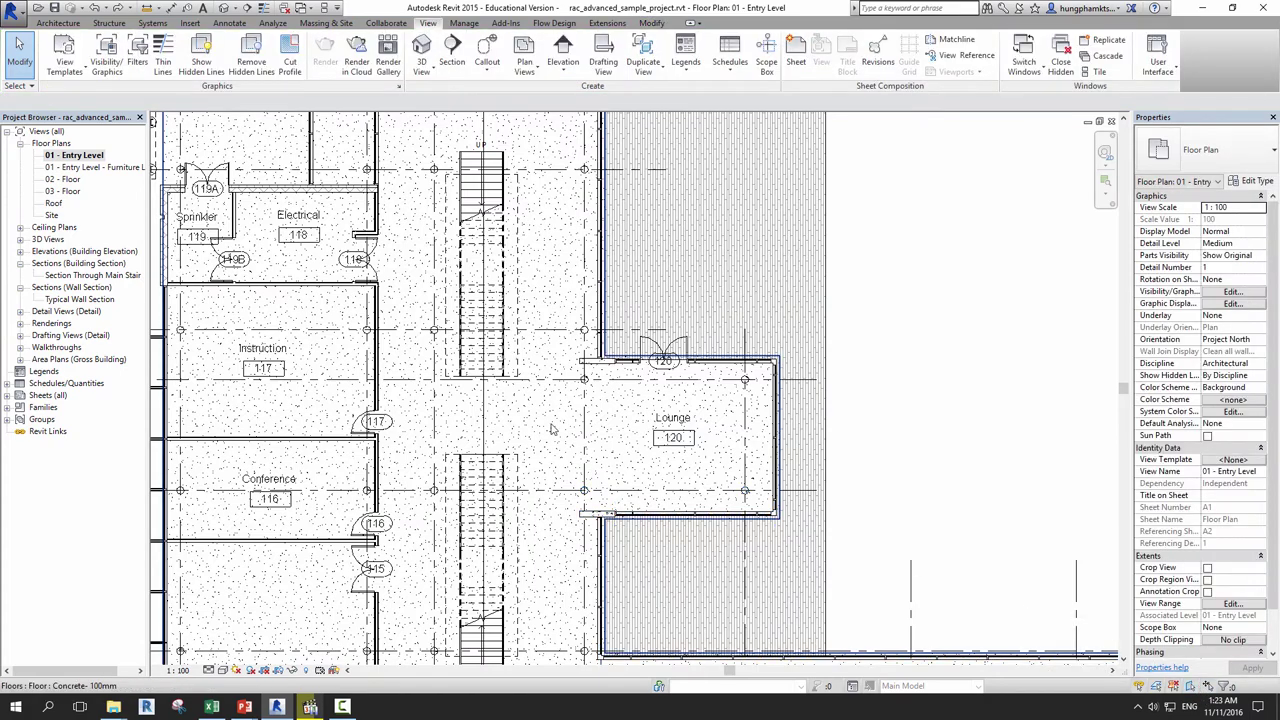
left_click(551, 429)
scroll(656, 500, "down", 2)
scroll(656, 500, "down", 2)
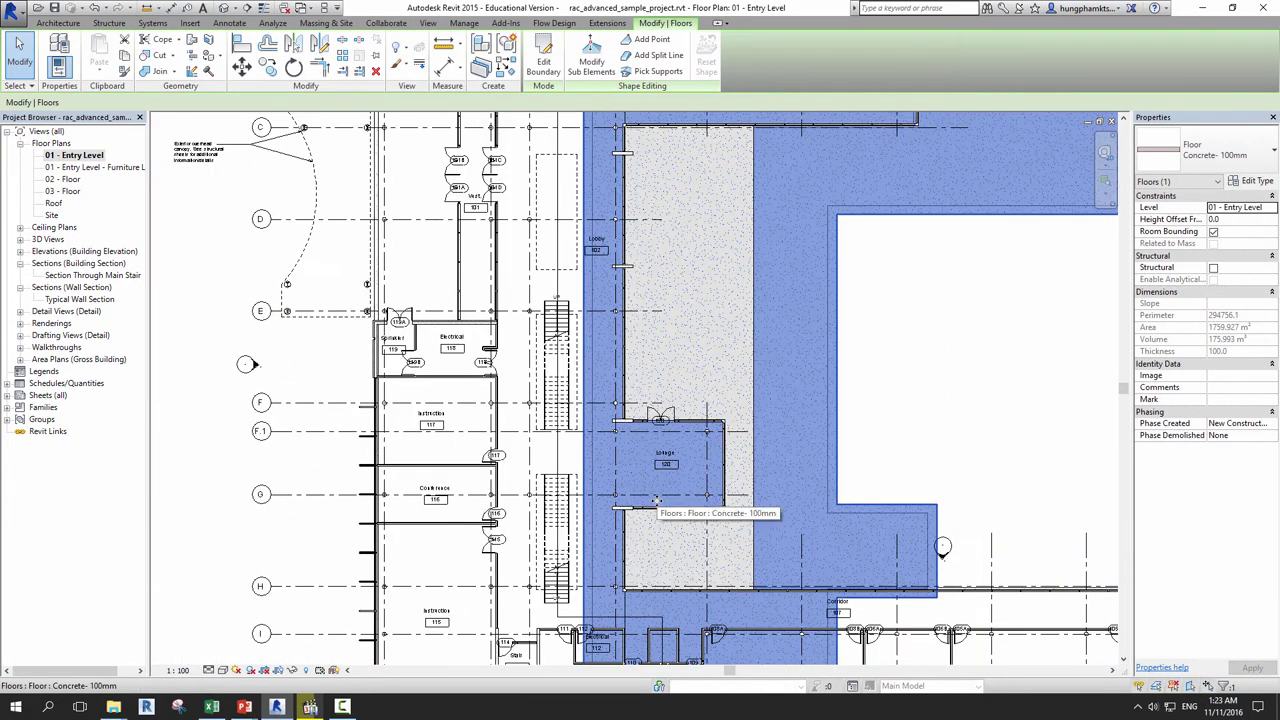
scroll(656, 500, "up", 3)
key("Escape")
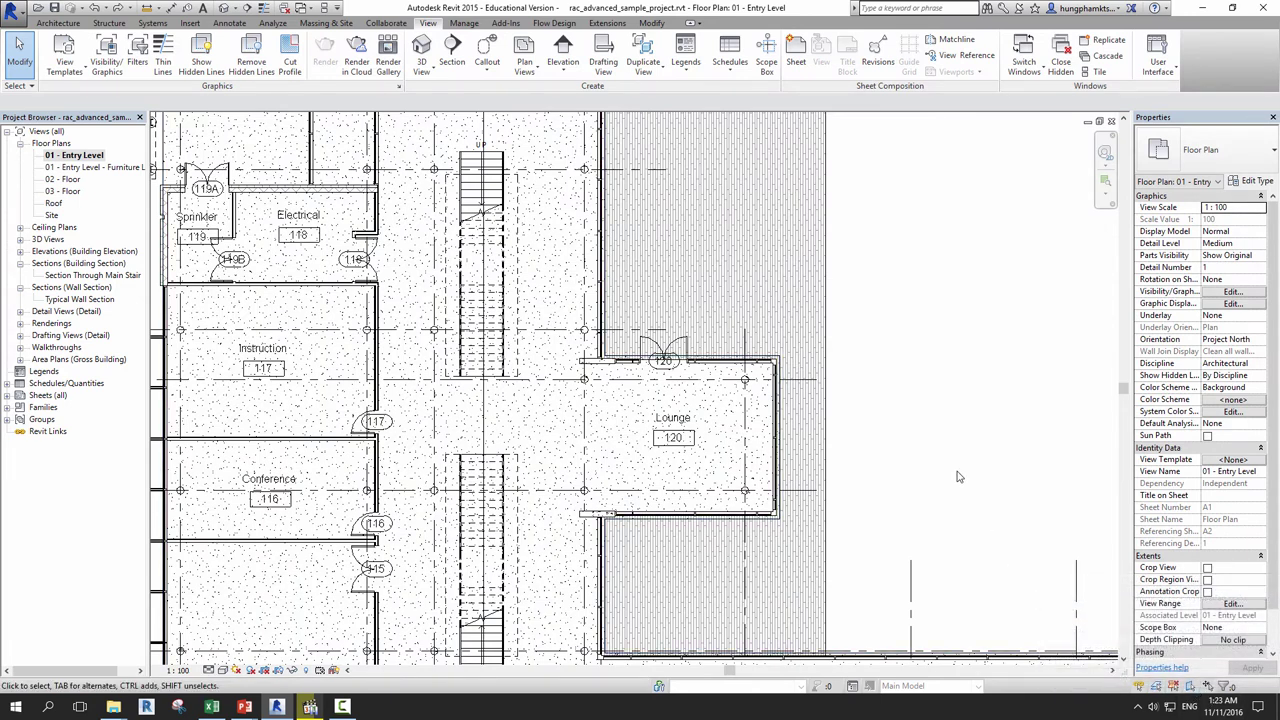
Switch to the default 3D view, then zoom out and orbit to see the whole building and site.
left_click(229, 8)
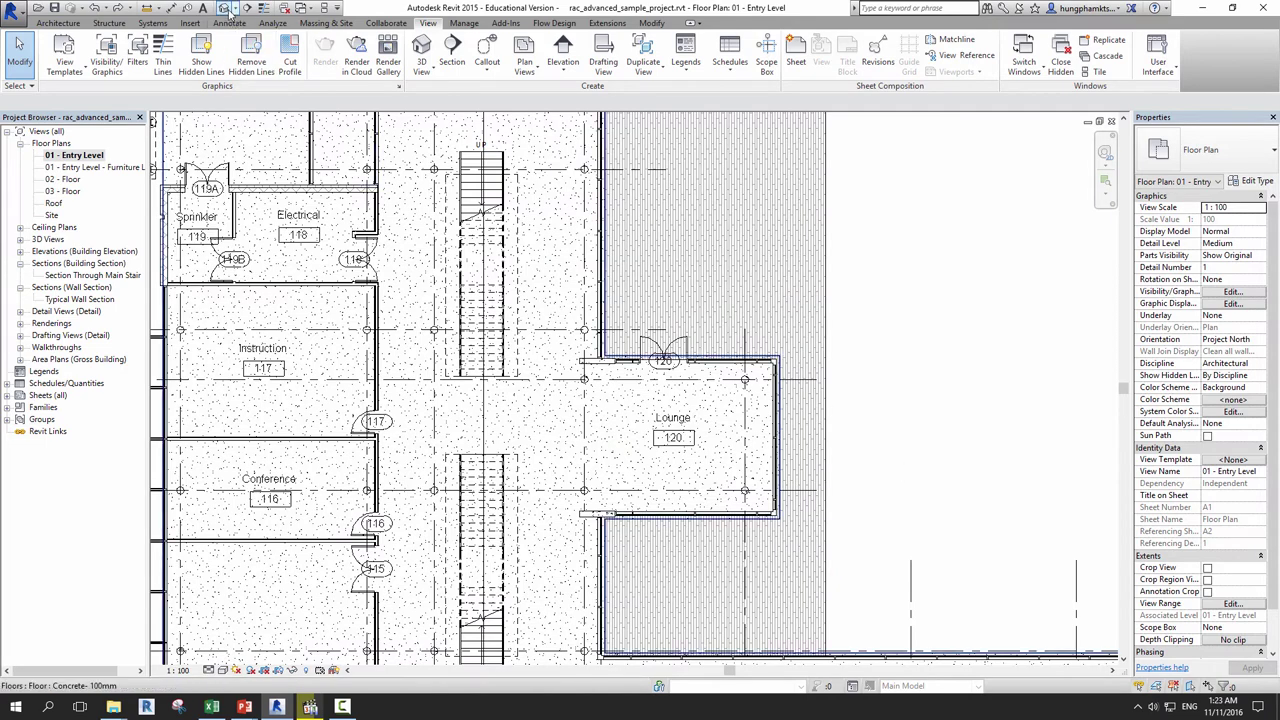
scroll(740, 387, "down", 3)
scroll(740, 387, "down", 3)
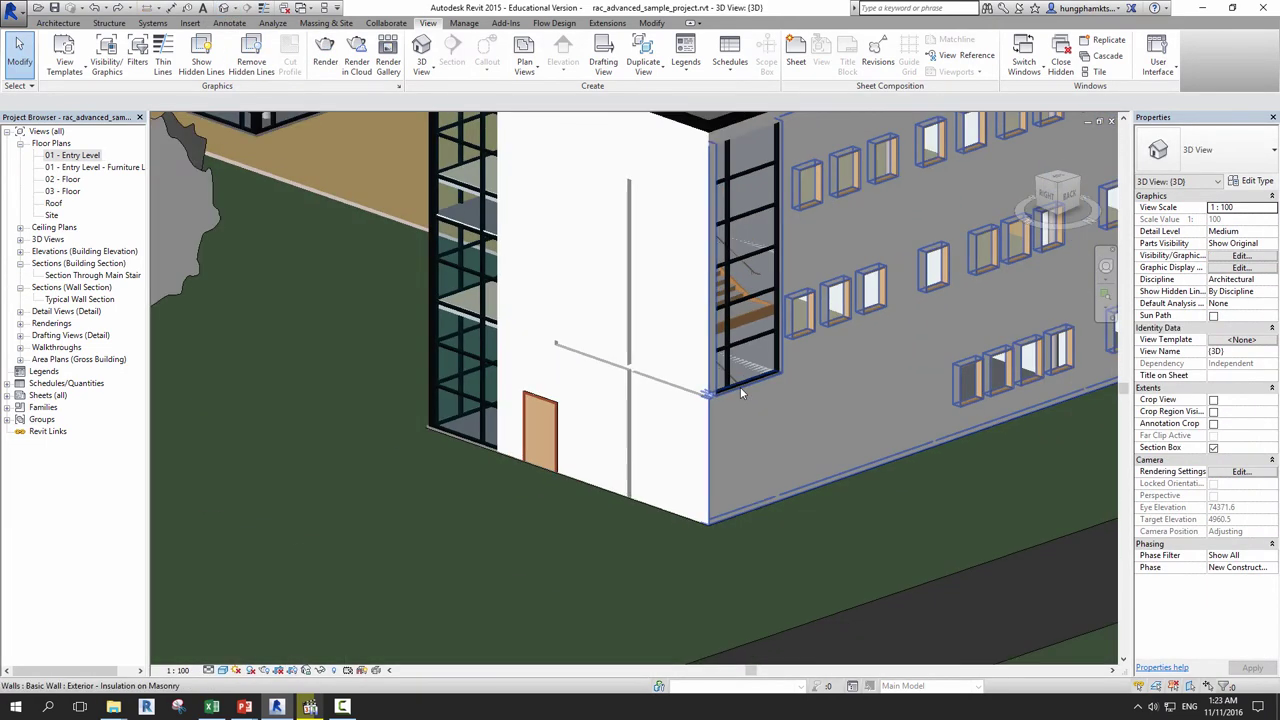
scroll(740, 387, "down", 3)
scroll(741, 388, "down", 2)
scroll(694, 444, "down", 3)
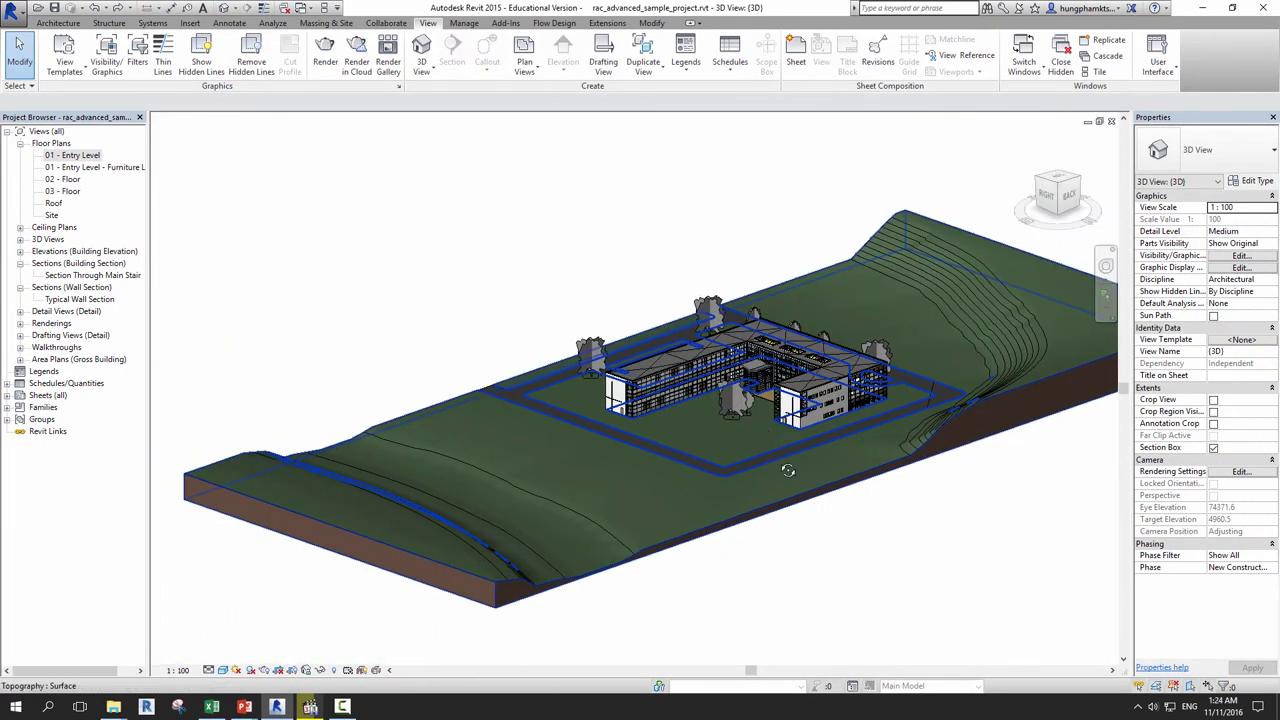
middle_click_drag(694, 444, 793, 362, "shift")
scroll(793, 362, "up", 4)
scroll(793, 362, "up", 2)
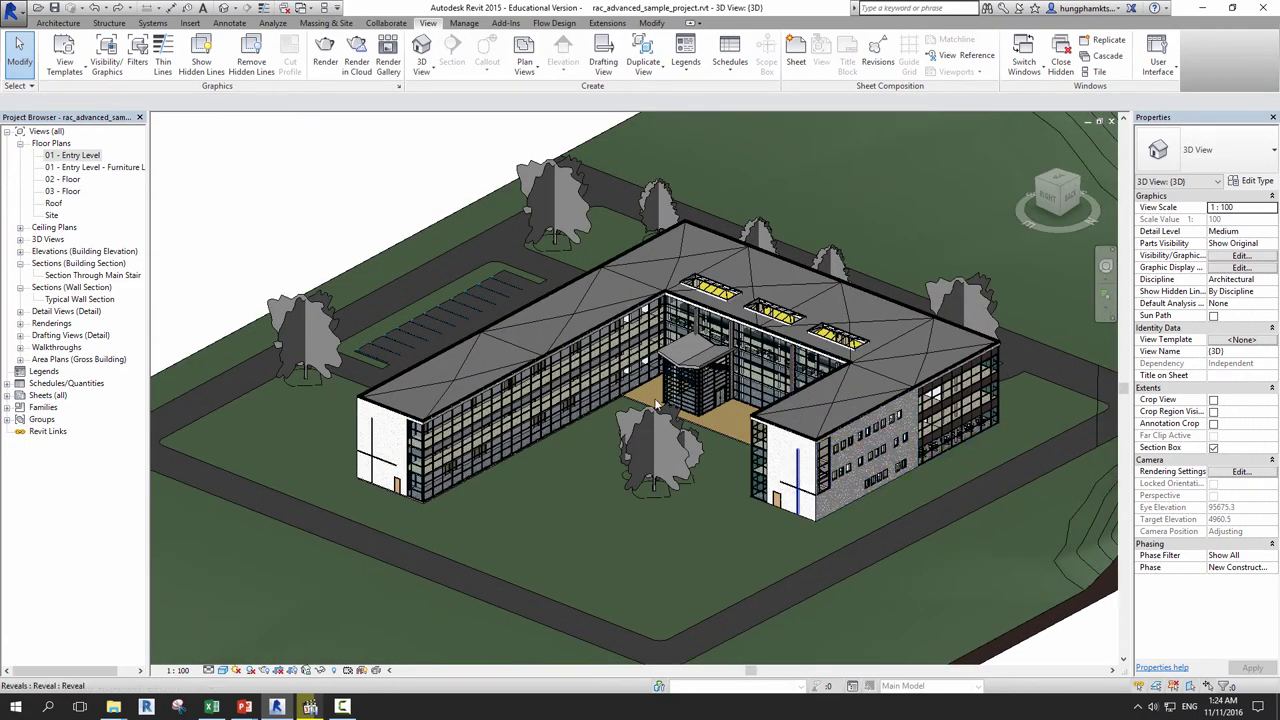
left_click(58, 23)
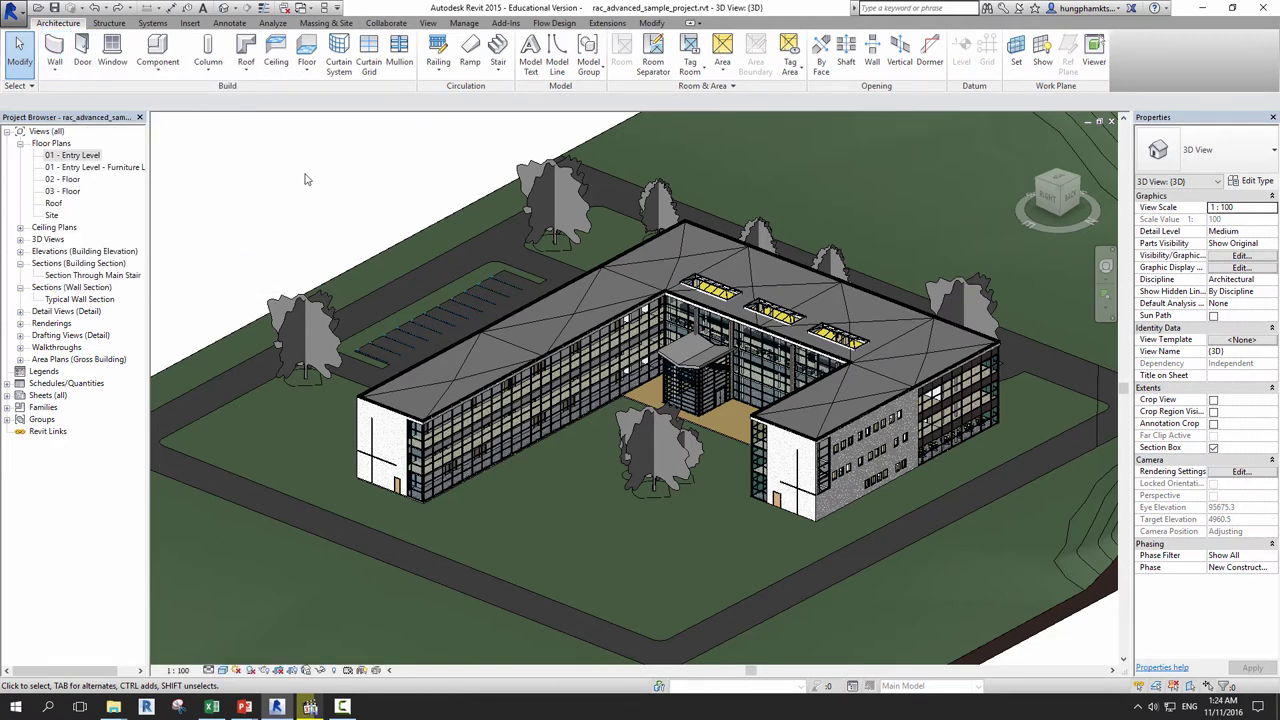
Exit the Unikey input tool from the system tray so keyboard shortcuts register in Revit.
key("a")
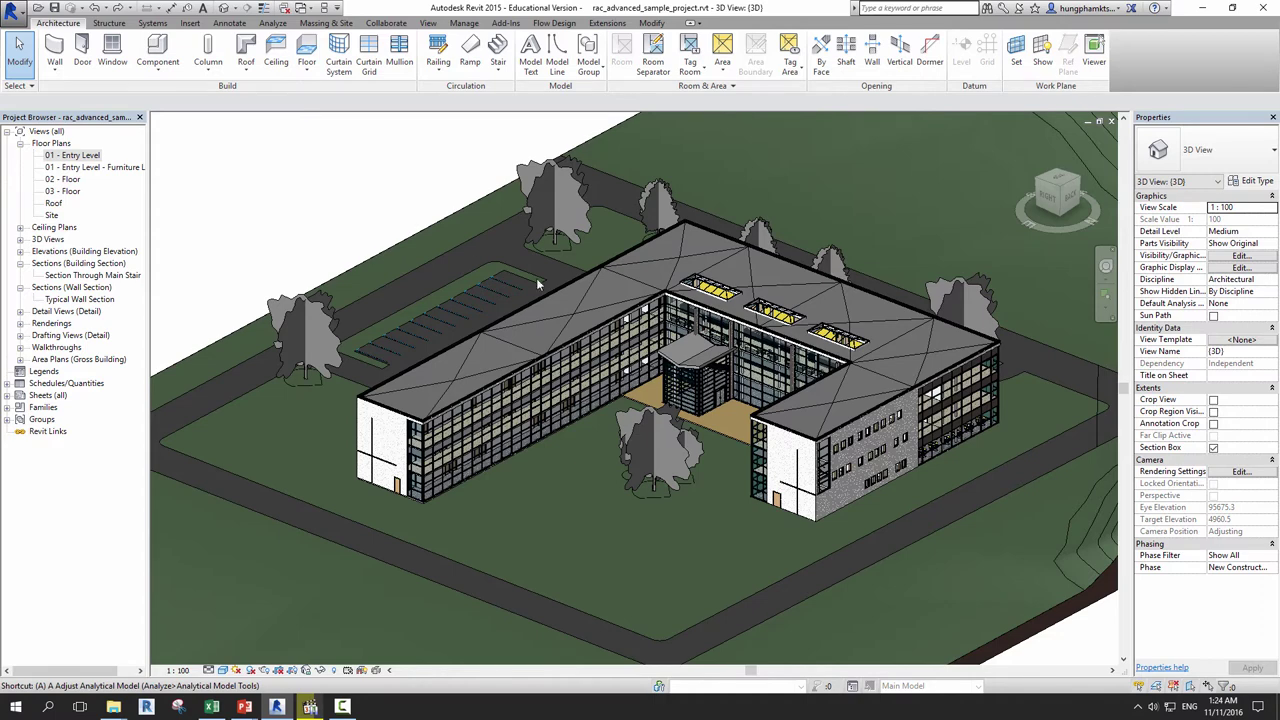
left_click(1137, 707)
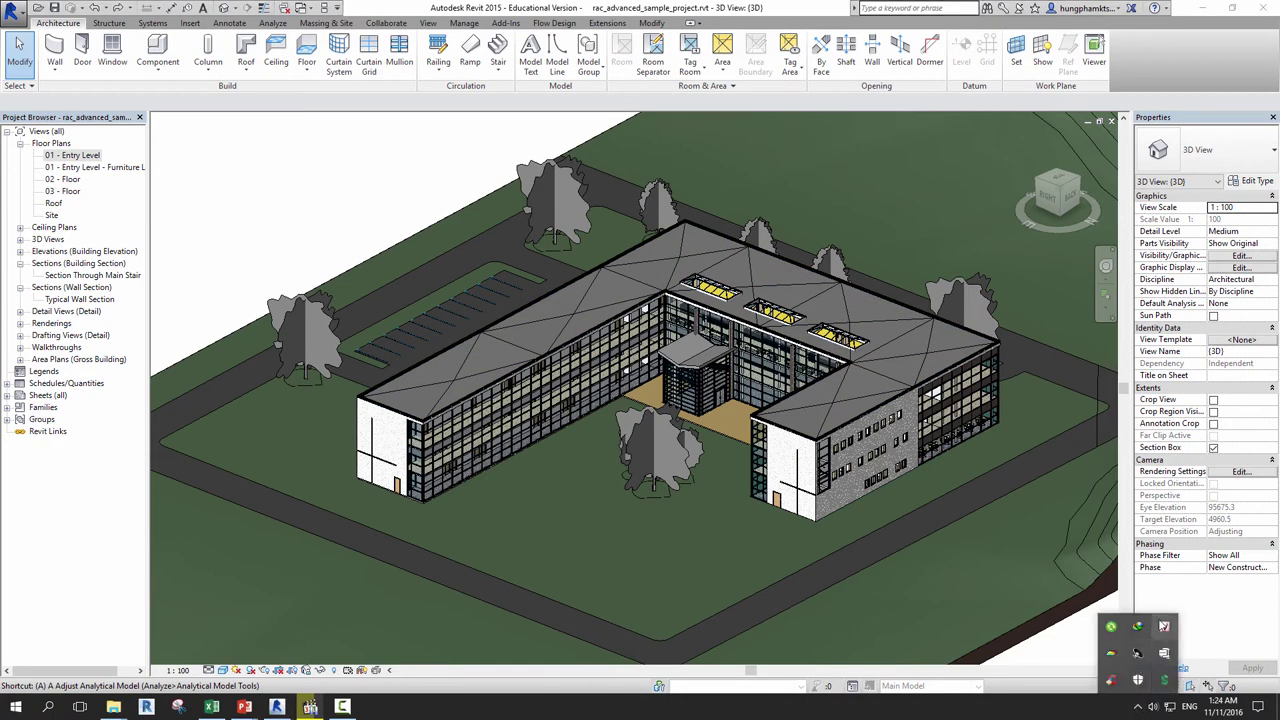
right_click(1163, 626)
left_click(1105, 608)
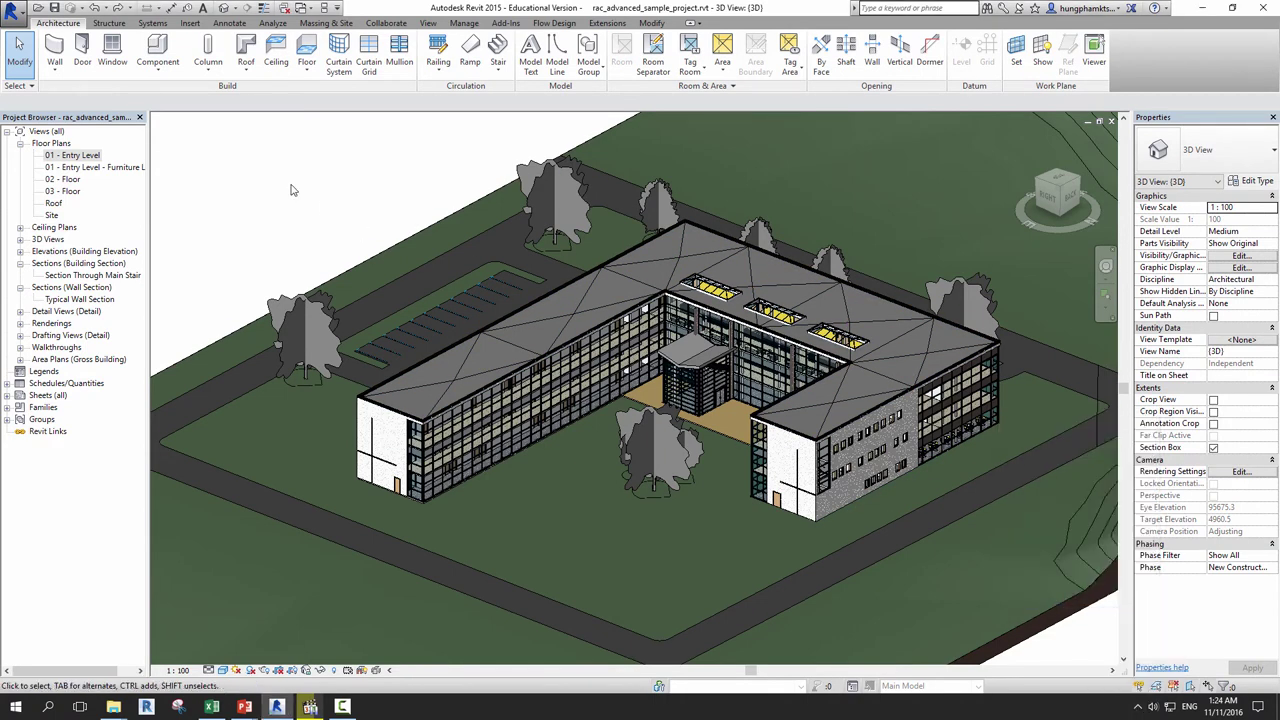
Start the Wall (WA) and MV commands by shortcut, cancelling each with Esc.
key("w")
key("a")
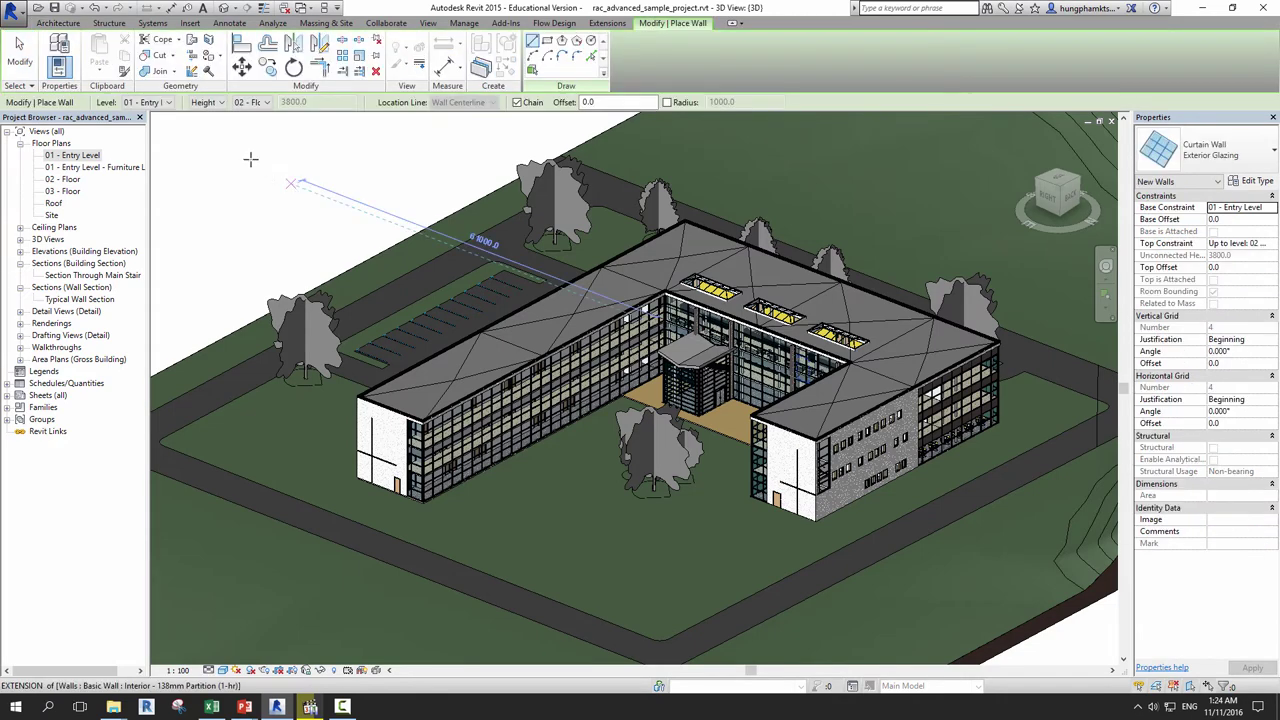
key("Escape")
key("Escape")
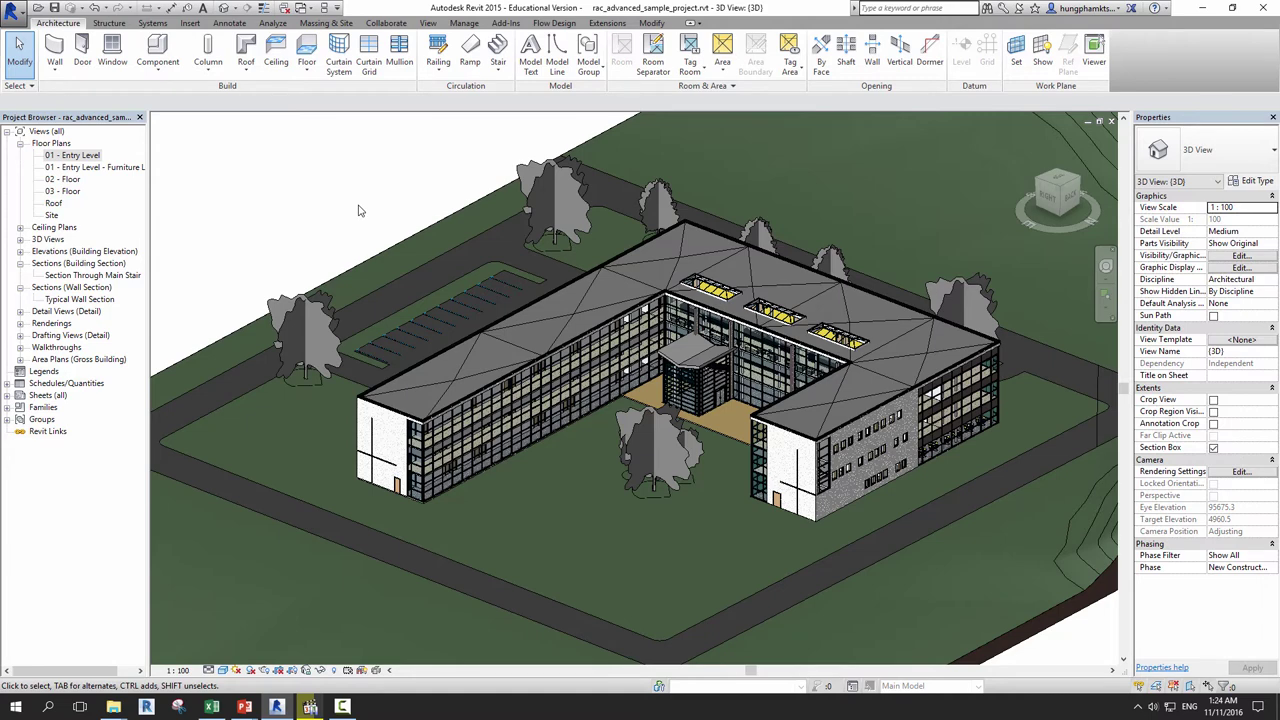
key("m")
key("v")
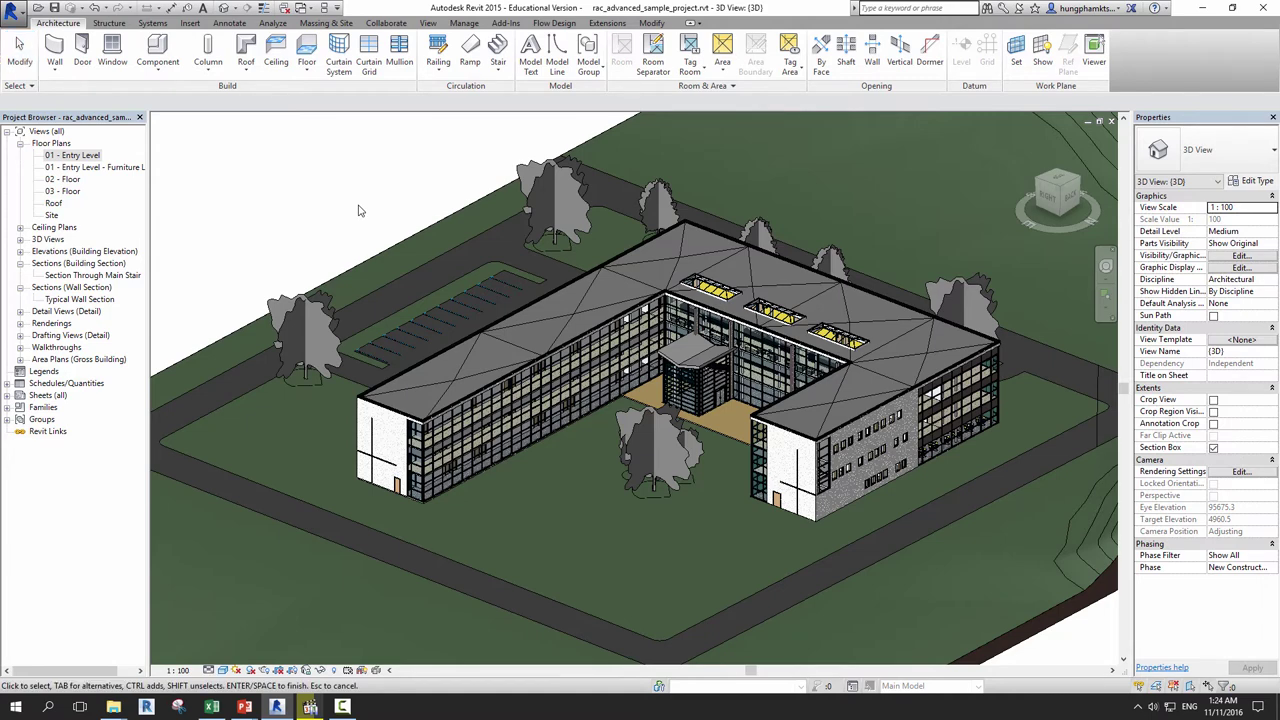
key("Escape")
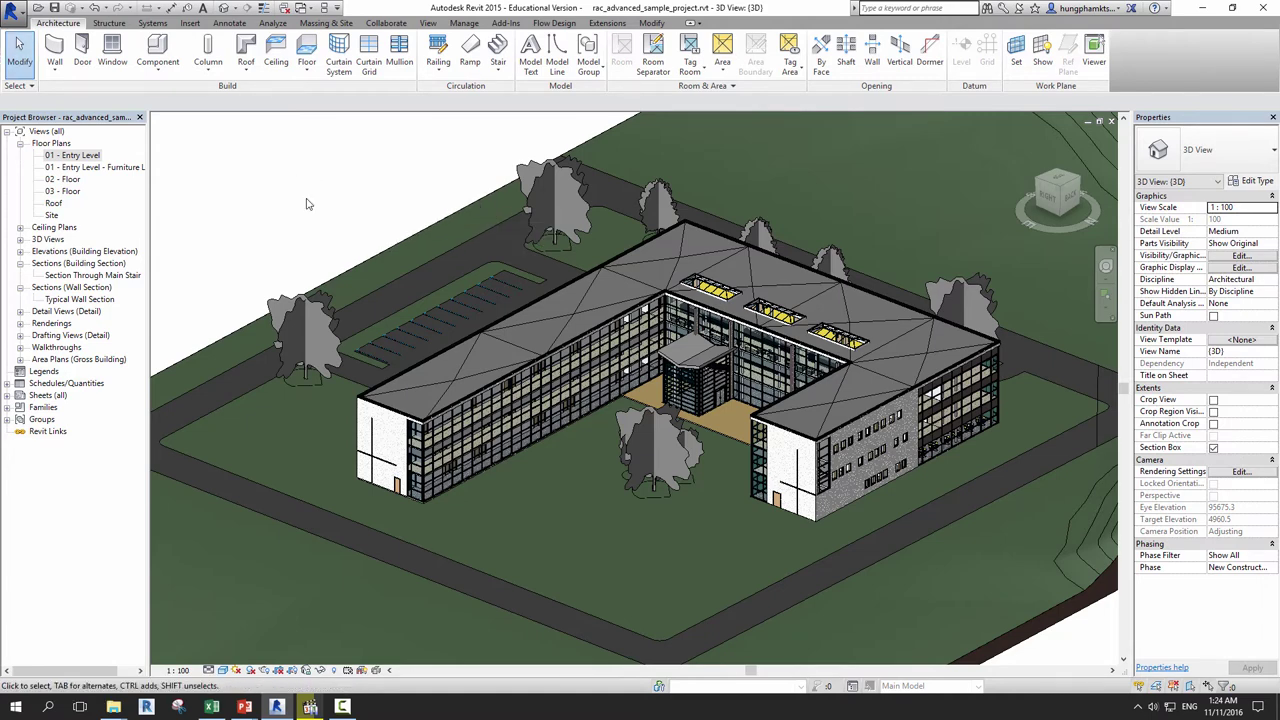
Show the Modify tab and orbit the 3D view to see the building from another angle.
left_click(651, 23)
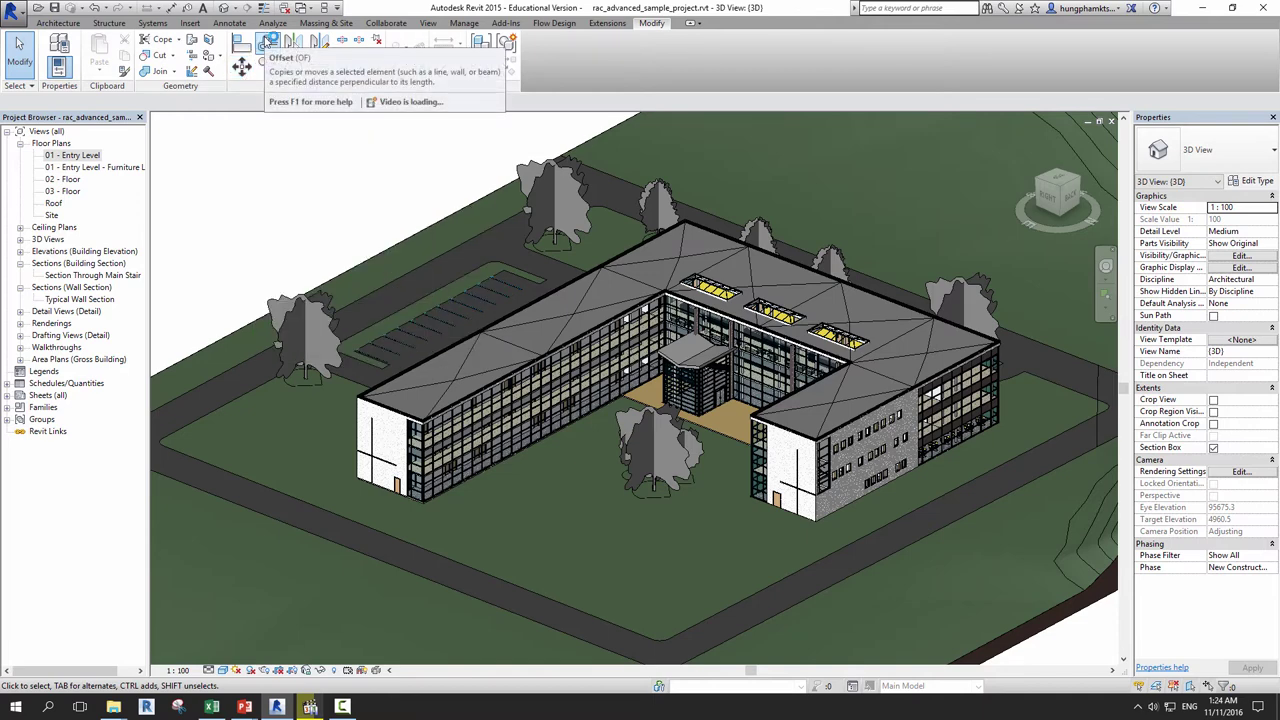
scroll(415, 169, "down", 3)
middle_click_drag(415, 169, 668, 295, "shift")
scroll(668, 295, "up", 4)
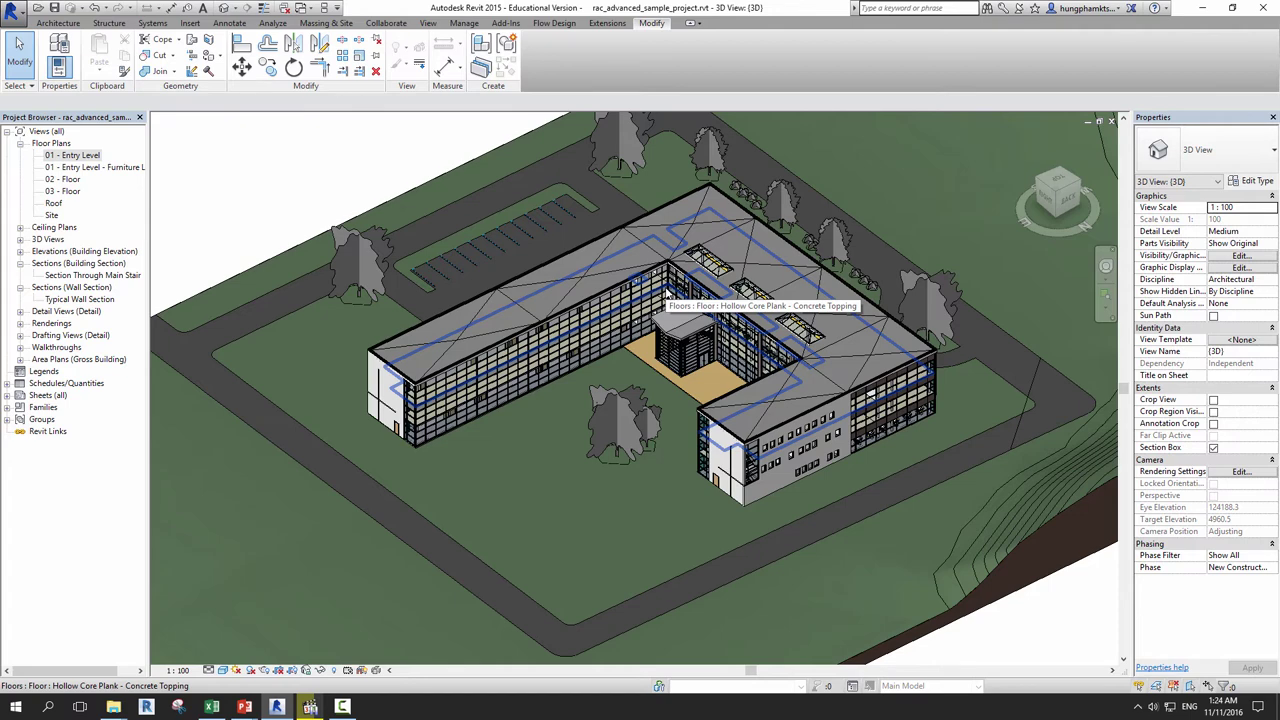
Open Keyboard Shortcuts with the KS shortcut, then close it.
key("k")
key("s")
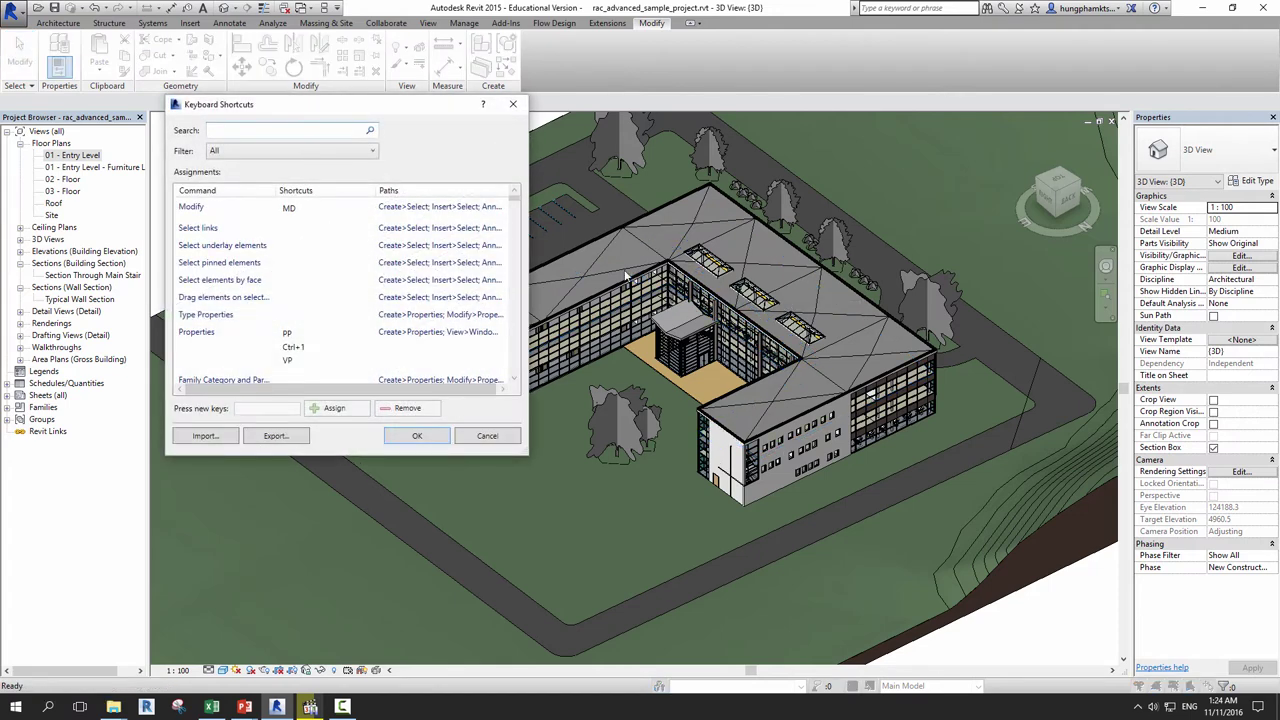
left_click(513, 104)
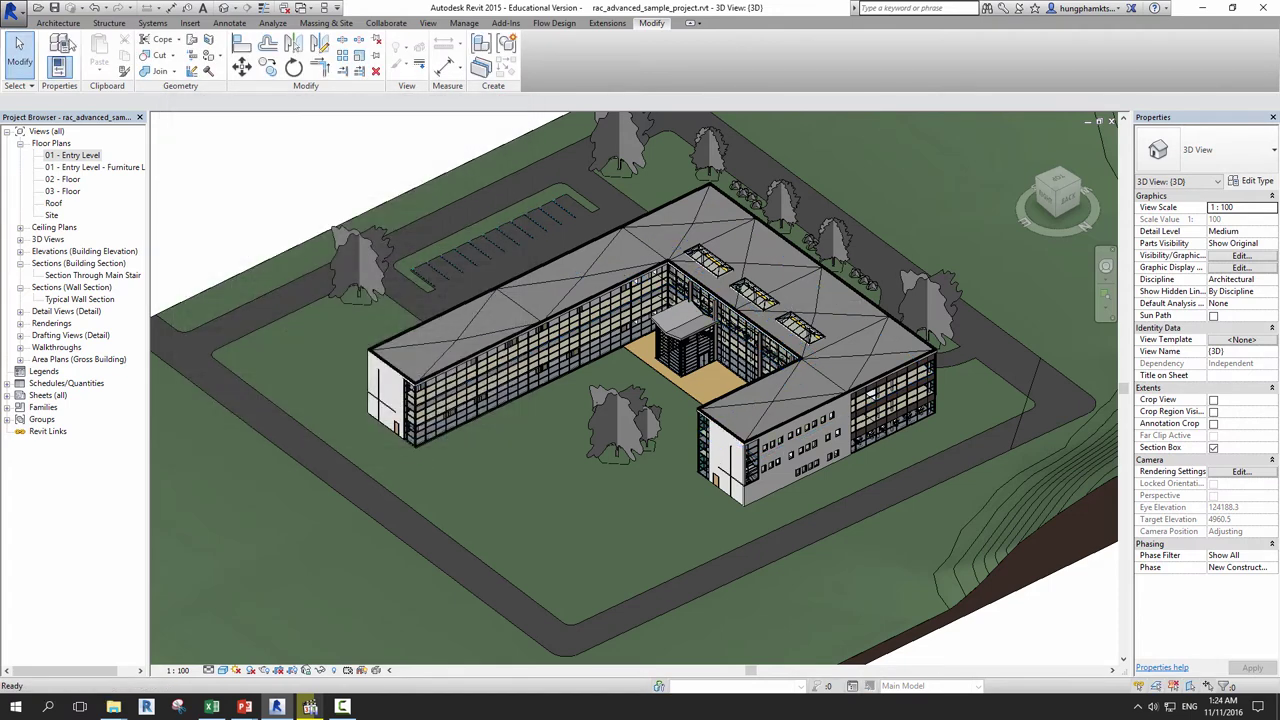
Reach Keyboard Shortcuts through Options > User Interface > Customize, then close both dialogs.
left_click(14, 8)
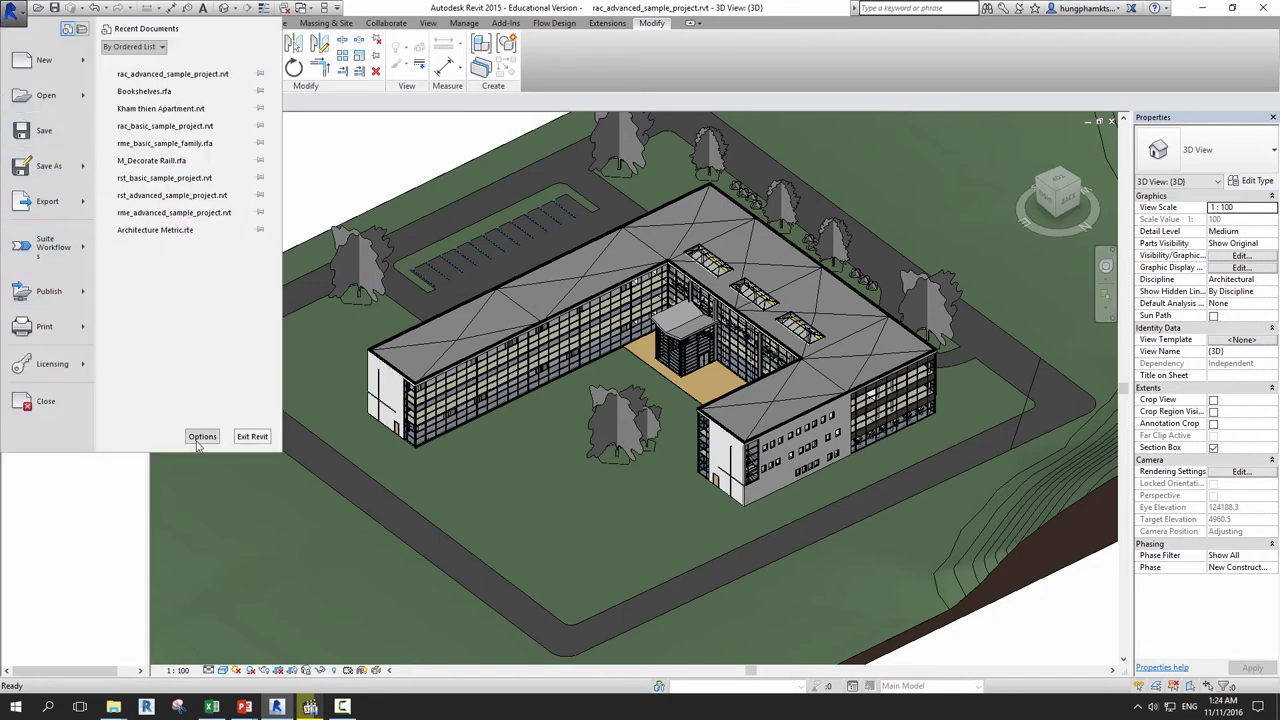
left_click(202, 437)
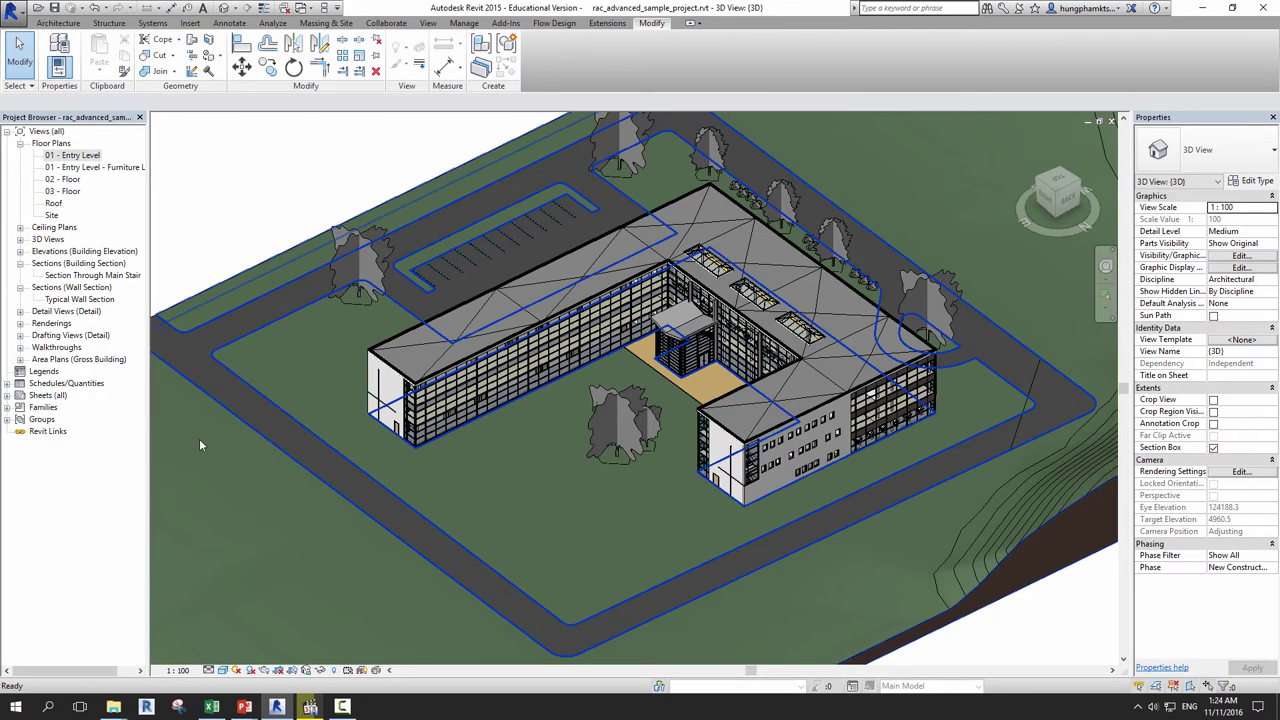
left_click(521, 172)
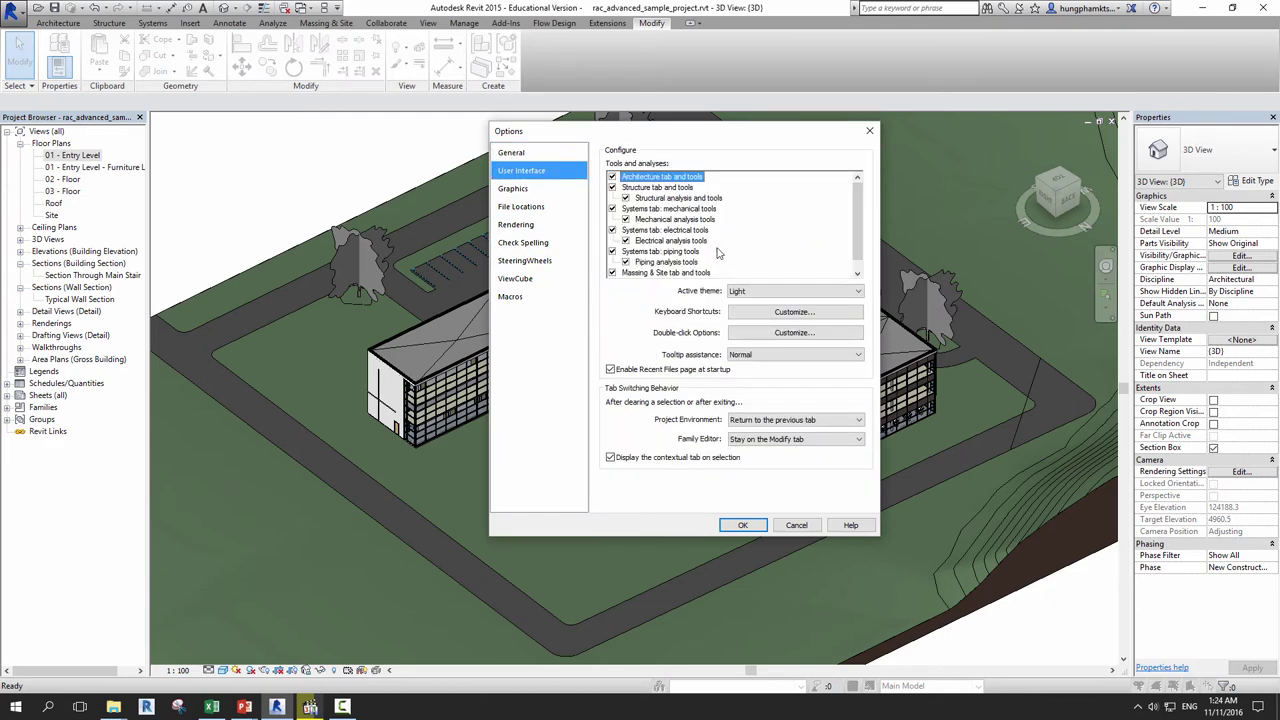
left_click(765, 315)
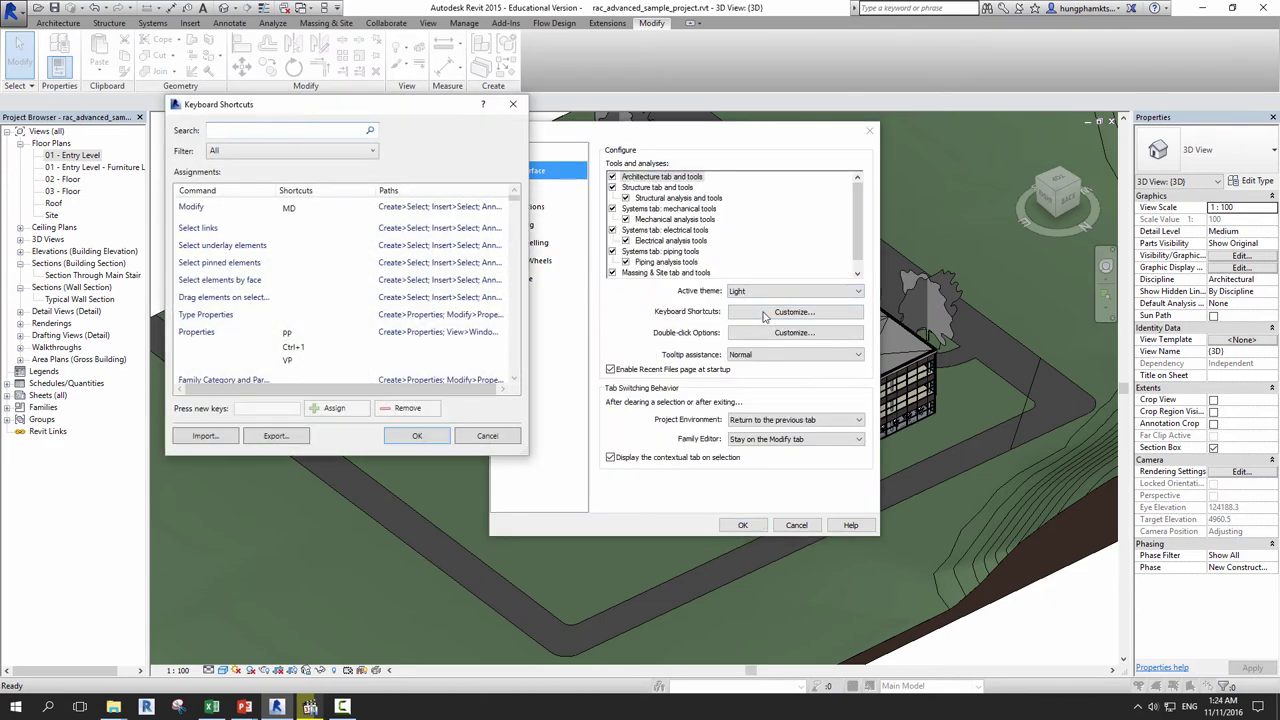
left_click(513, 106)
left_click(869, 130)
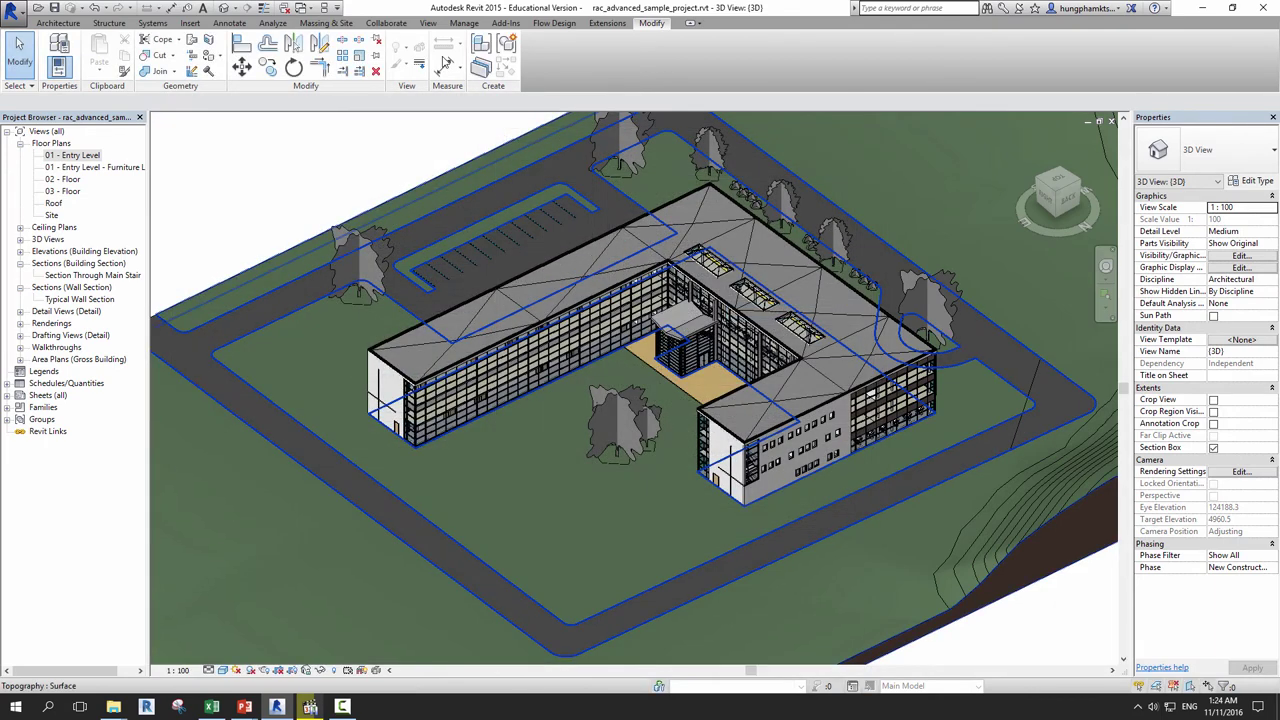
Reach Keyboard Shortcuts through View > User Interface, then close it.
left_click(428, 23)
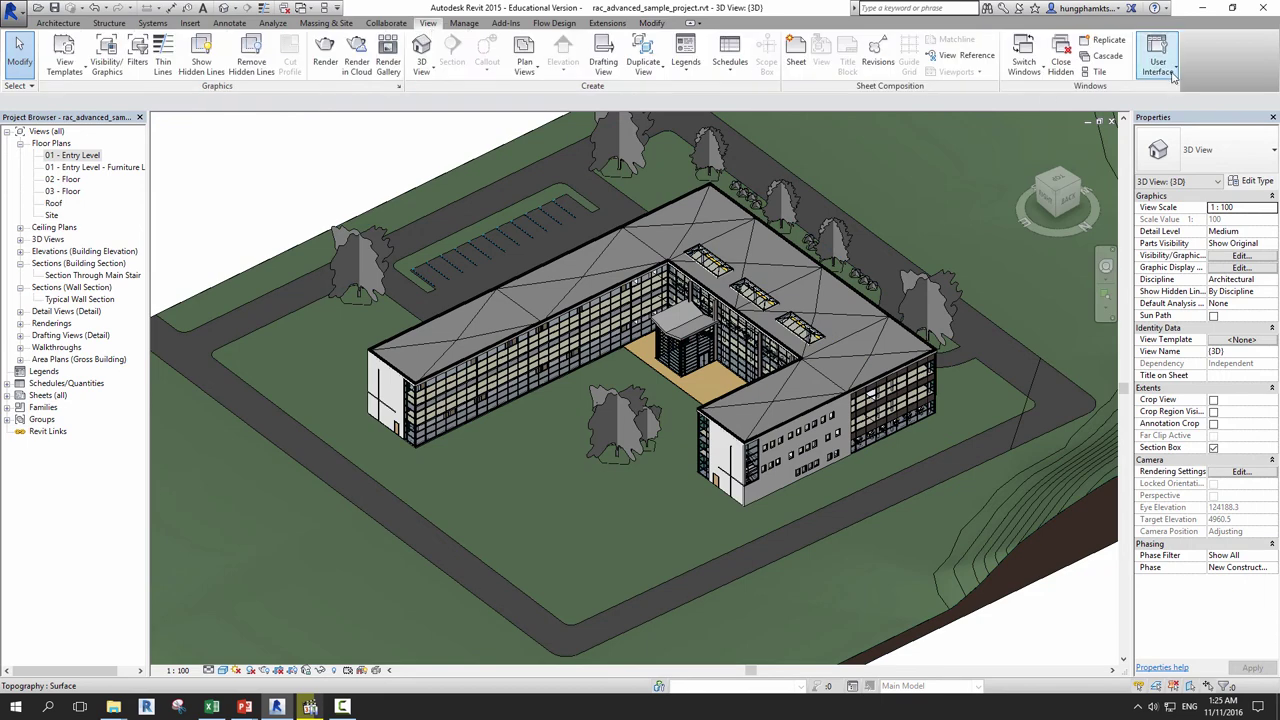
left_click(1157, 58)
left_click(1185, 245)
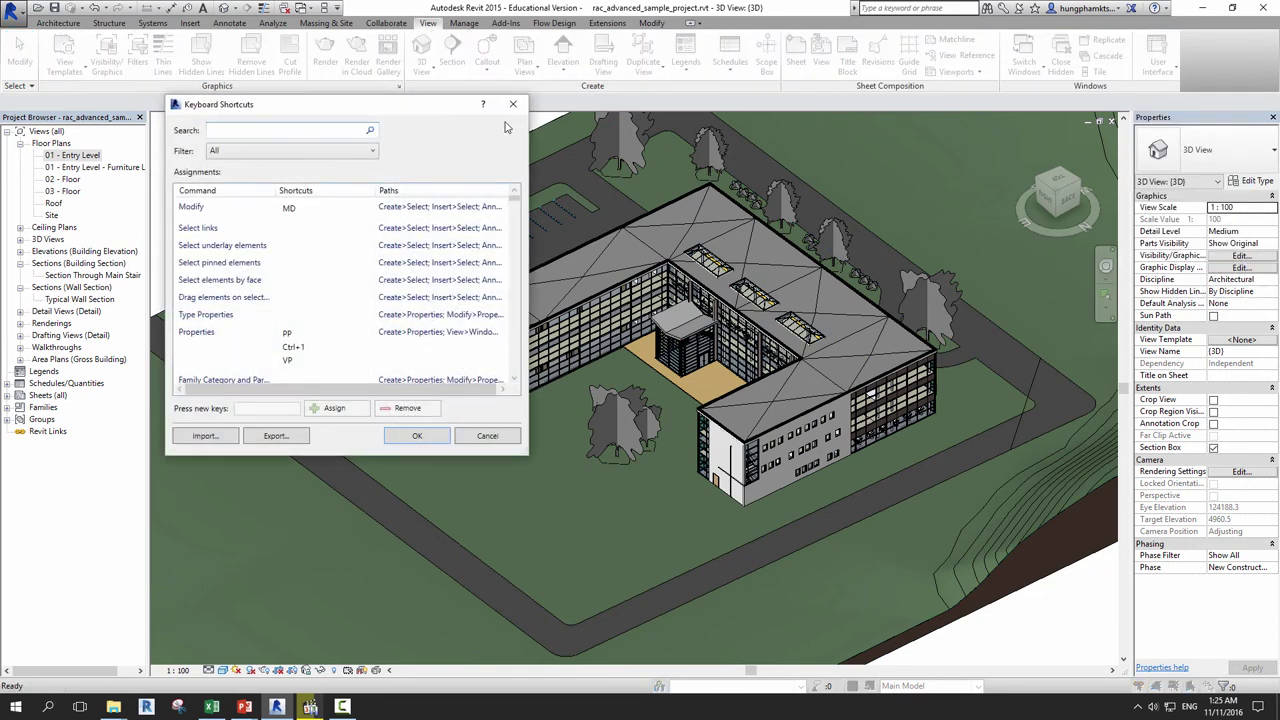
left_click(514, 106)
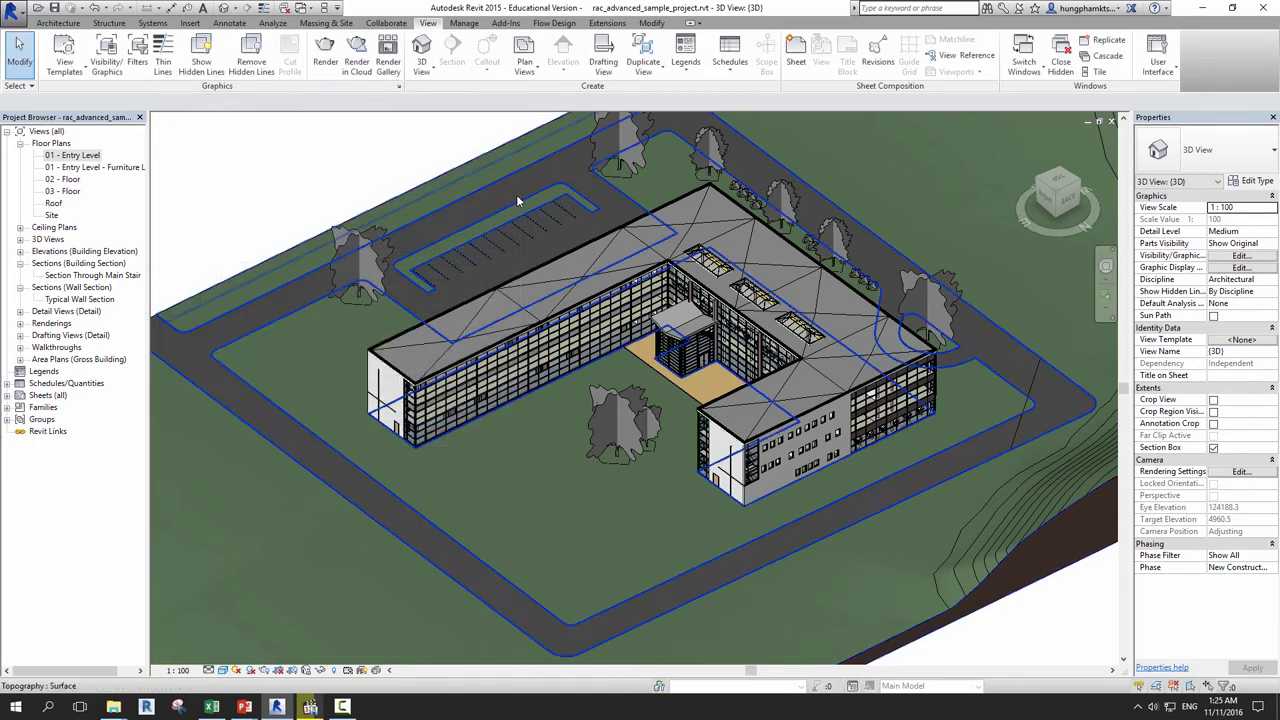
Zoom in close on the building's long glazed wing.
scroll(485, 385, "up", 3)
scroll(485, 385, "up", 3)
scroll(485, 385, "up", 2)
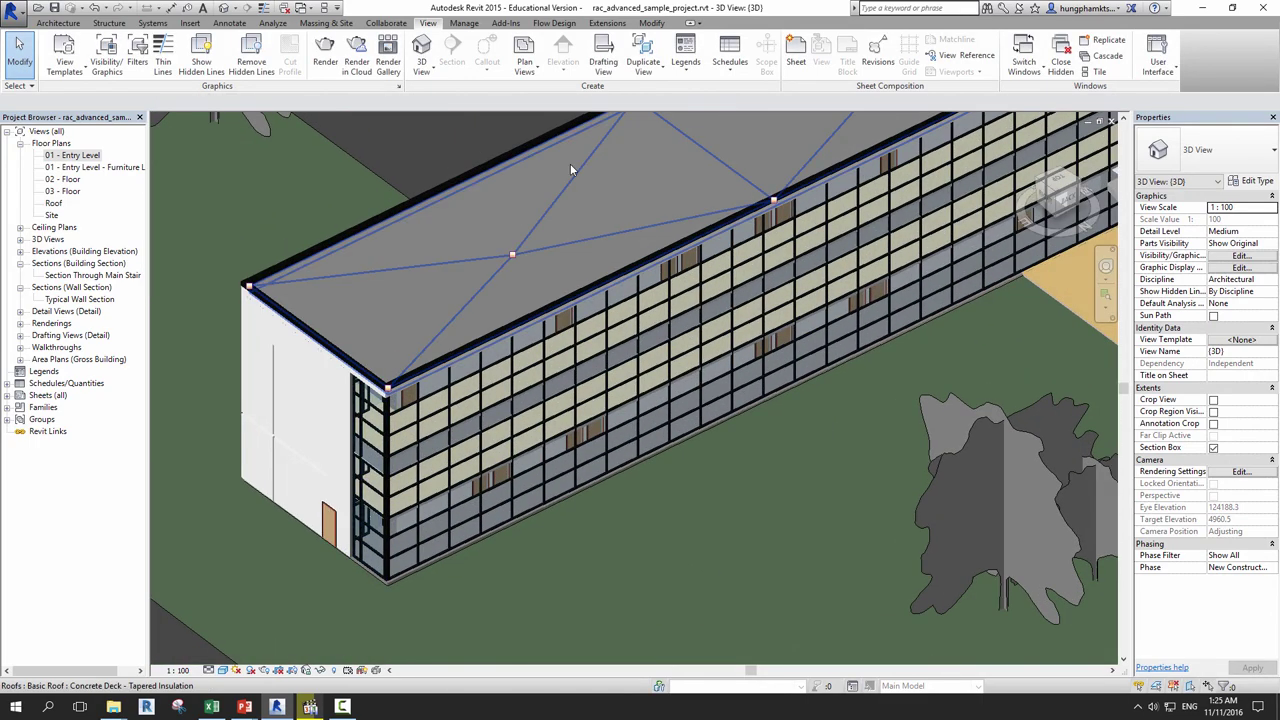
left_click(648, 24)
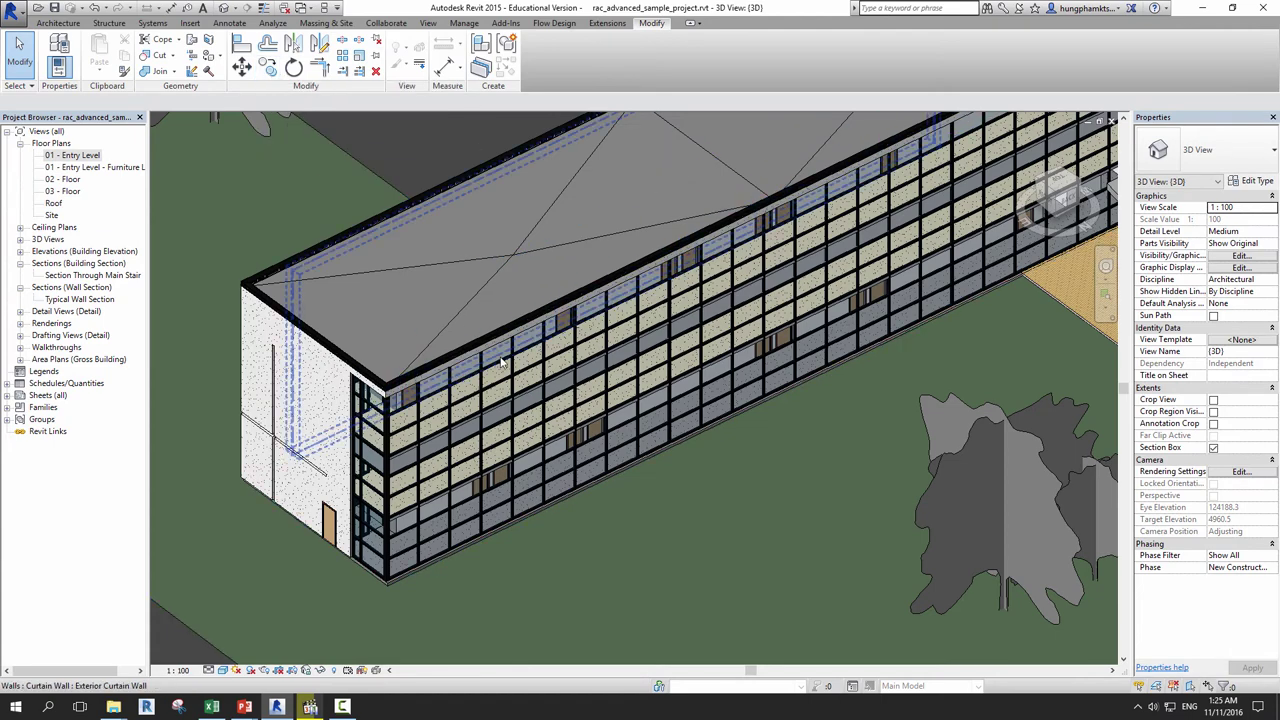
scroll(519, 463, "down", 2)
Open Keyboard Shortcuts with KS and search for COPY to find the Copy command.
key("k")
key("s")
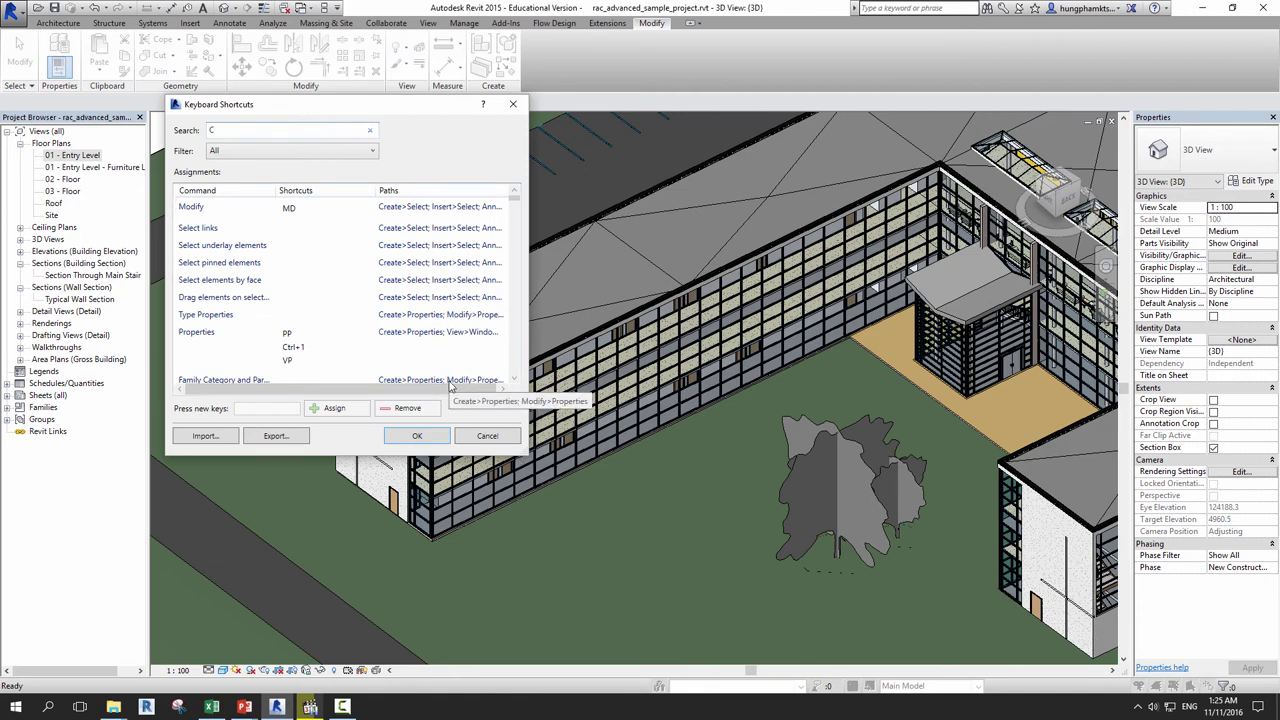
type("COPY")
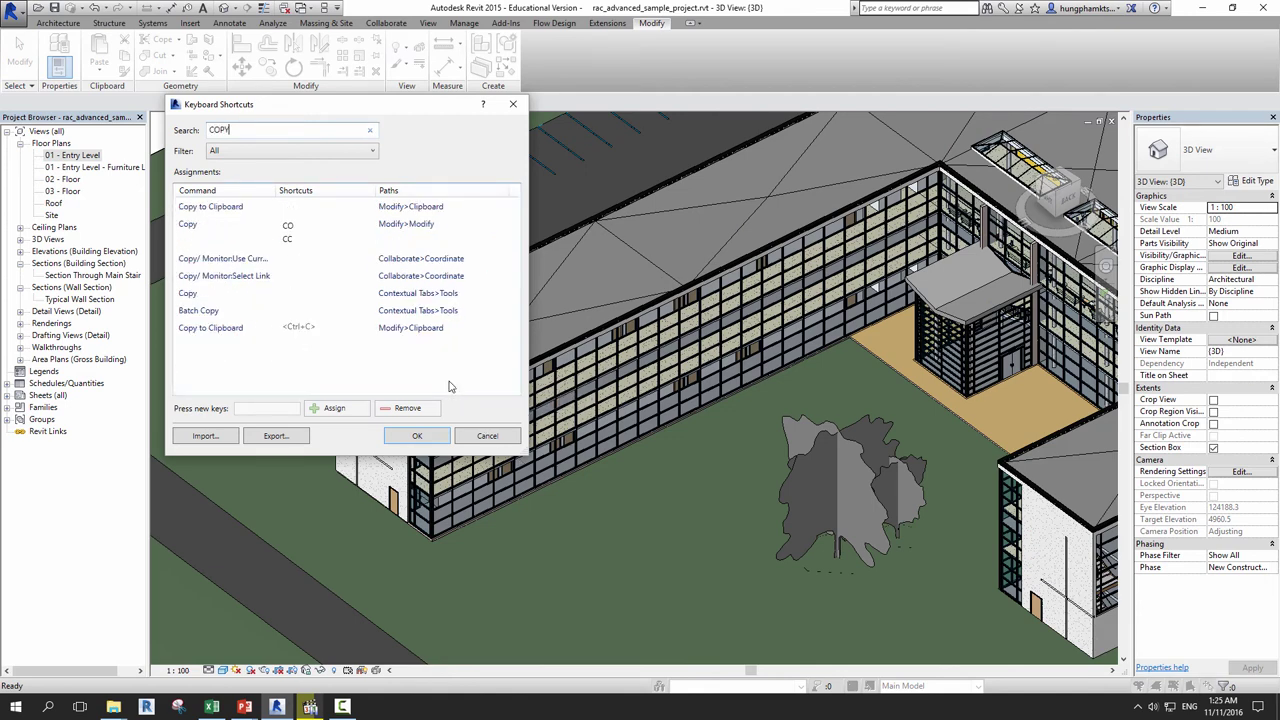
left_click(291, 240)
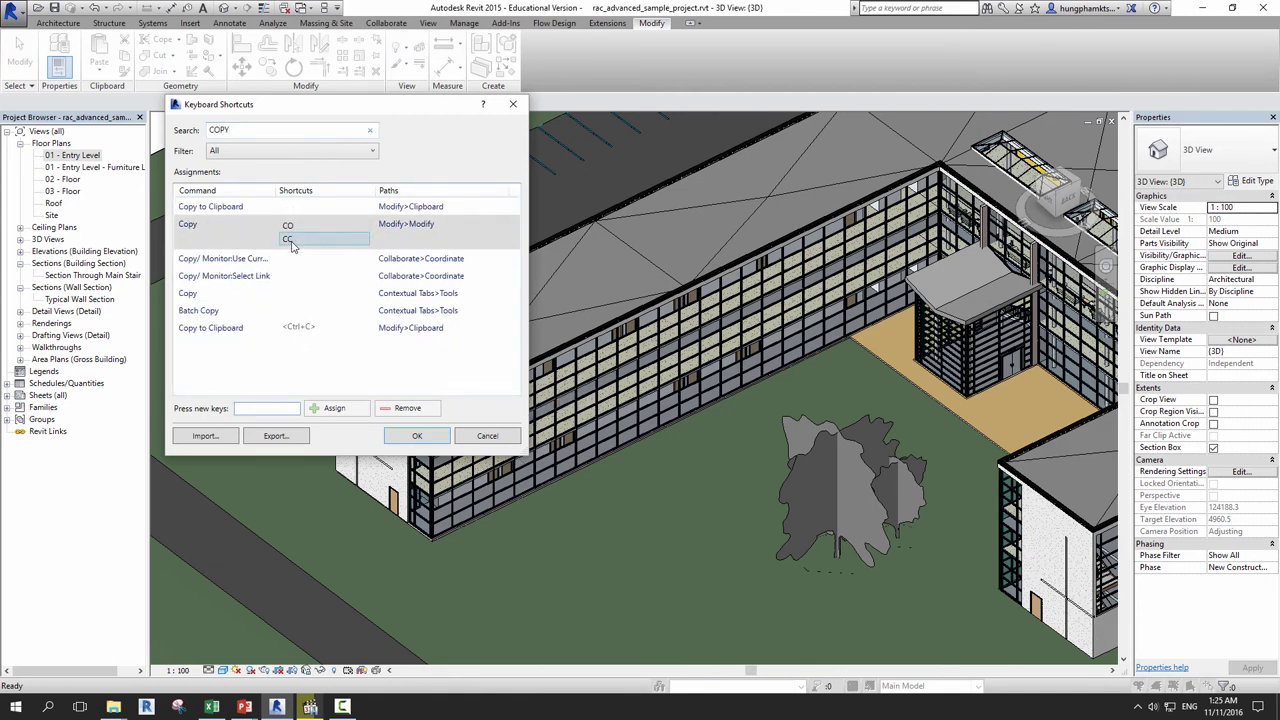
left_click(292, 242)
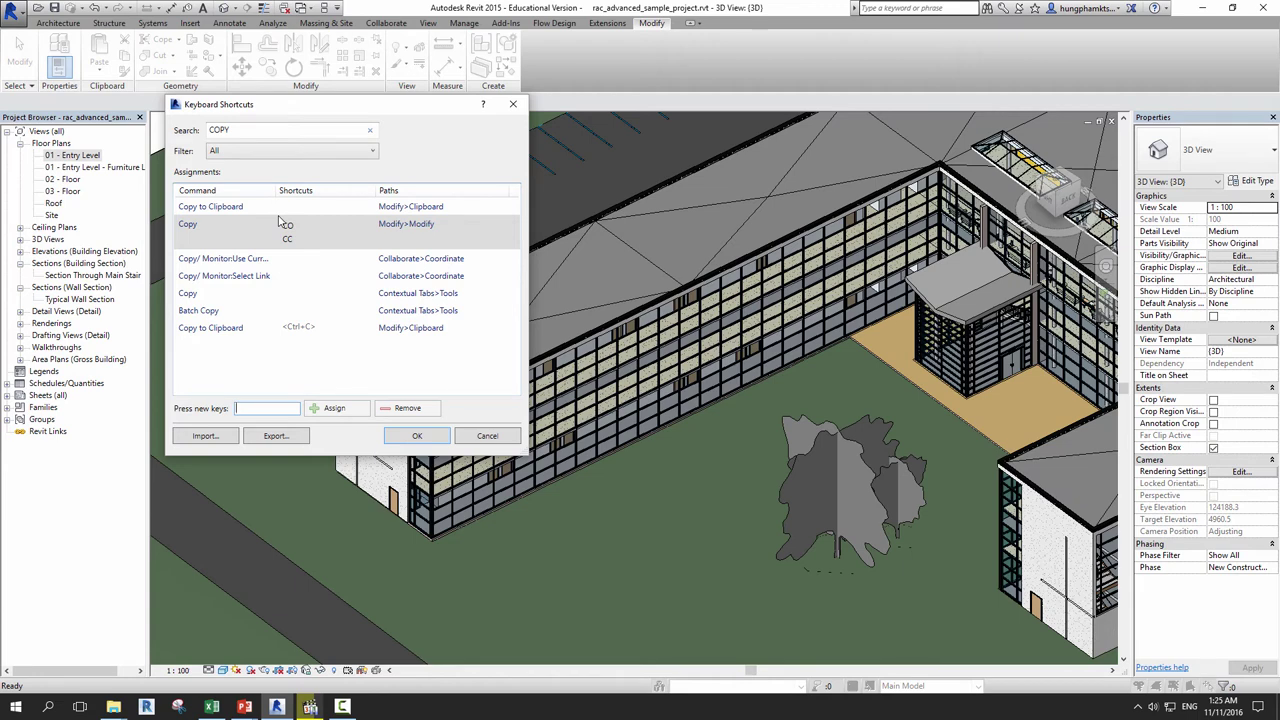
Assign XX as an additional shortcut for the Copy command.
left_click(238, 229)
left_click(256, 406)
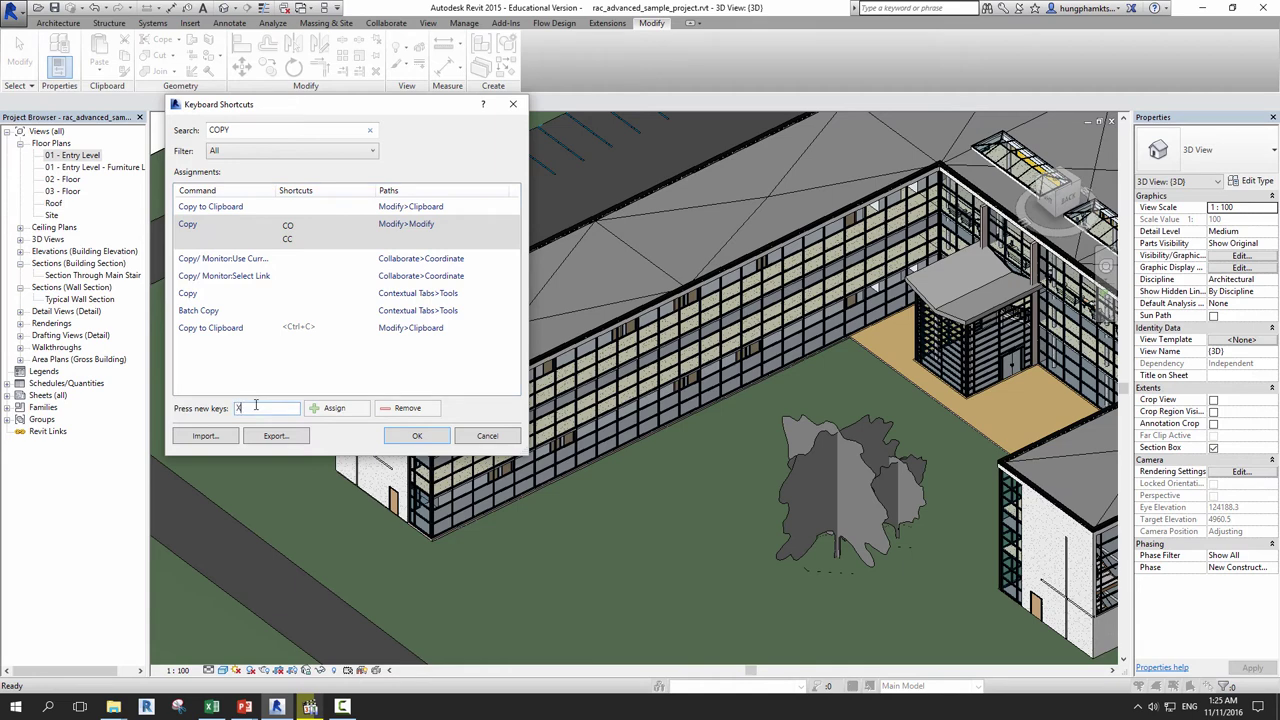
type("X")
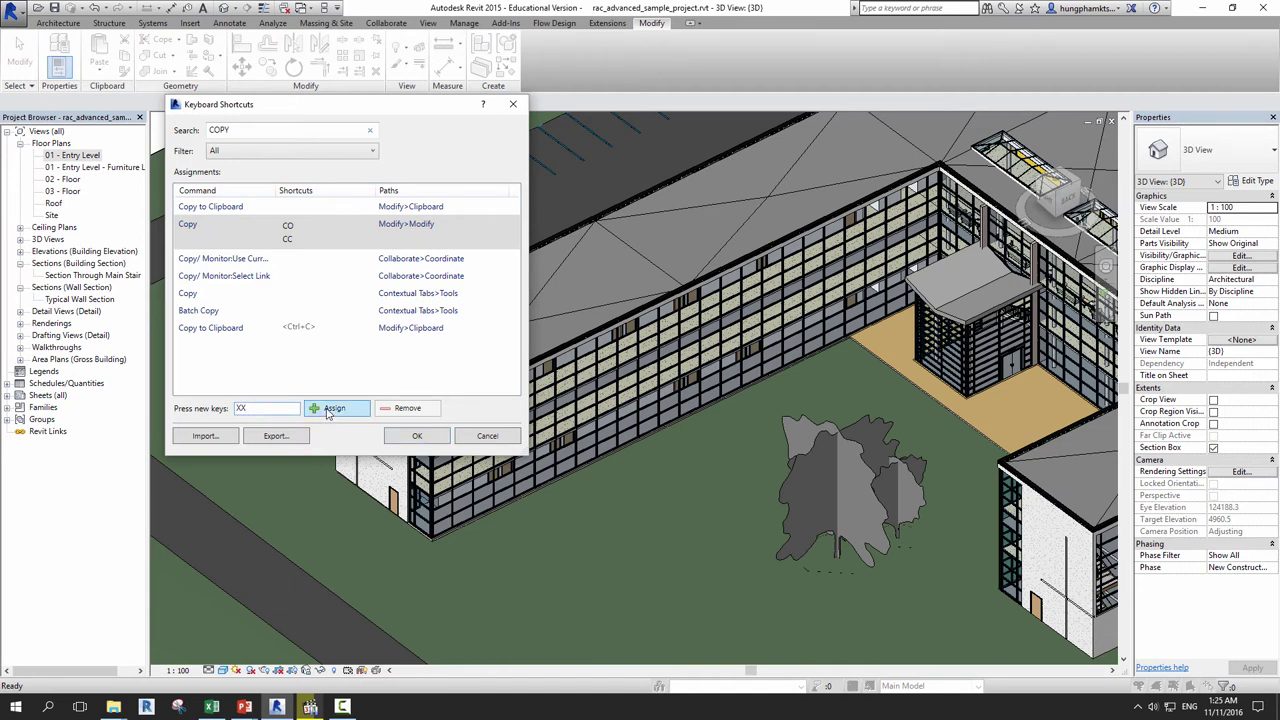
left_click(330, 410)
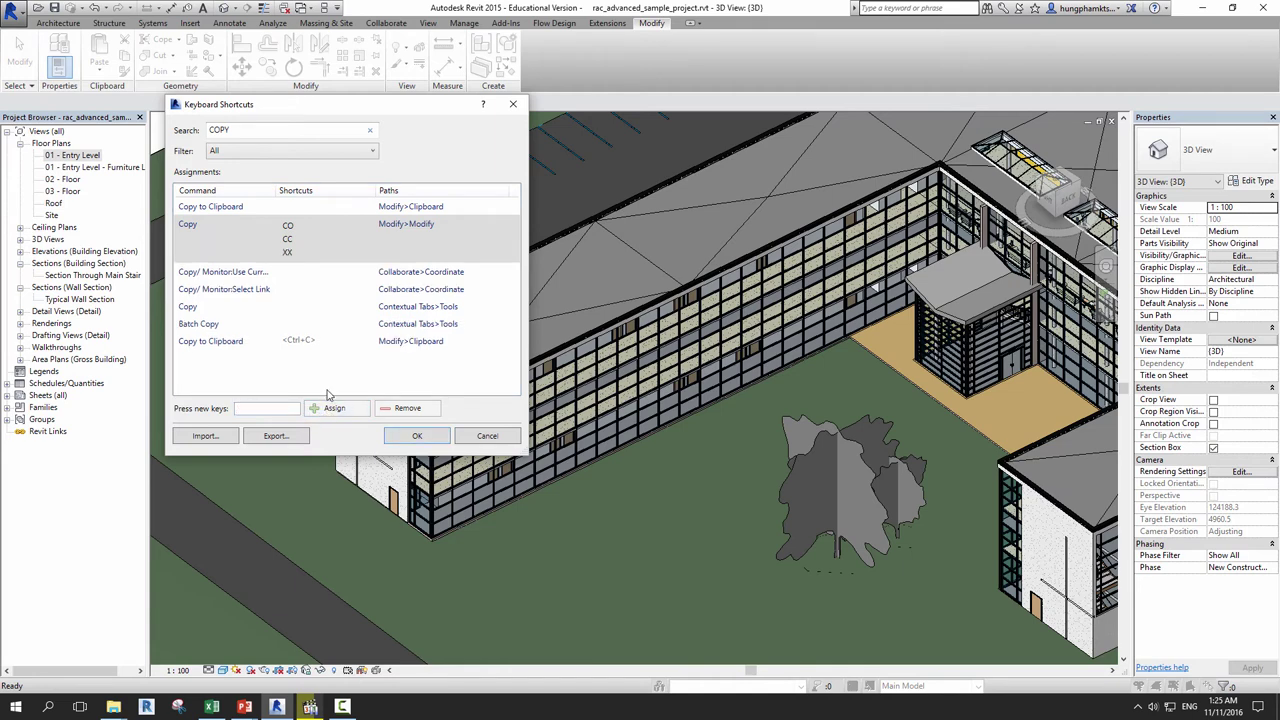
Remove the CO shortcut from Copy, leaving CC and XX.
left_click(292, 240)
left_click(292, 227)
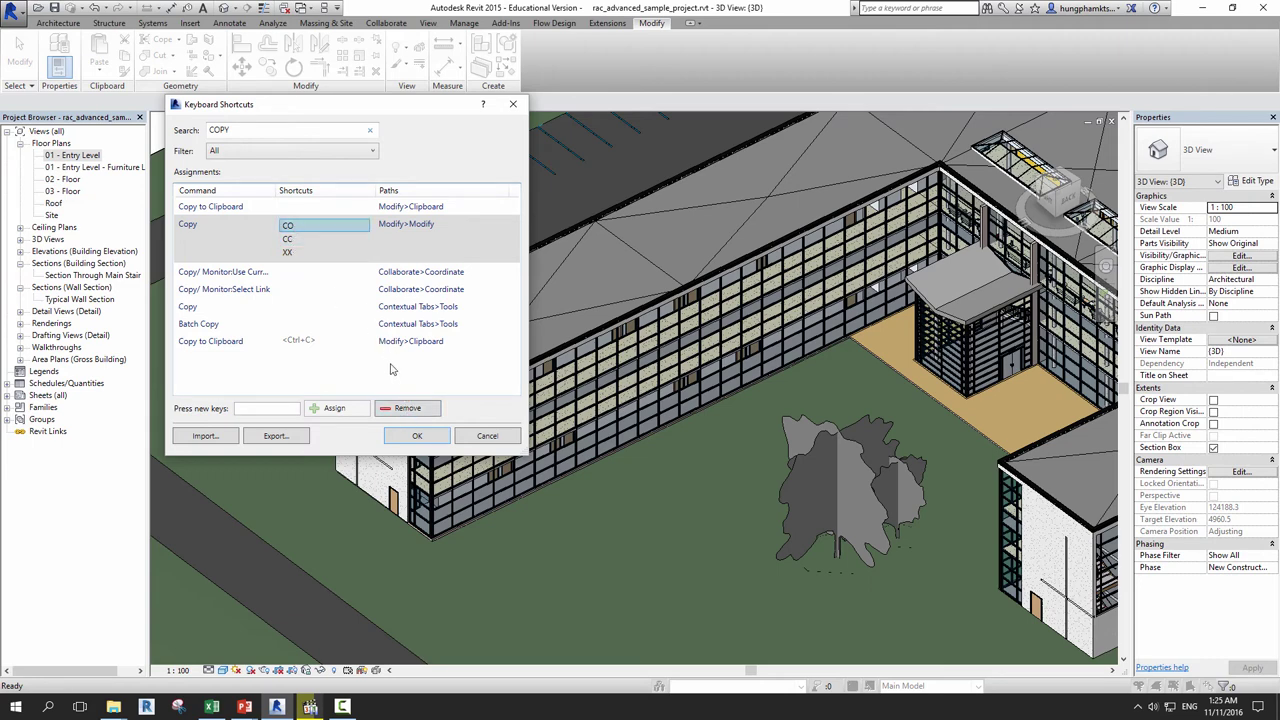
left_click(403, 409)
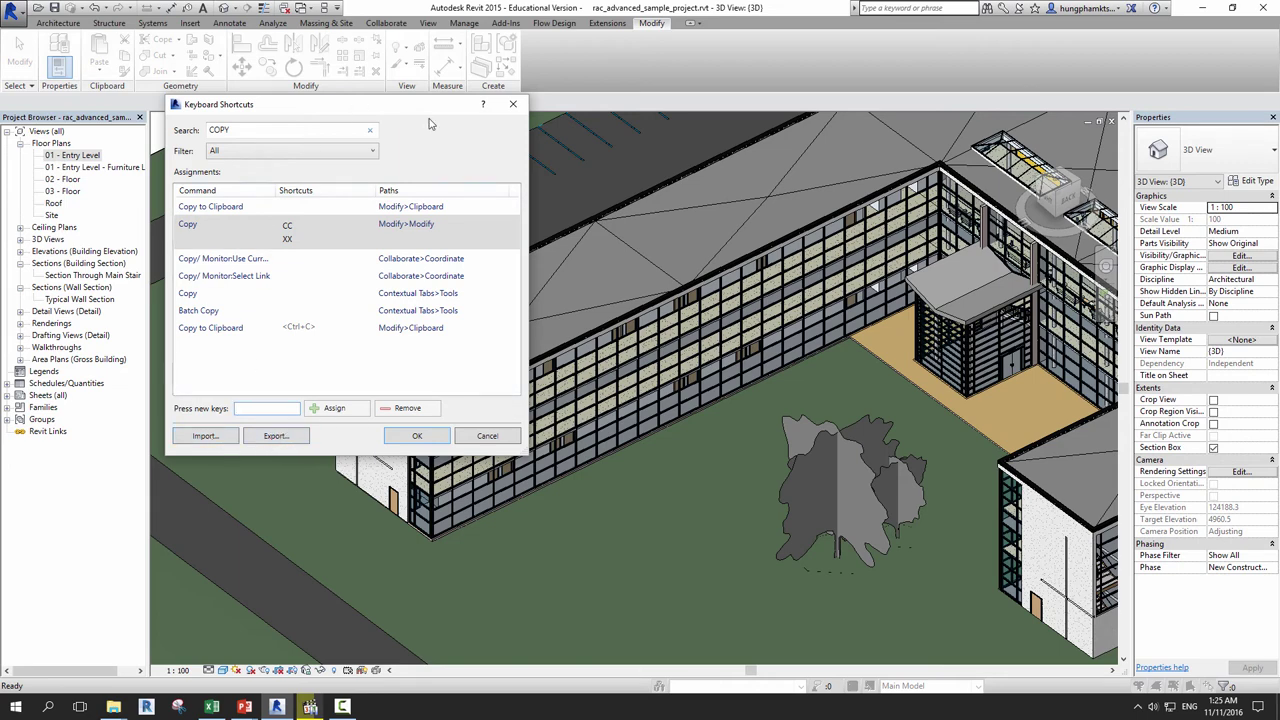
Start and cancel both shortcut Export and Import, then close the Keyboard Shortcuts dialog.
left_click(275, 435)
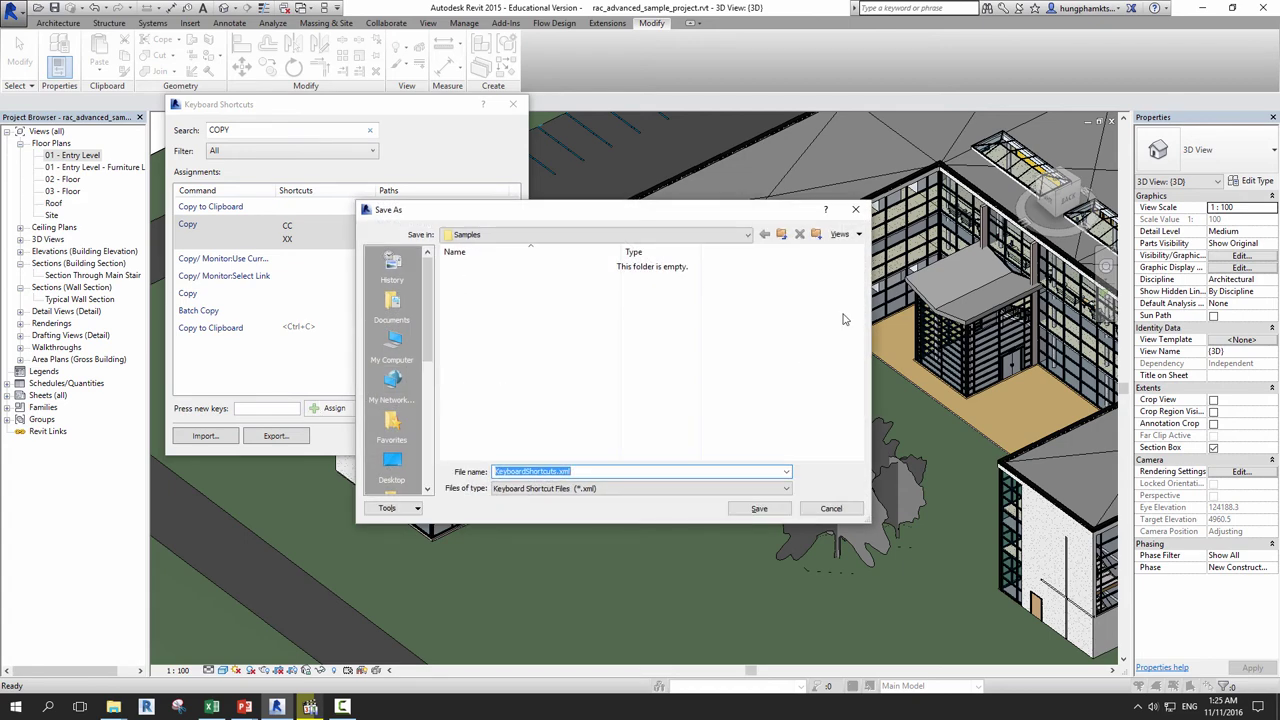
left_click(855, 209)
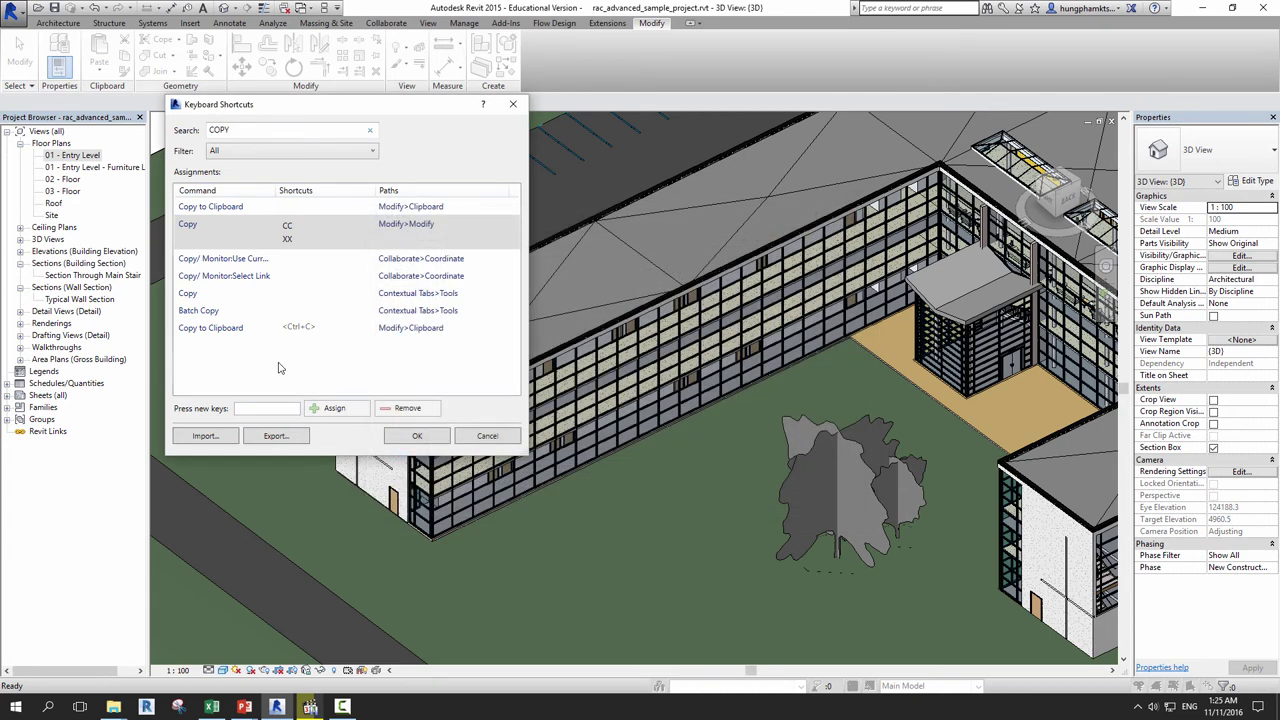
left_click(205, 436)
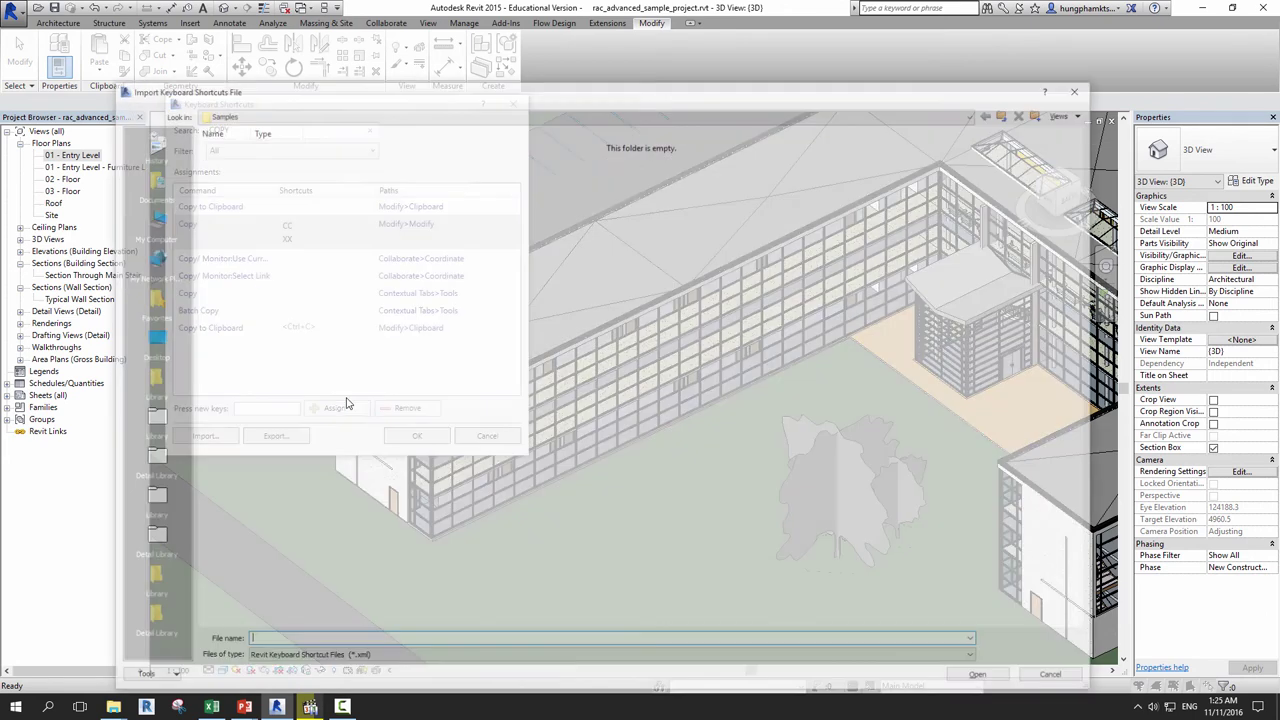
left_click(1082, 87)
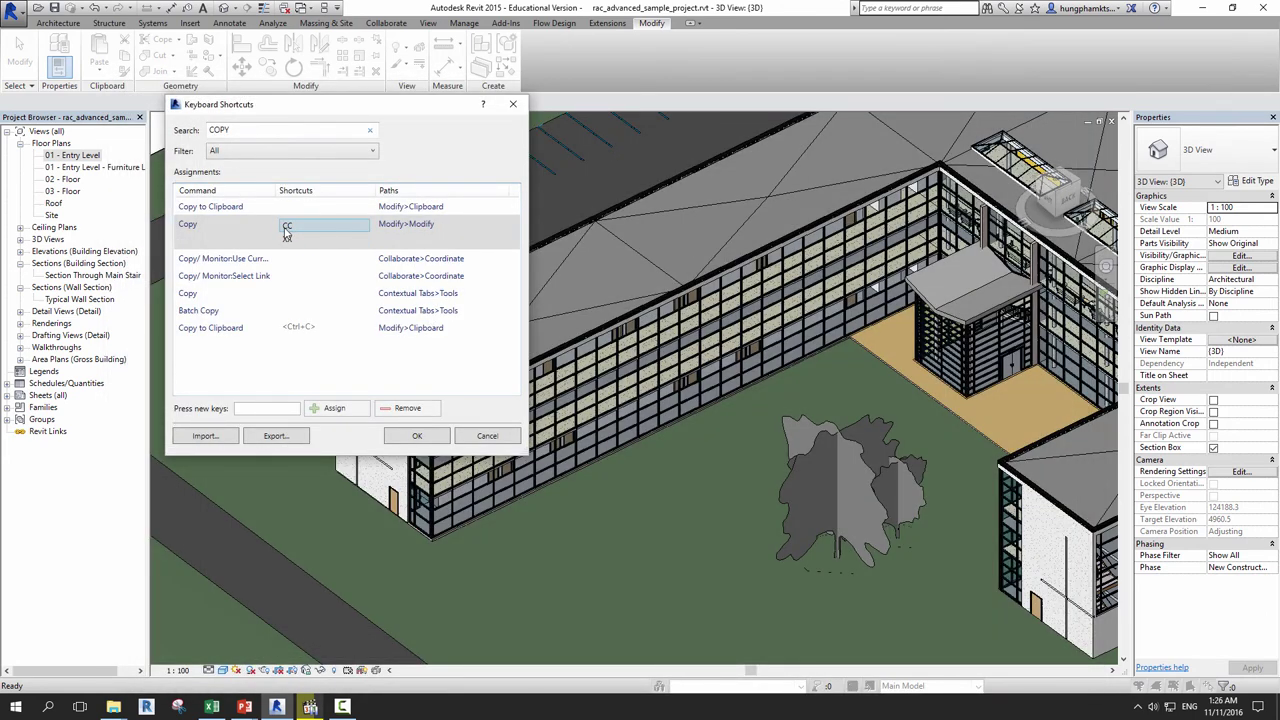
left_click(513, 104)
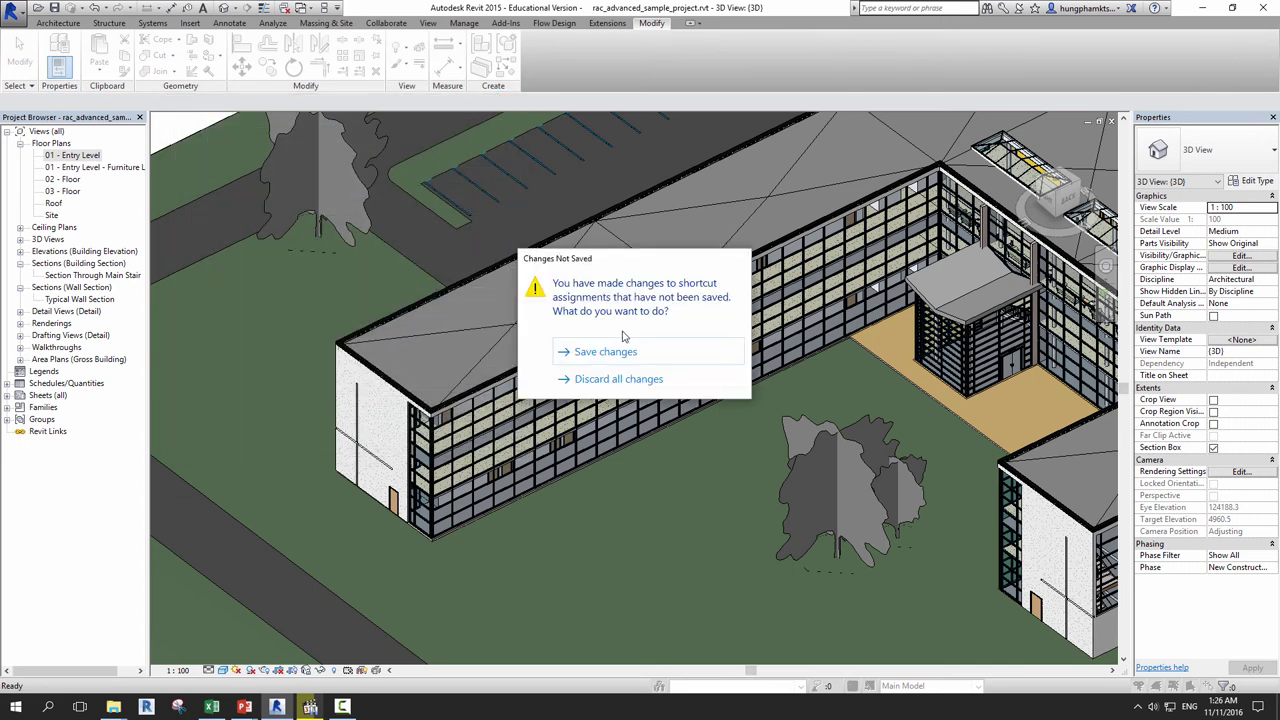